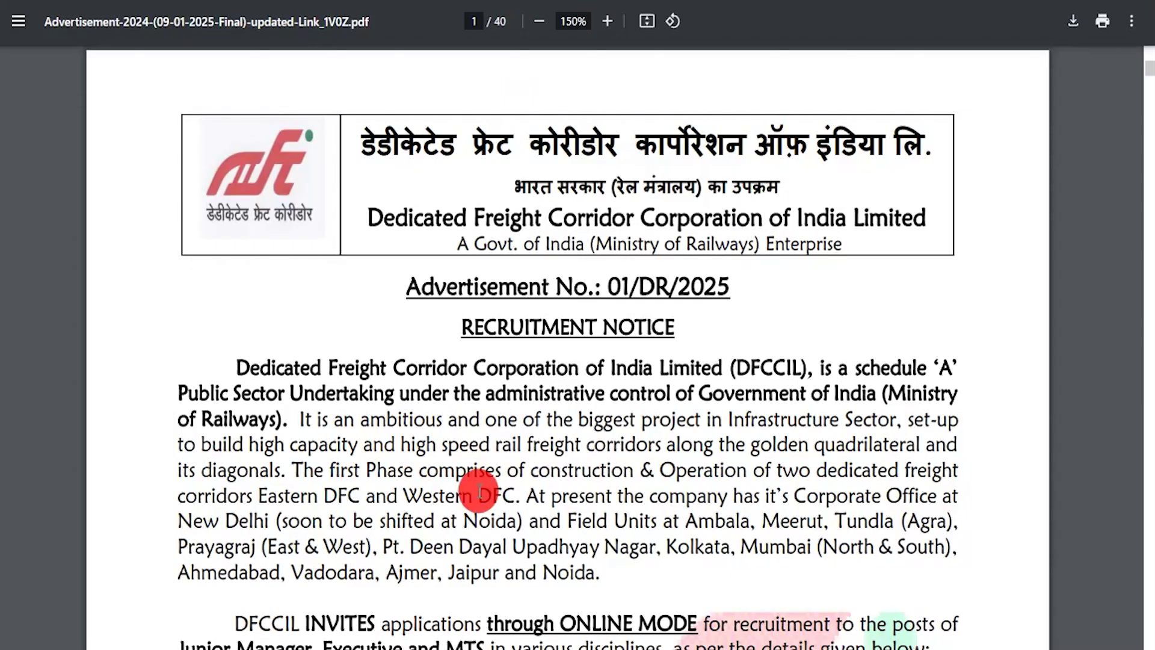
# Step: Read through the DFCCIL recruitment notice PDF, covering the important dates, the helpdesk contacts and the post details with their essential qualifications
pyautogui.scroll(-10, 459, 598)
pyautogui.scroll(-15, 459, 598)
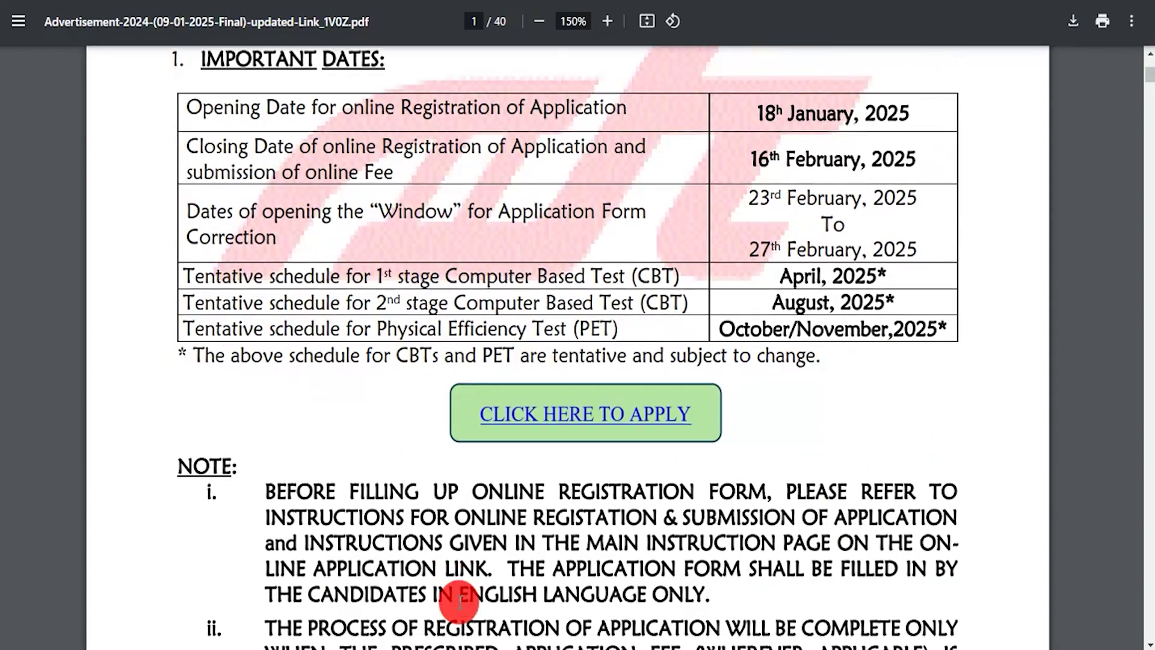
pyautogui.scroll(-14, 434, 447)
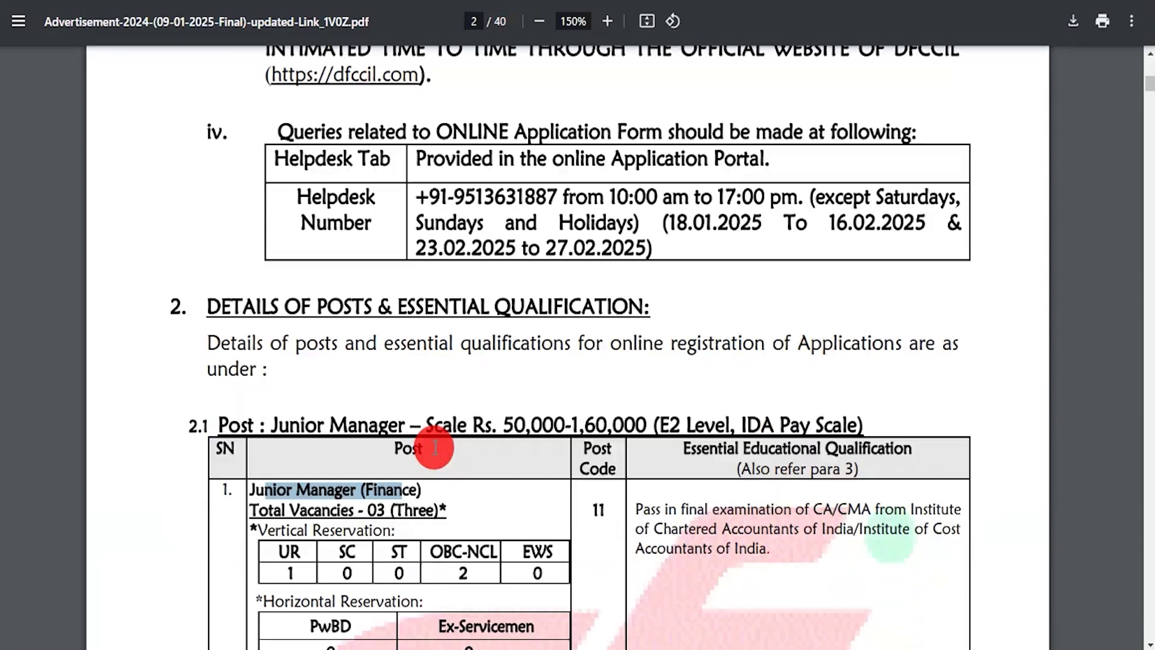
pyautogui.scroll(-12, 435, 448)
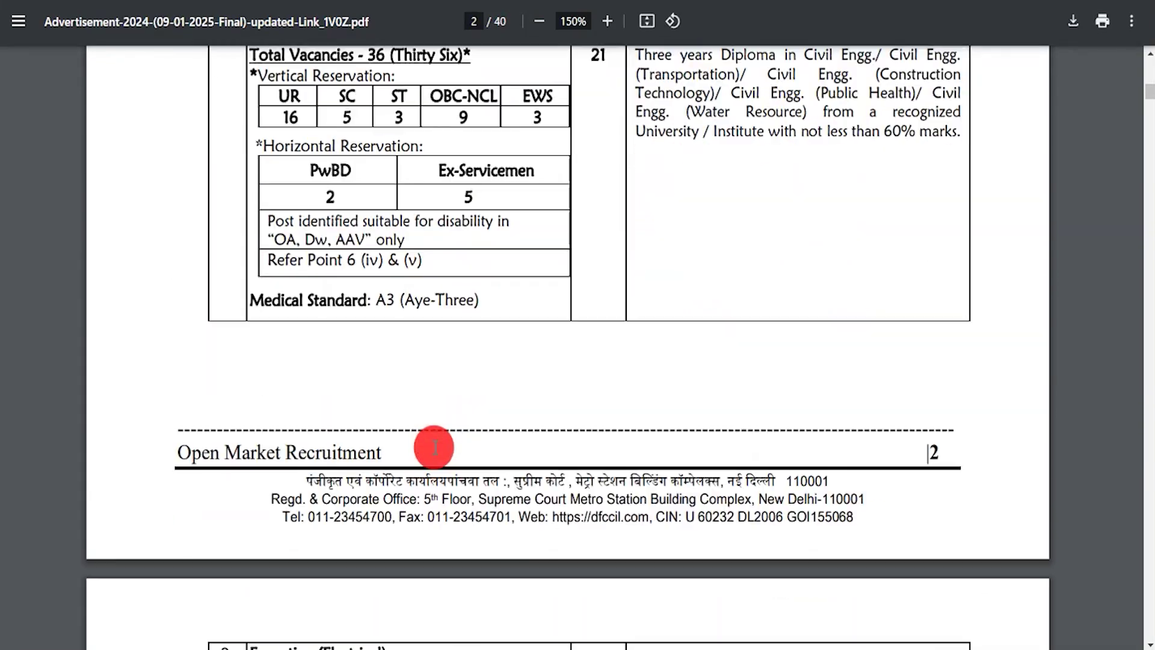
pyautogui.scroll(-12, 435, 448)
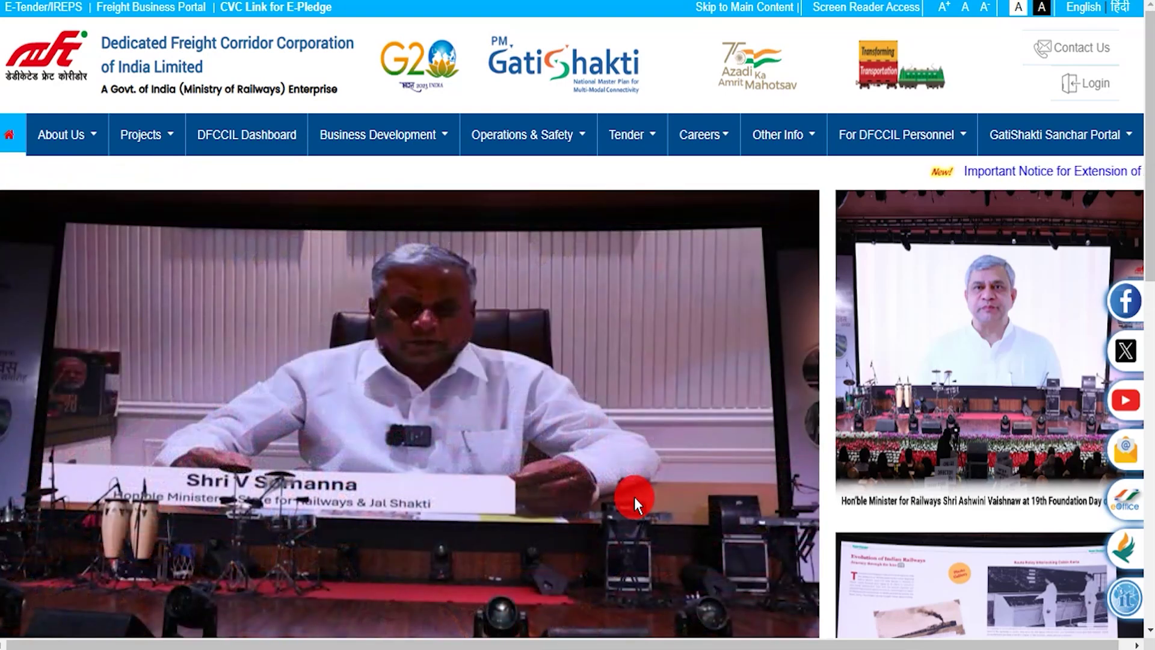
# Step: Examine the DFCCIL website's home page, including its navigation categories, galleries and Latest News section
pyautogui.scroll(-3, 691, 466)
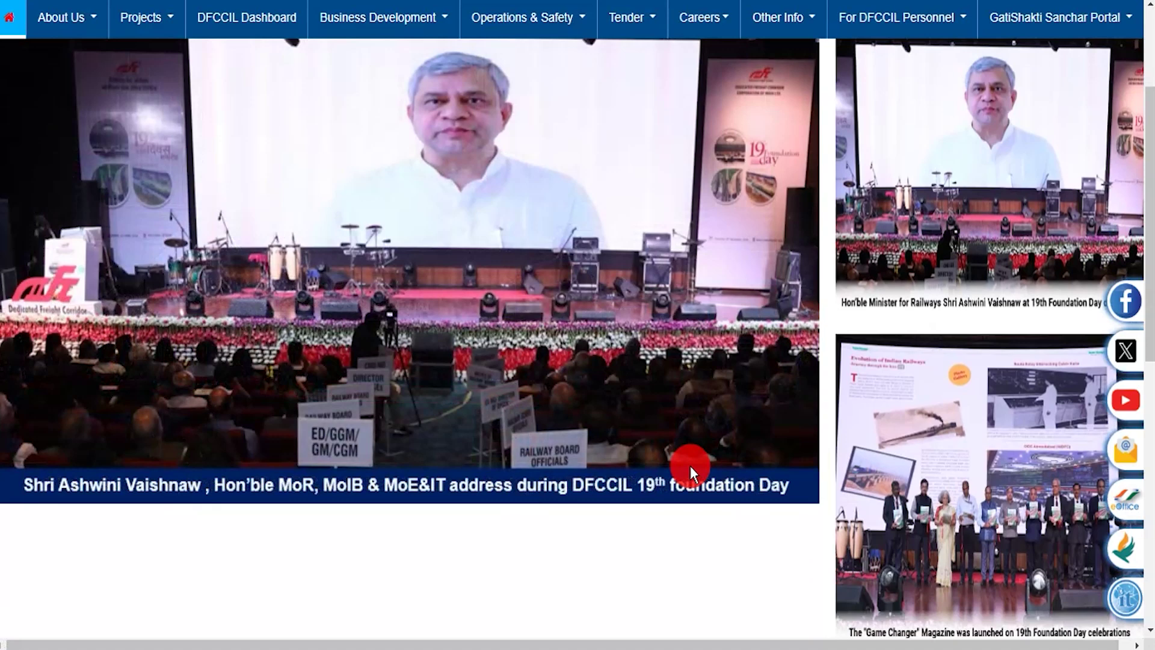
pyautogui.scroll(-10, 709, 395)
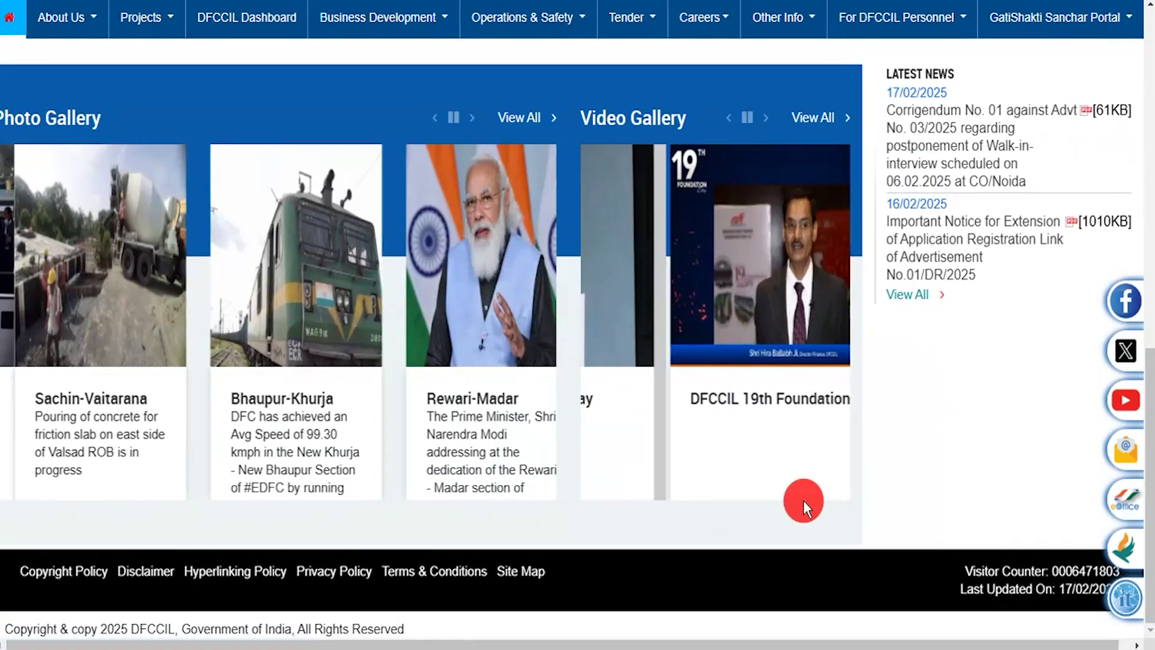
pyautogui.scroll(13, 808, 489)
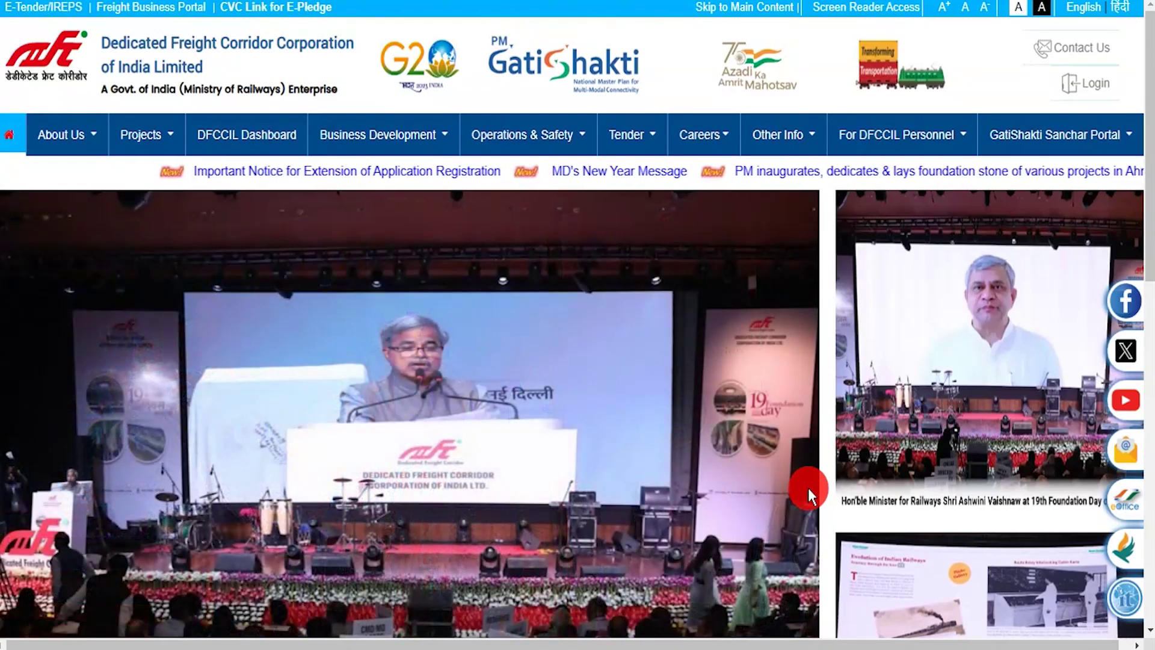
pyautogui.scroll(-2, 807, 488)
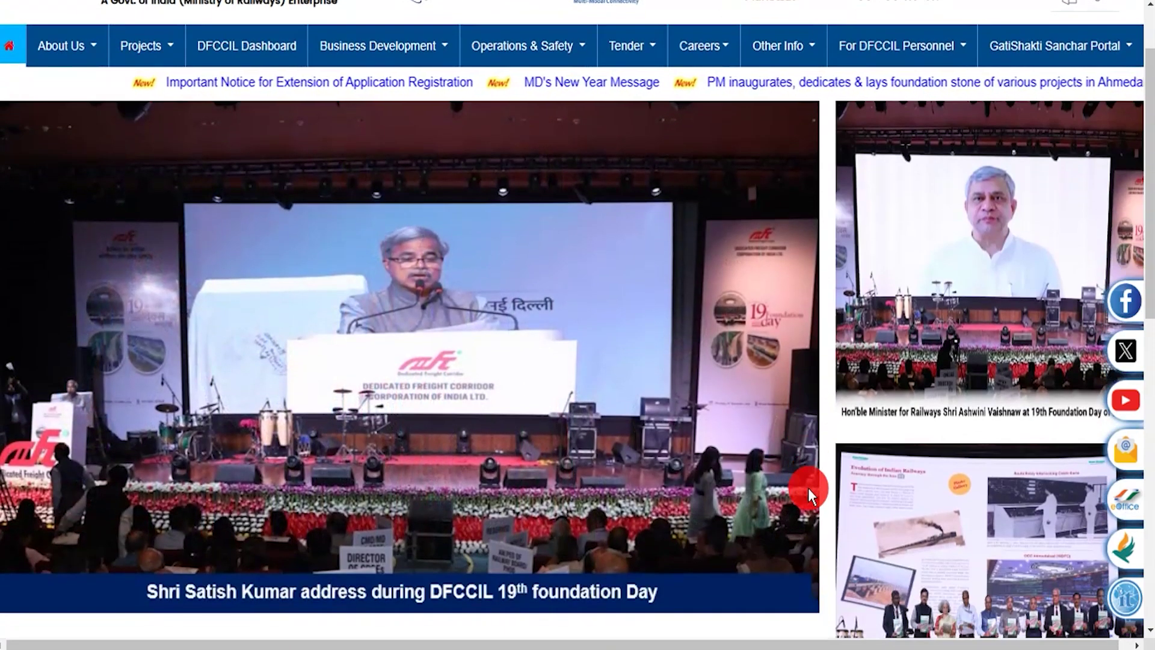
pyautogui.scroll(2, 807, 489)
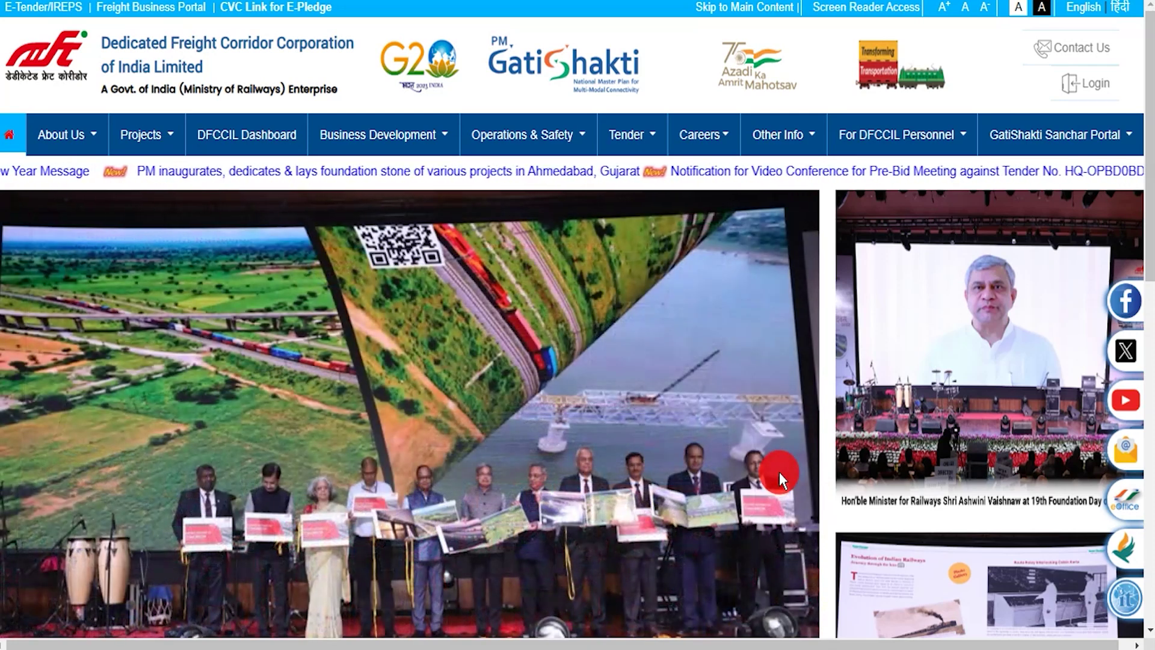
pyautogui.moveTo(684, 137)
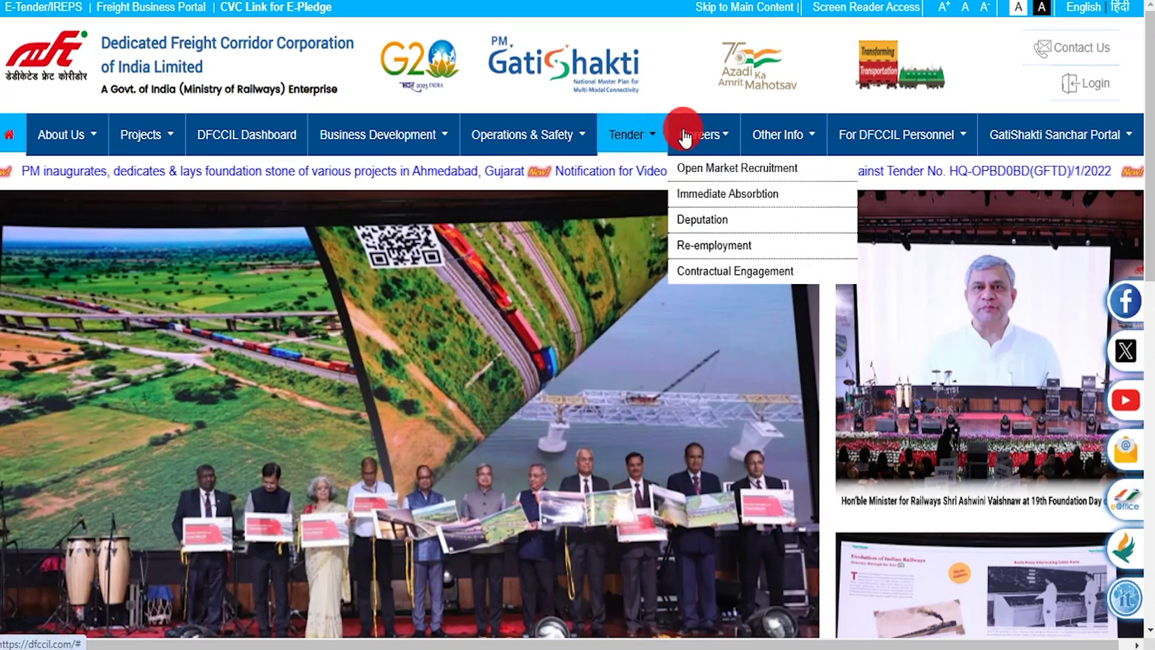
pyautogui.moveTo(832, 142)
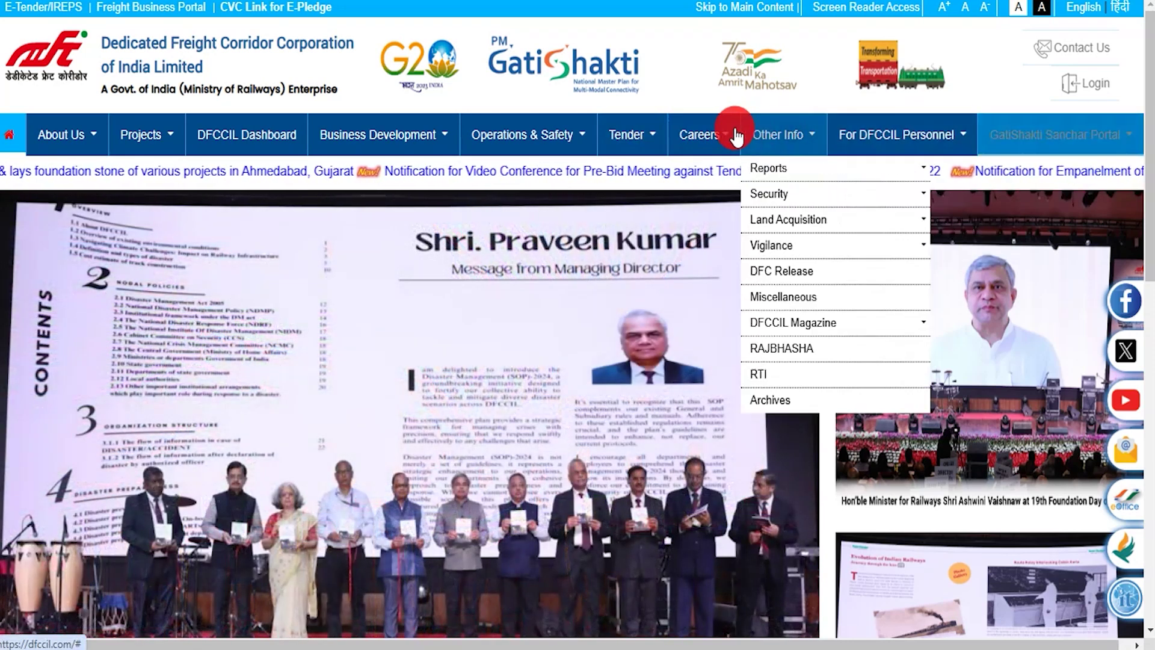
pyautogui.moveTo(626, 137)
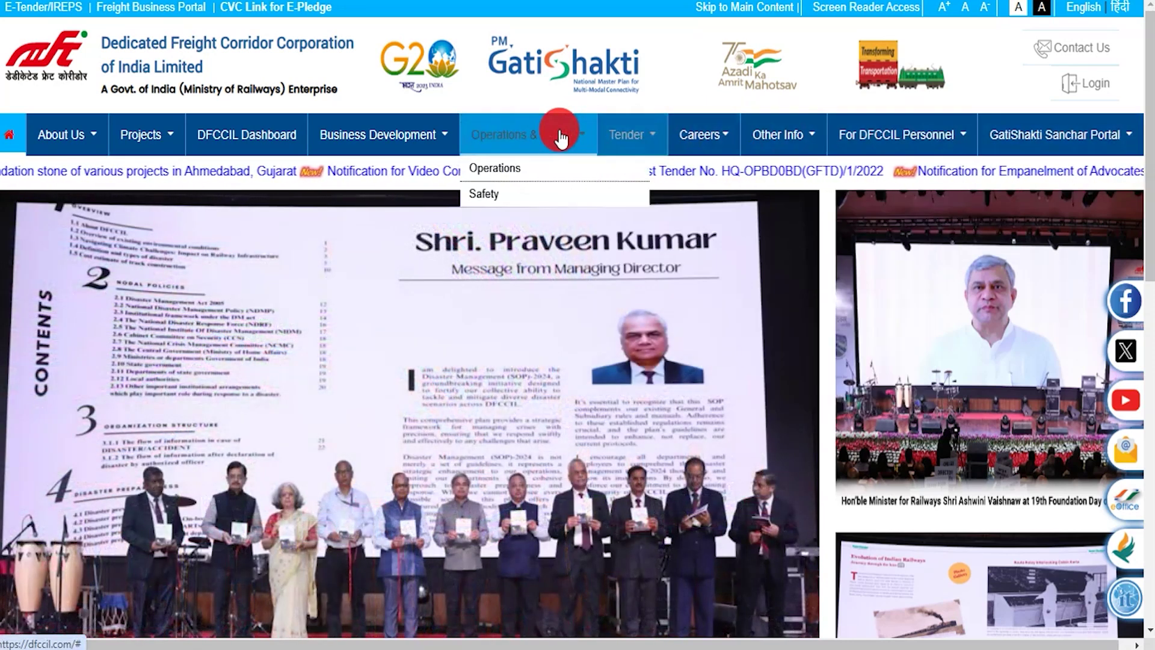
pyautogui.moveTo(436, 136)
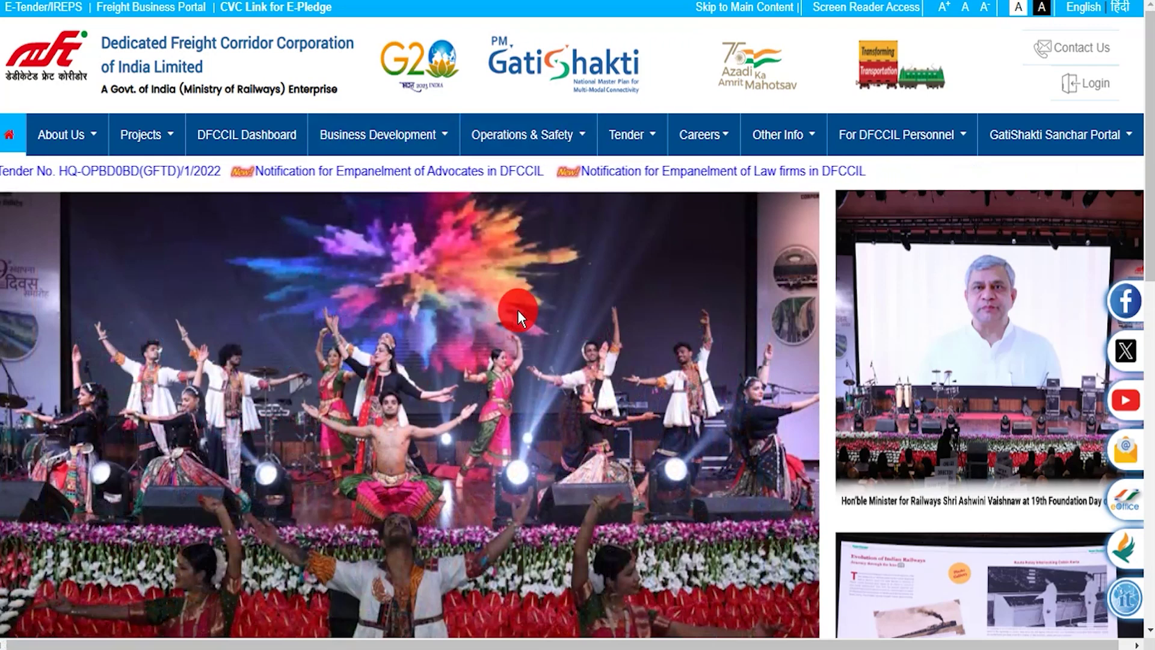
pyautogui.scroll(-7, 517, 310)
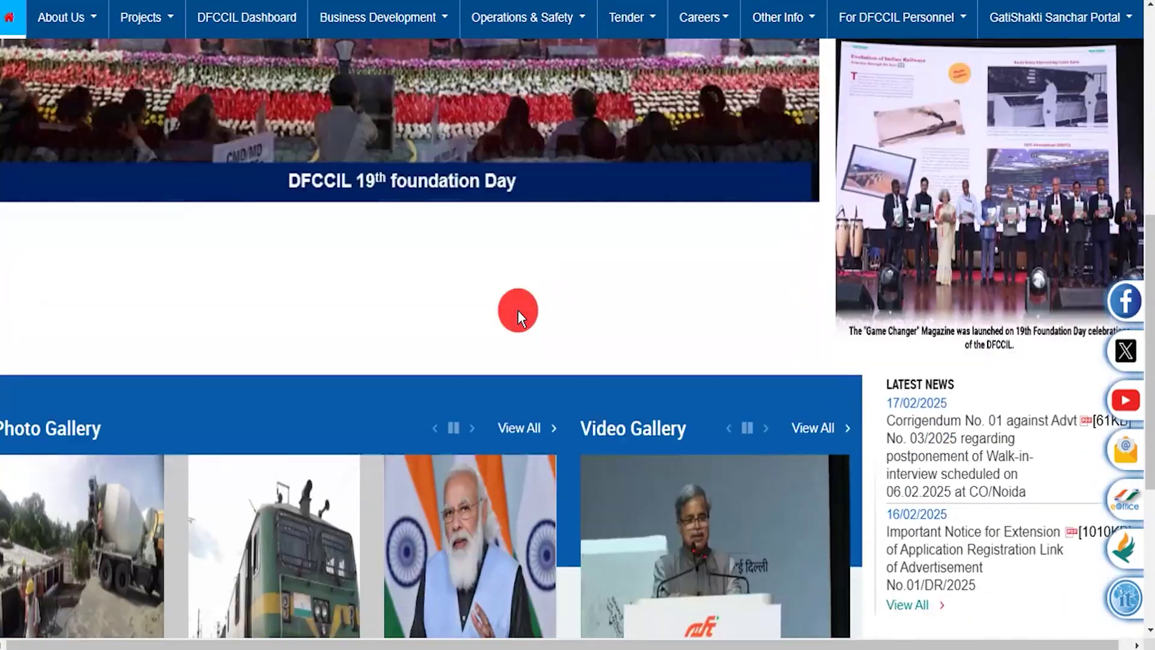
pyautogui.scroll(-5, 518, 309)
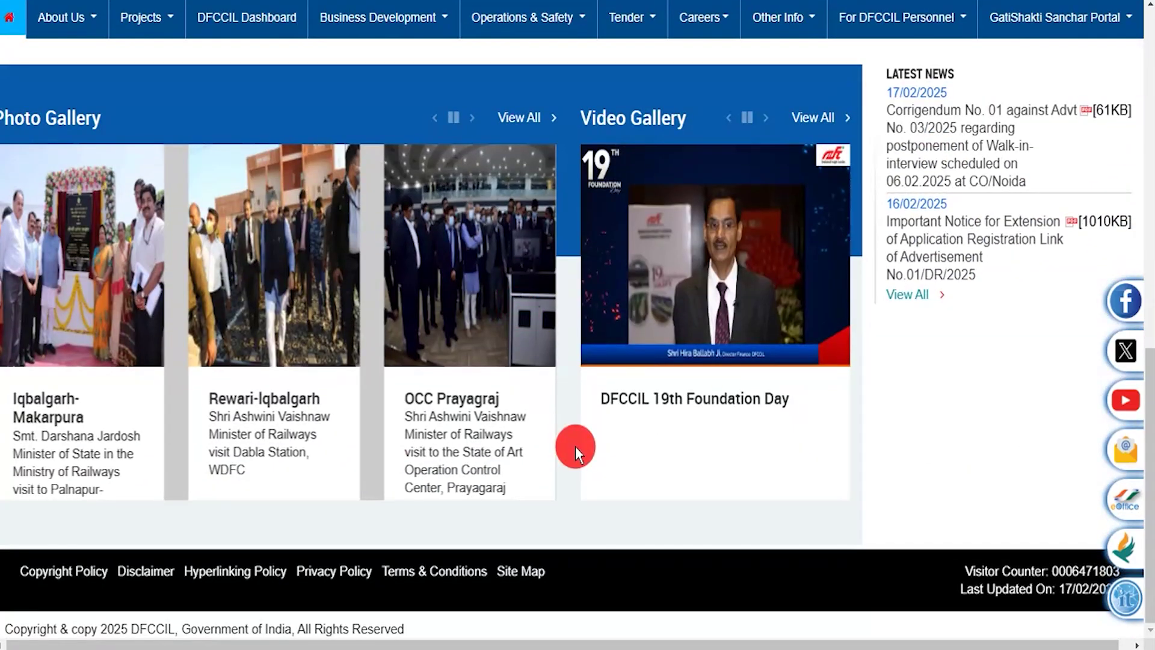
pyautogui.scroll(11, 575, 446)
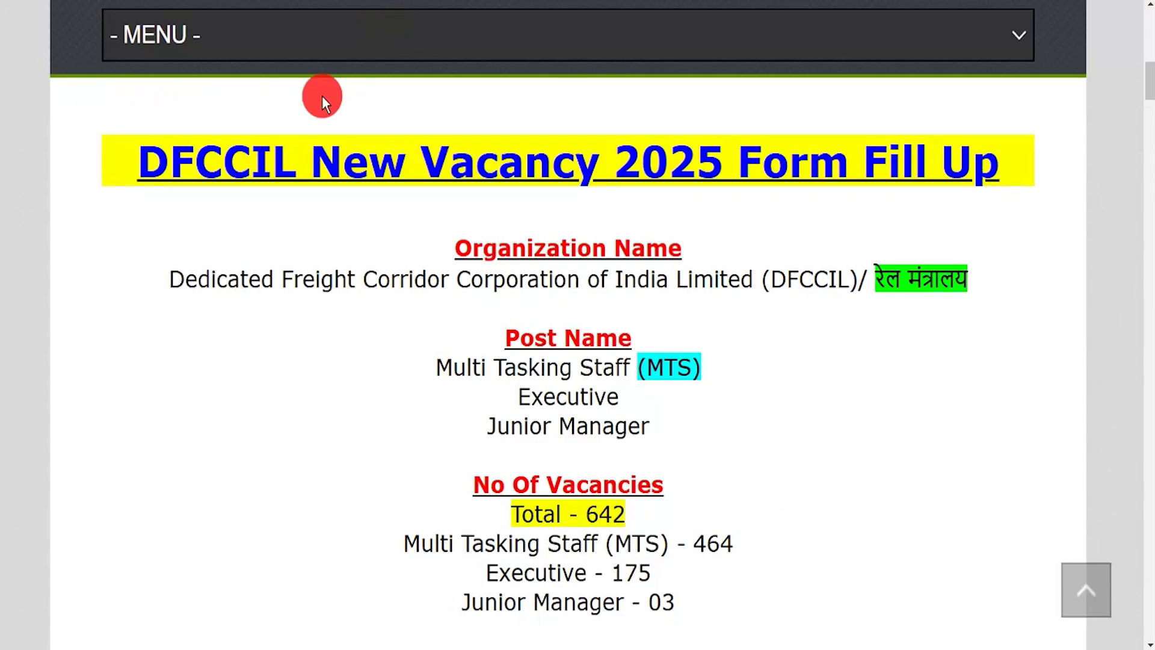
# Step: On the DFCCIL New Vacancy 2025 article page, highlight the title, organization name, post names and total number of vacancies
pyautogui.moveTo(170, 161); pyautogui.dragTo(970, 175)
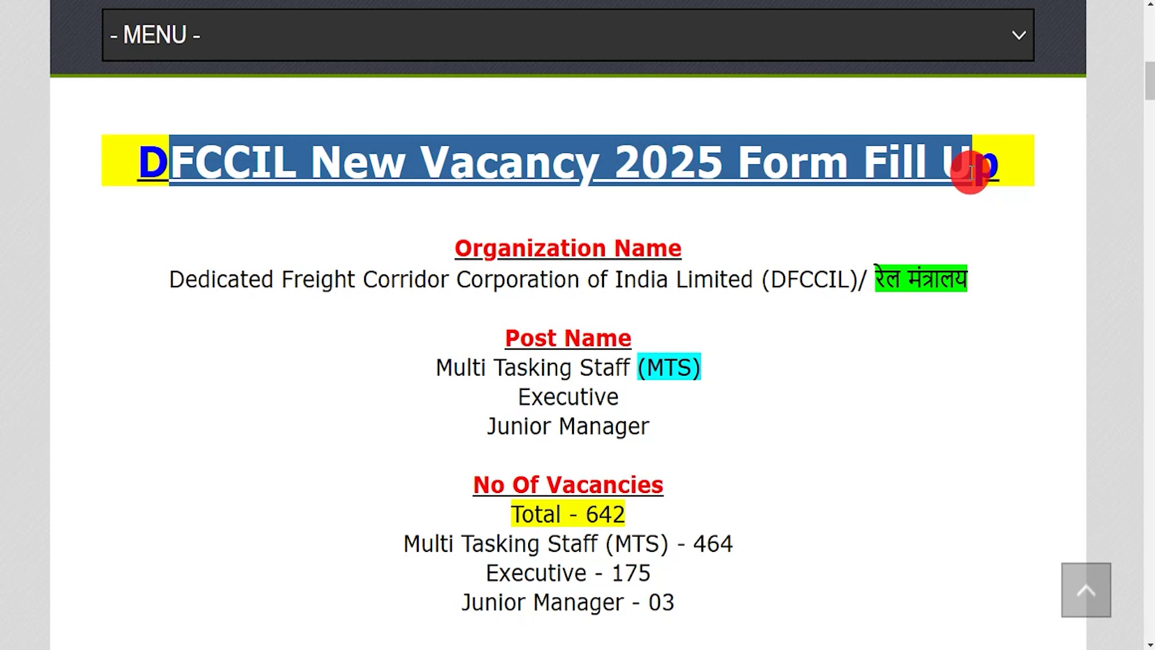
pyautogui.moveTo(199, 278); pyautogui.dragTo(718, 283)
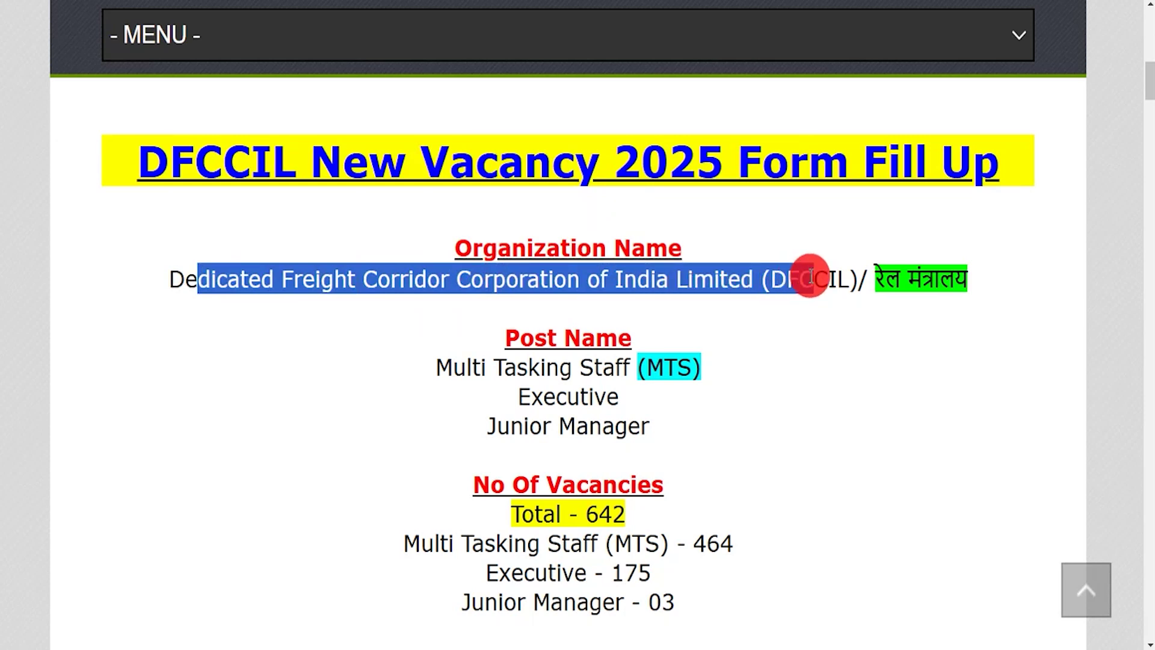
pyautogui.moveTo(810, 276); pyautogui.dragTo(792, 287)
pyautogui.moveTo(452, 367); pyautogui.dragTo(670, 367)
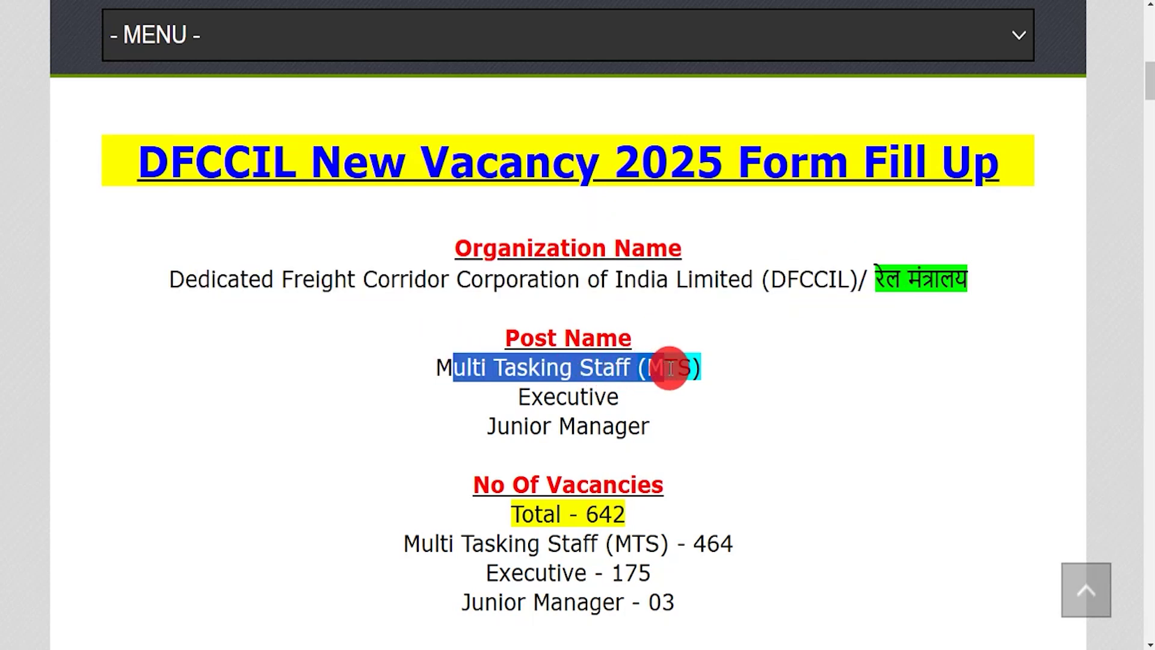
pyautogui.moveTo(528, 397); pyautogui.dragTo(629, 426)
pyautogui.moveTo(587, 513); pyautogui.dragTo(613, 513)
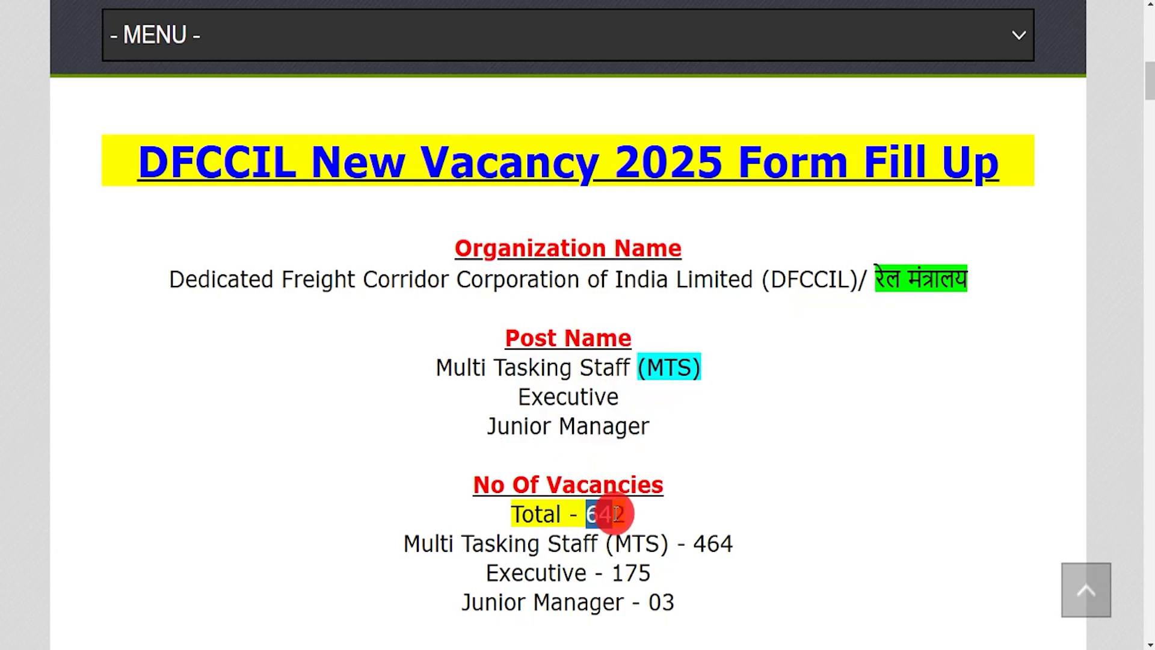
# Step: Under Important Dates, highlight the original and the extended last date for applying online
pyautogui.scroll(-4, 631, 493)
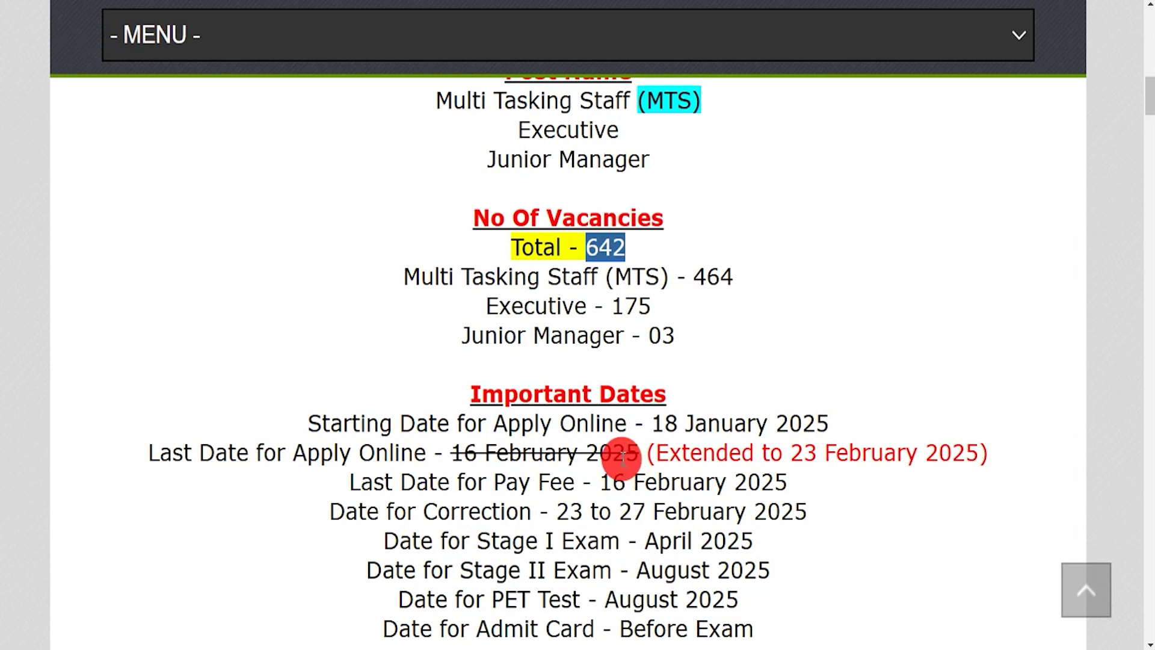
pyautogui.moveTo(451, 452); pyautogui.dragTo(632, 452)
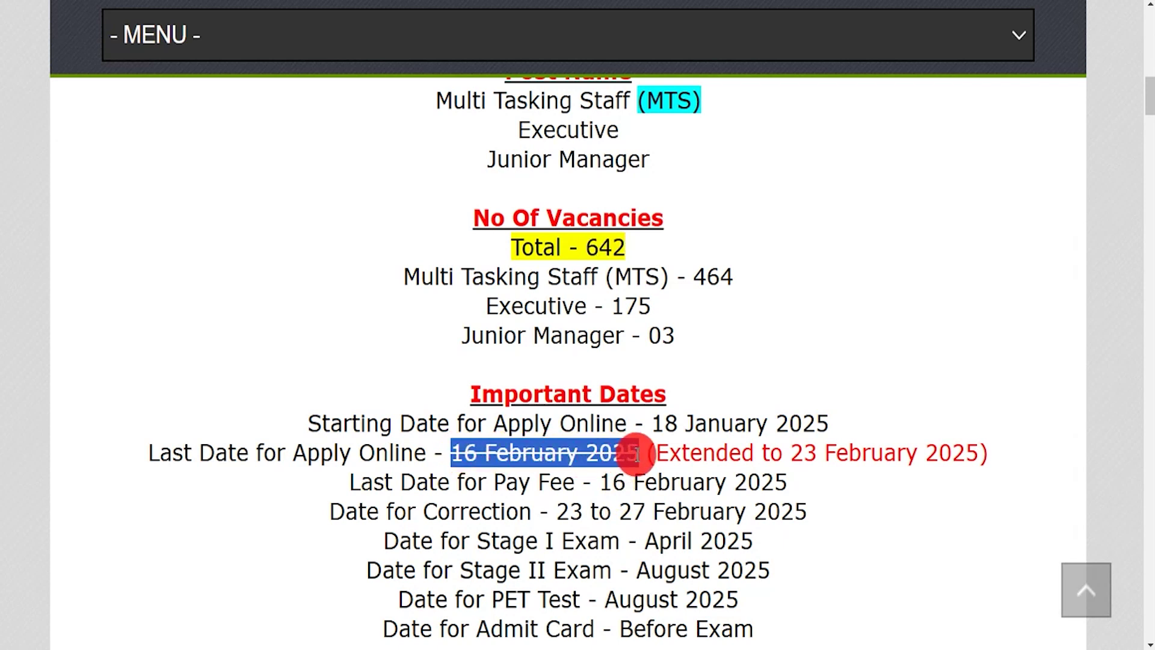
pyautogui.moveTo(794, 453); pyautogui.dragTo(945, 452)
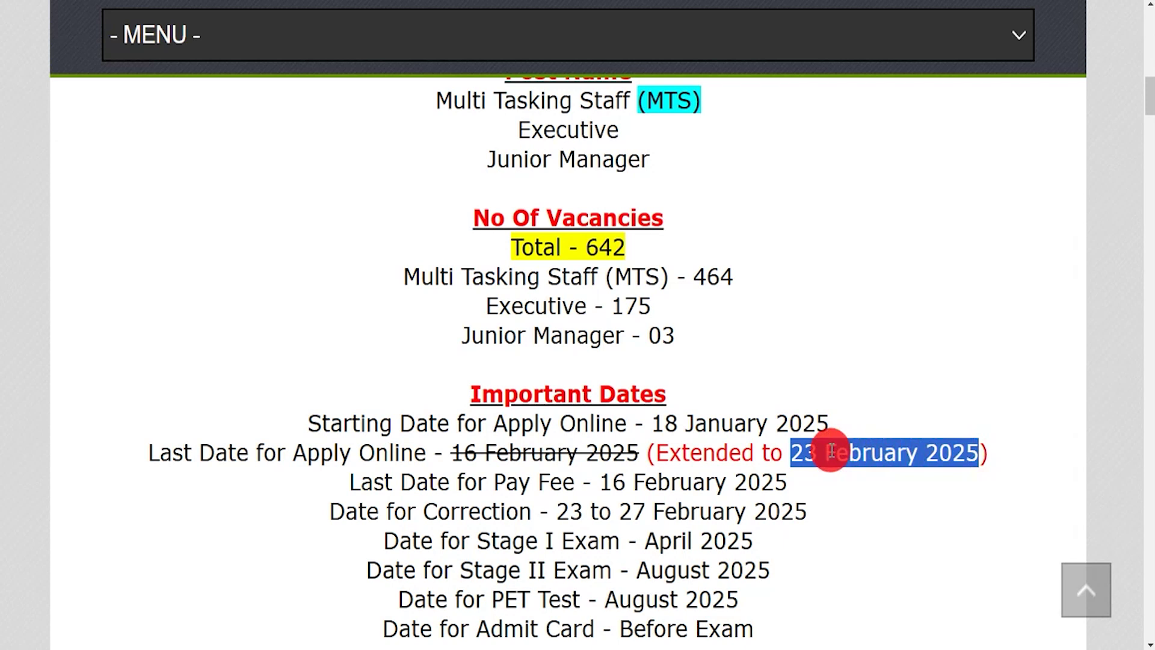
pyautogui.click(800, 456)
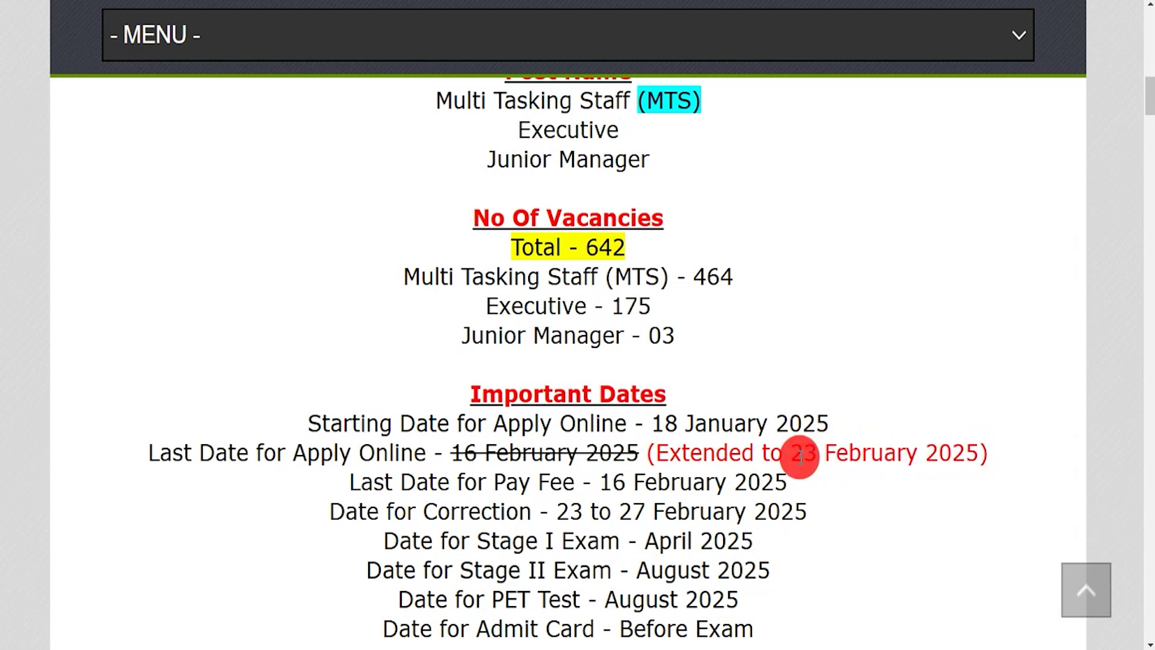
pyautogui.moveTo(795, 454); pyautogui.dragTo(939, 453)
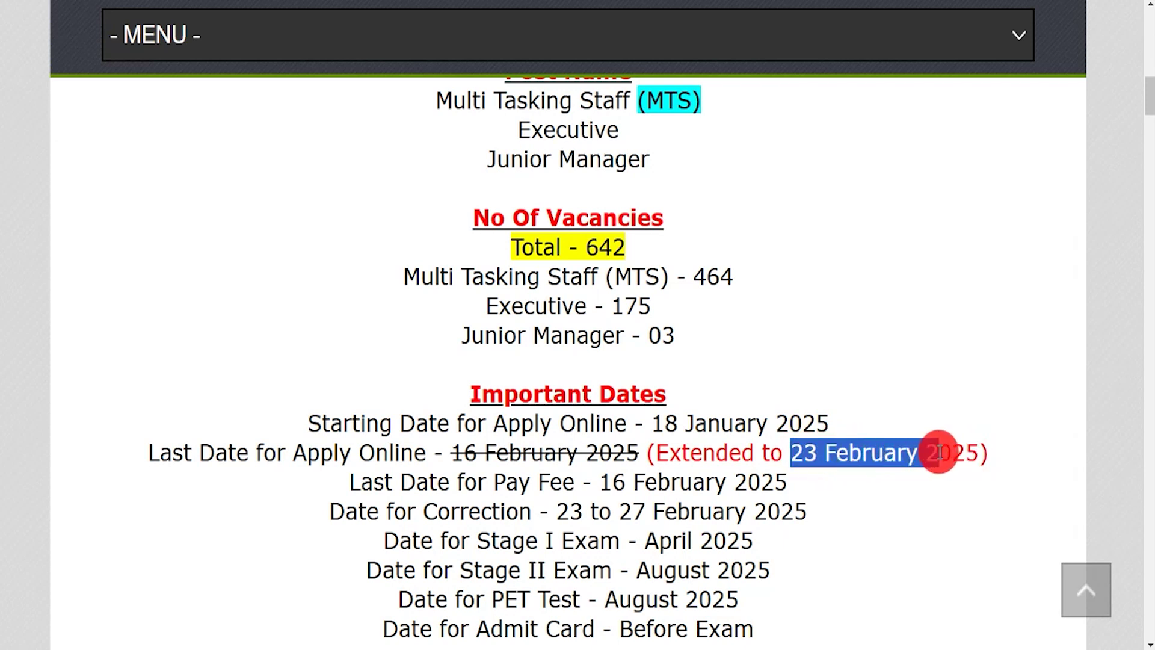
# Step: Review the pay scale, qualification, age and fee details, highlighting the apply mode and the Important Links heading
pyautogui.scroll(-3, 696, 464)
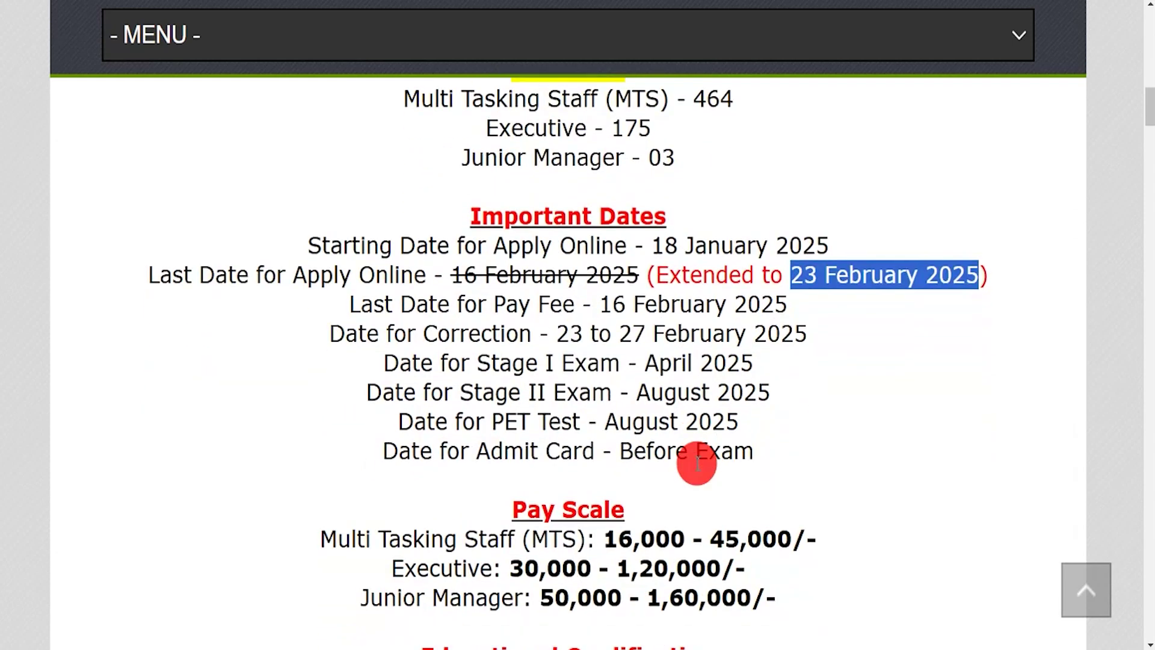
pyautogui.scroll(-12, 698, 463)
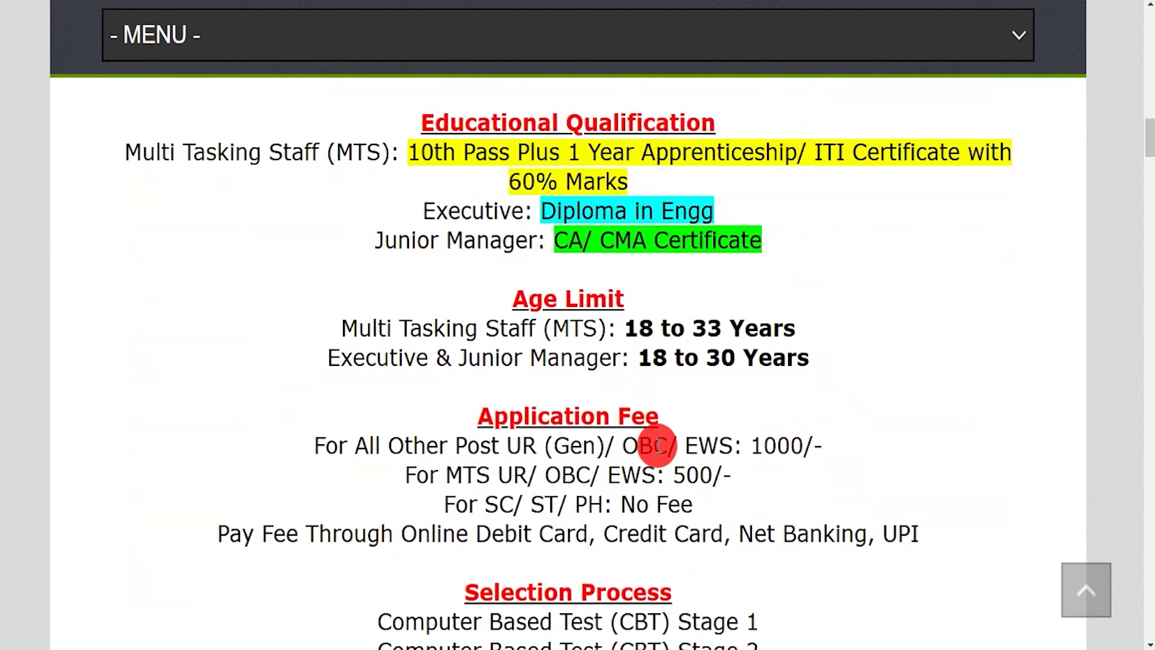
pyautogui.scroll(-6, 658, 445)
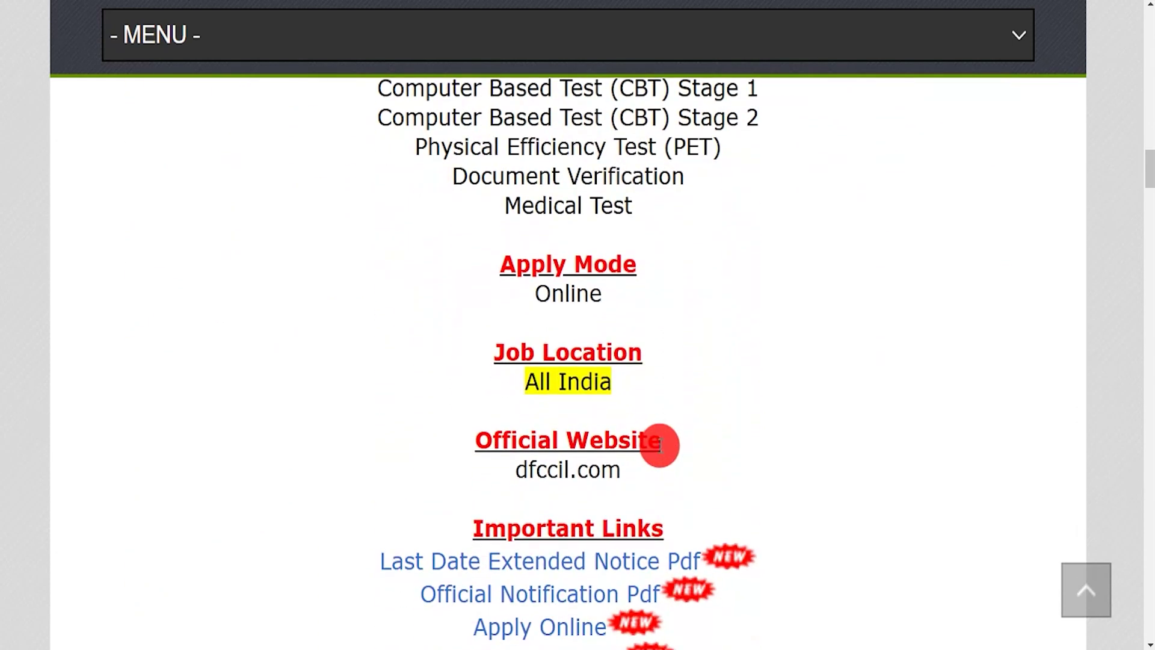
pyautogui.moveTo(536, 295); pyautogui.dragTo(588, 294)
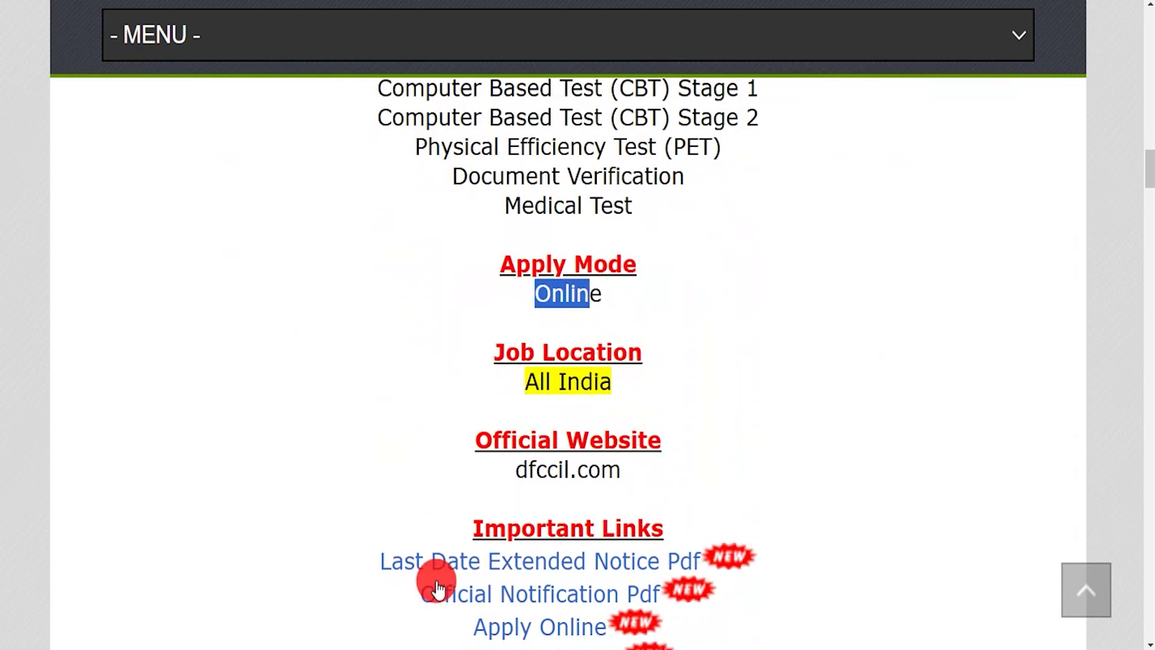
pyautogui.scroll(-3, 520, 467)
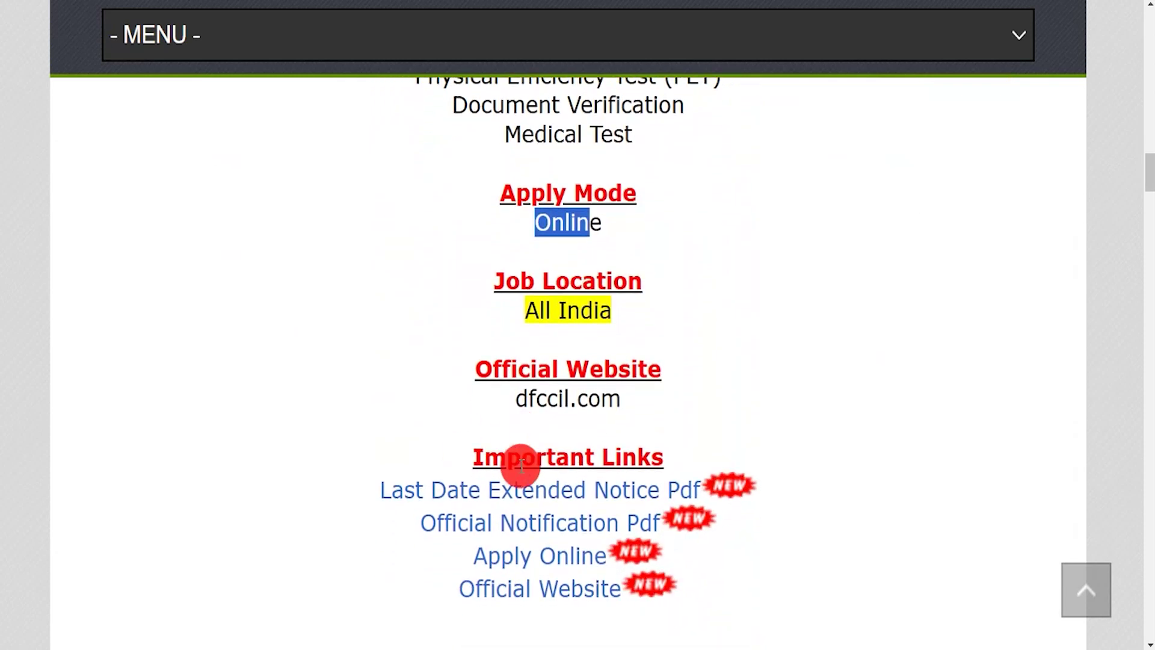
pyautogui.moveTo(490, 421); pyautogui.dragTo(651, 420)
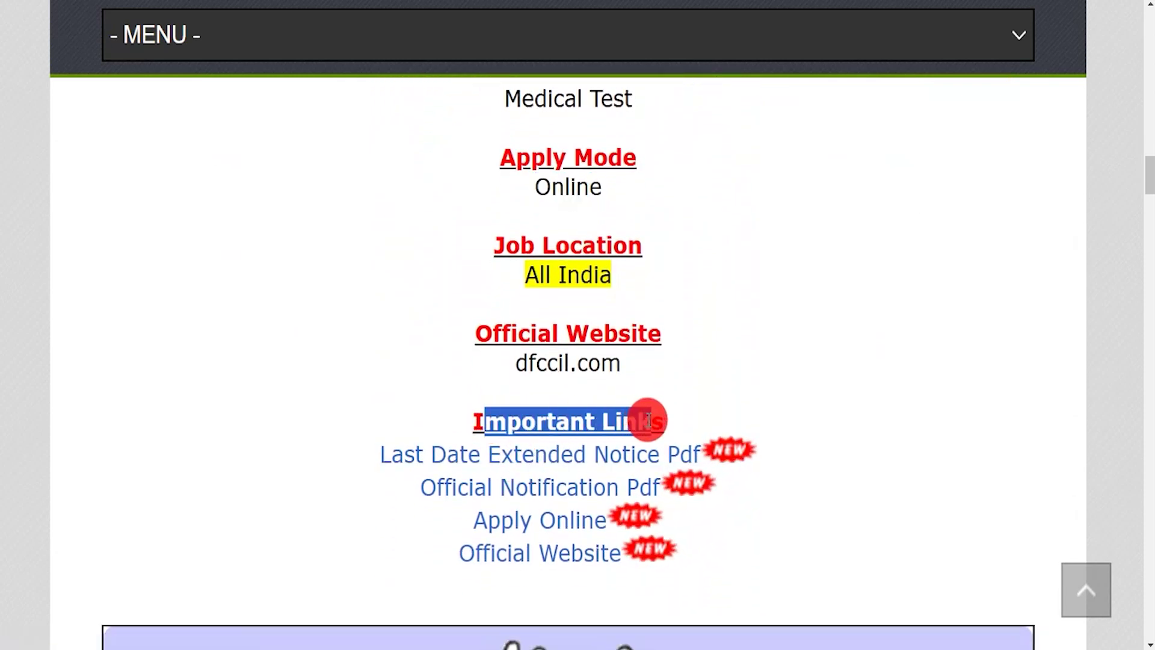
pyautogui.moveTo(421, 489); pyautogui.dragTo(662, 485)
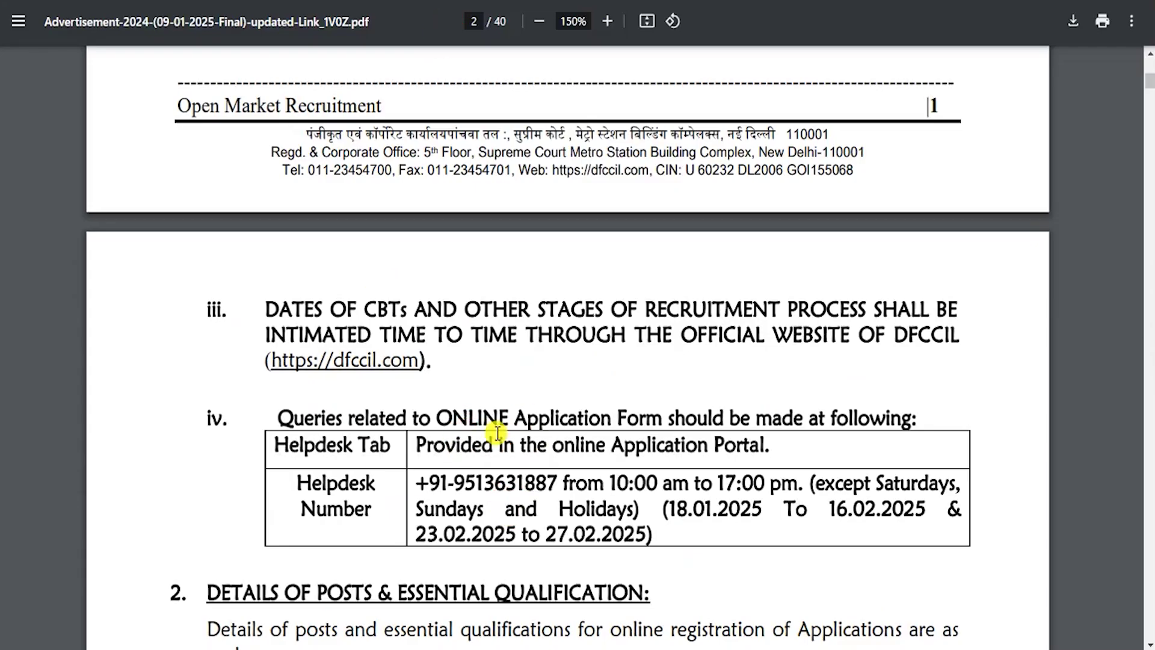
# Step: Examine the official notification PDF's application notes, helpdesk details and the Junior Manager post requirements
pyautogui.moveTo(545, 414); pyautogui.dragTo(562, 446)
pyautogui.scroll(-6, 685, 449)
pyautogui.scroll(15, 686, 451)
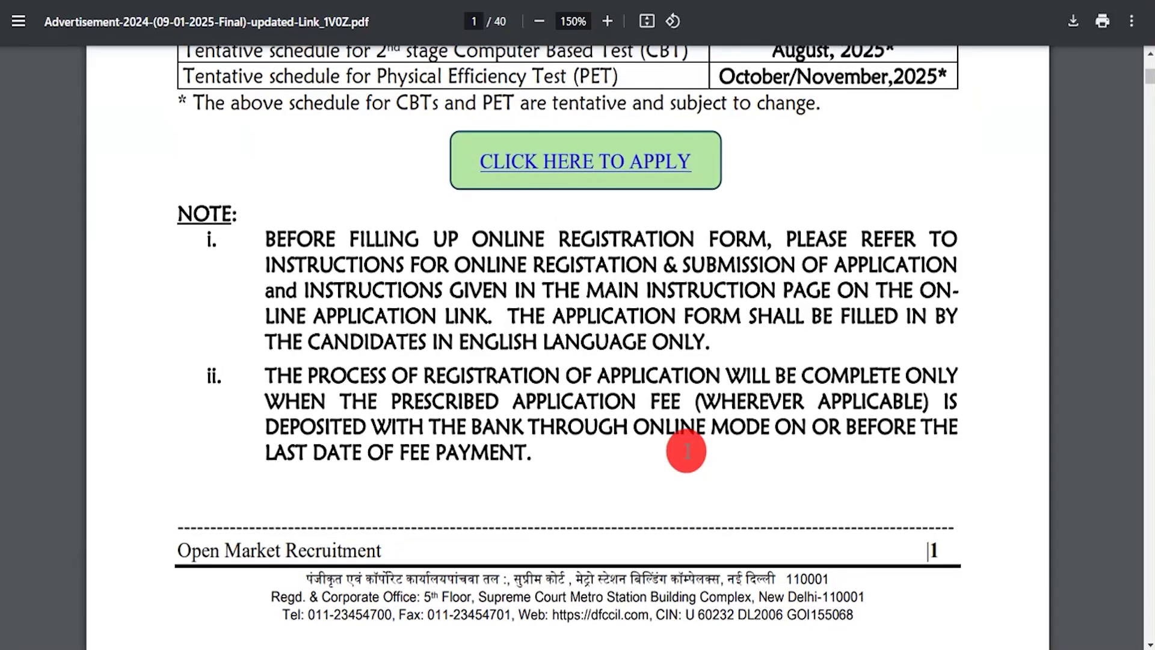
pyautogui.scroll(-7, 685, 451)
pyautogui.scroll(-8, 686, 451)
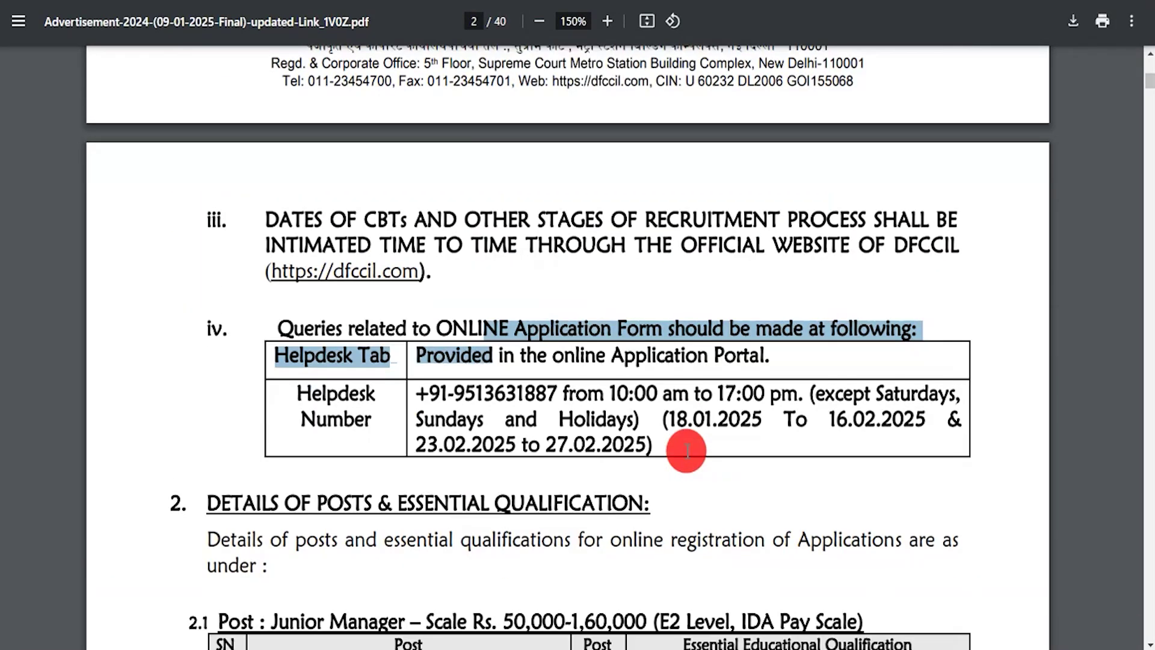
pyautogui.scroll(-7, 434, 410)
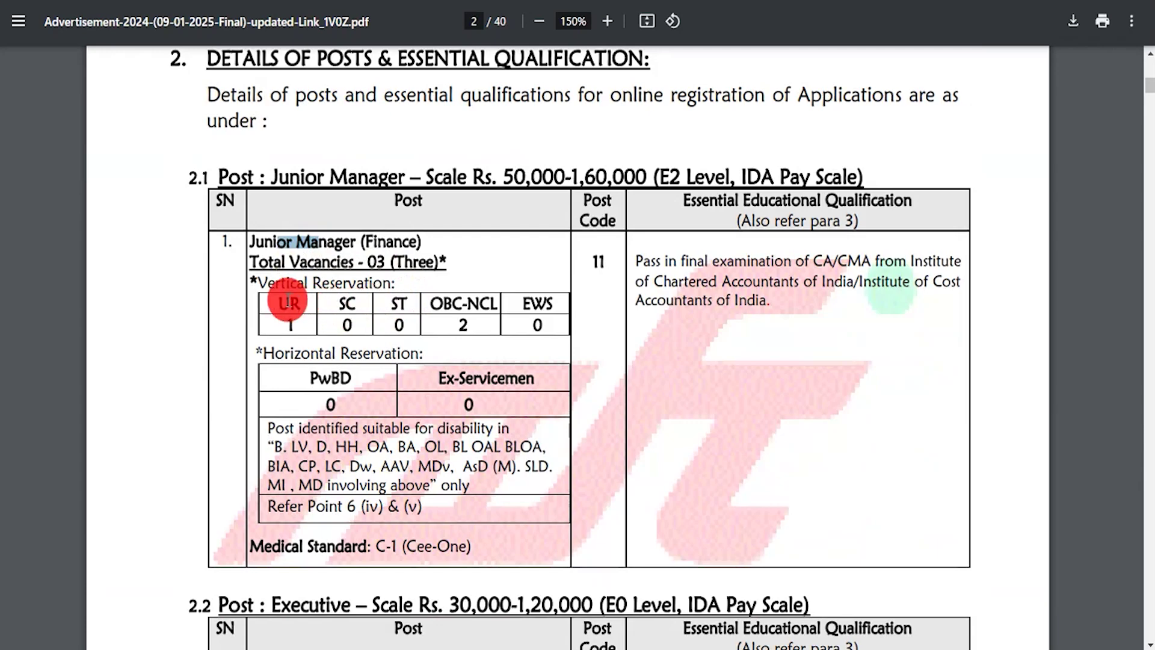
# Step: Examine the vacancy, reservation and qualification tables for the Junior Manager, Executive and Multi-Tasking Staff posts in the notification PDF
pyautogui.moveTo(278, 304); pyautogui.dragTo(495, 304)
pyautogui.scroll(-9, 544, 369)
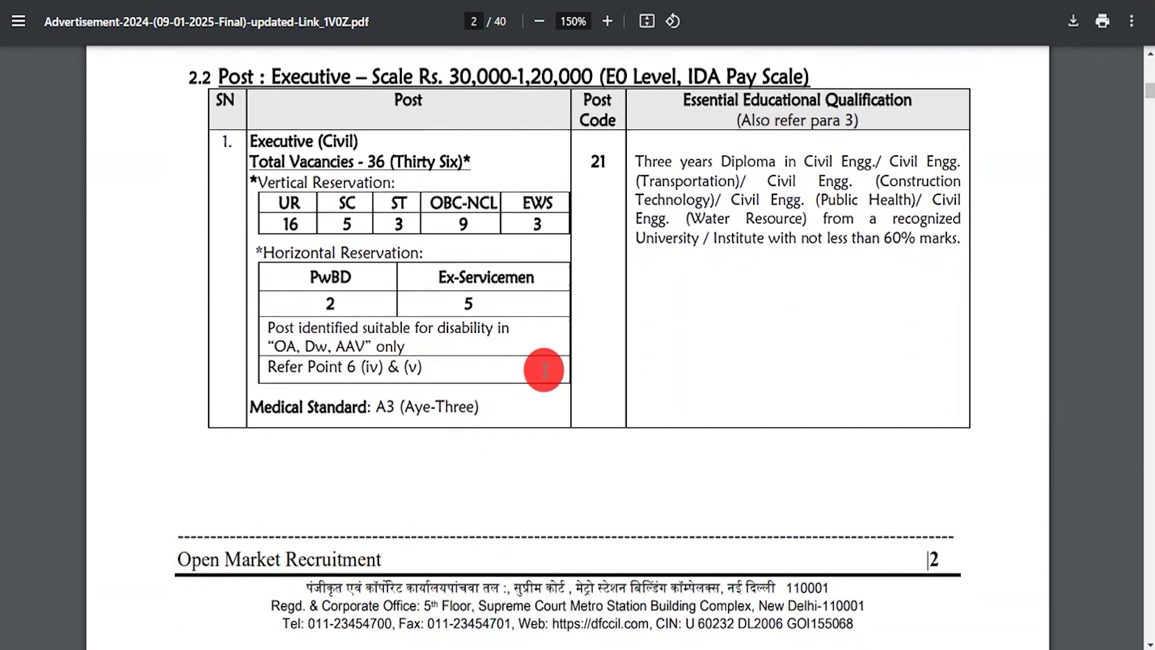
pyautogui.scroll(11, 542, 366)
pyautogui.moveTo(284, 332); pyautogui.dragTo(357, 332)
pyautogui.scroll(-3, 438, 418)
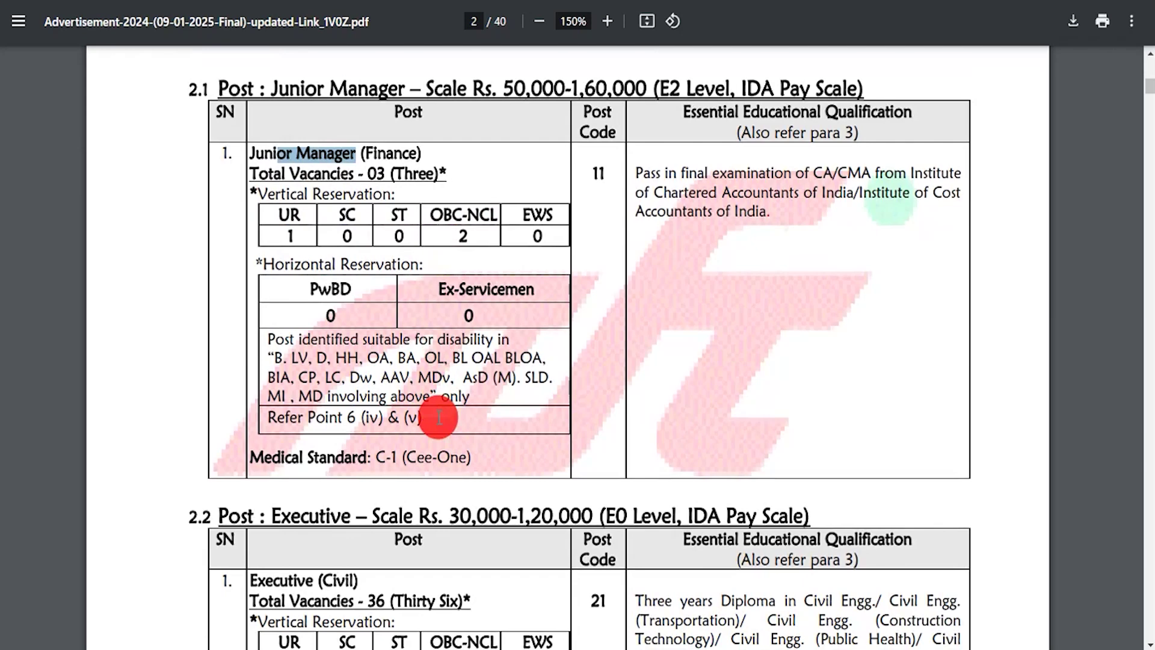
pyautogui.scroll(-4, 439, 418)
pyautogui.scroll(-12, 503, 392)
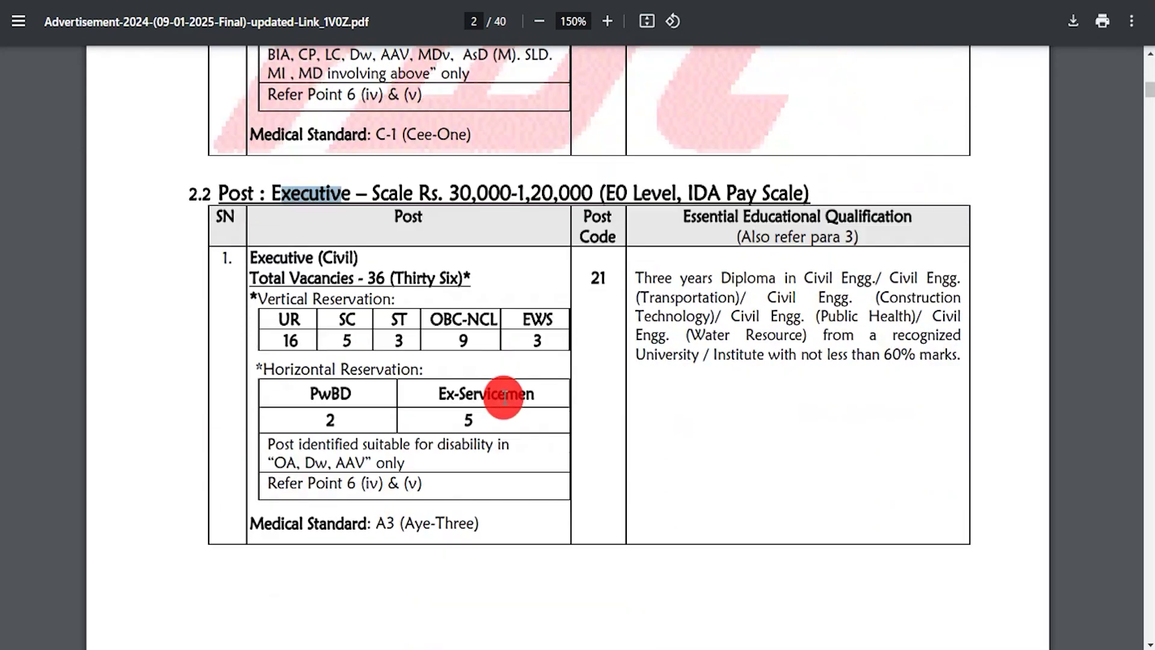
pyautogui.scroll(-9, 504, 396)
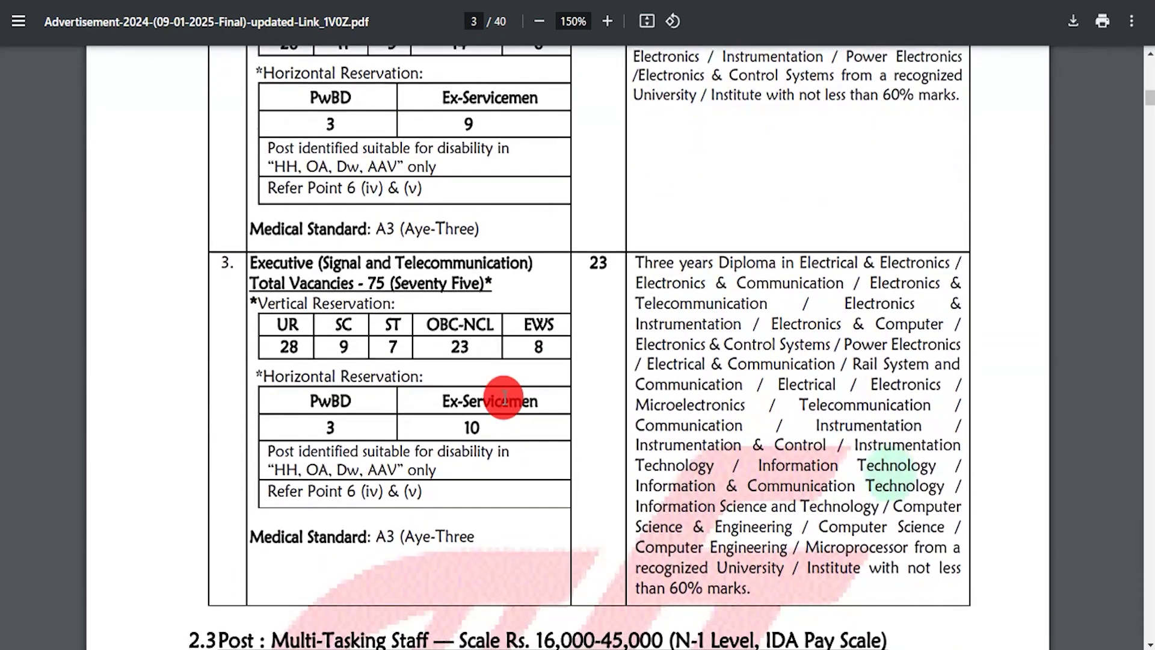
pyautogui.scroll(-5, 504, 397)
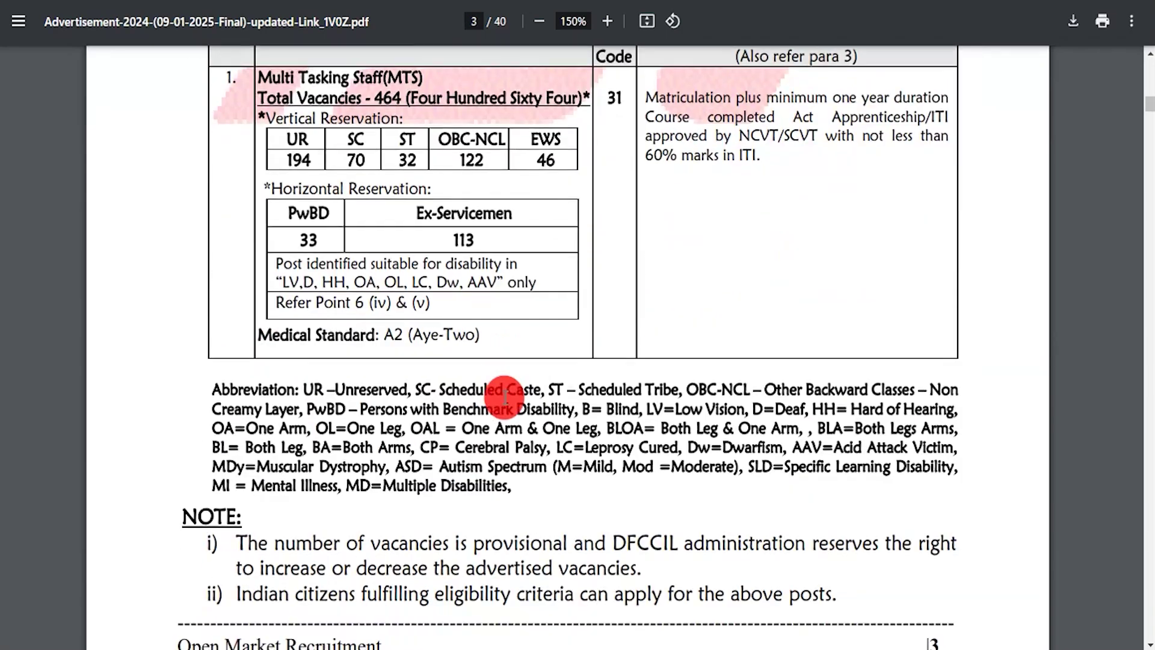
# Step: Read the notification's important instructions regarding qualification and certificates, and return to the recruitment article
pyautogui.scroll(-17, 504, 396)
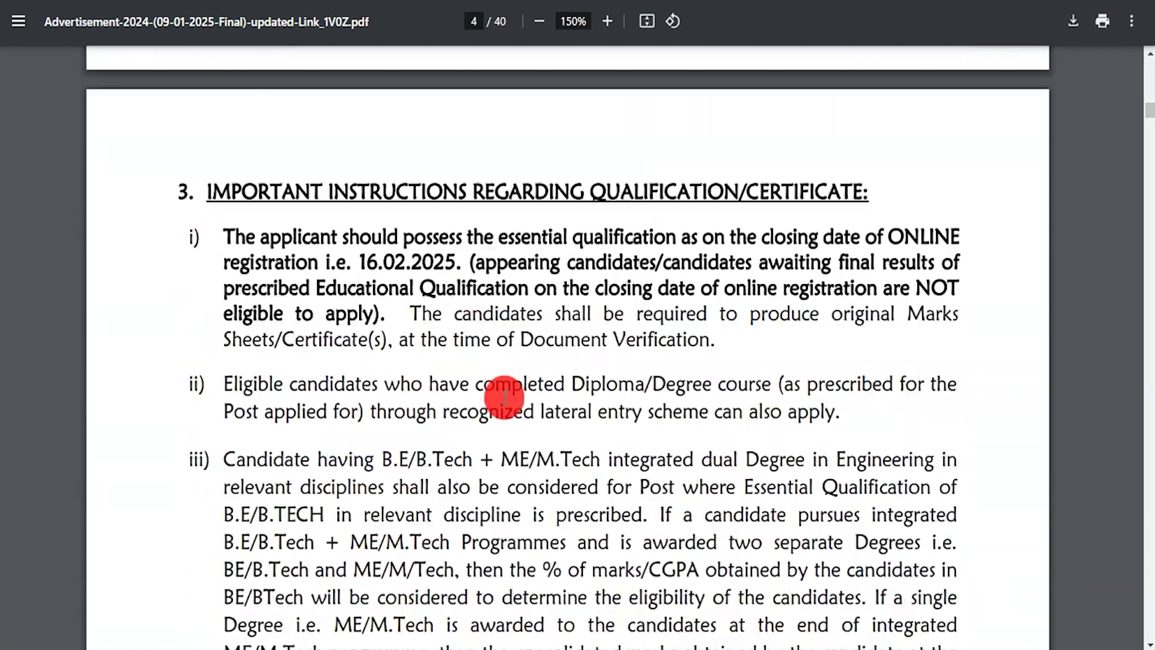
pyautogui.scroll(-10, 504, 397)
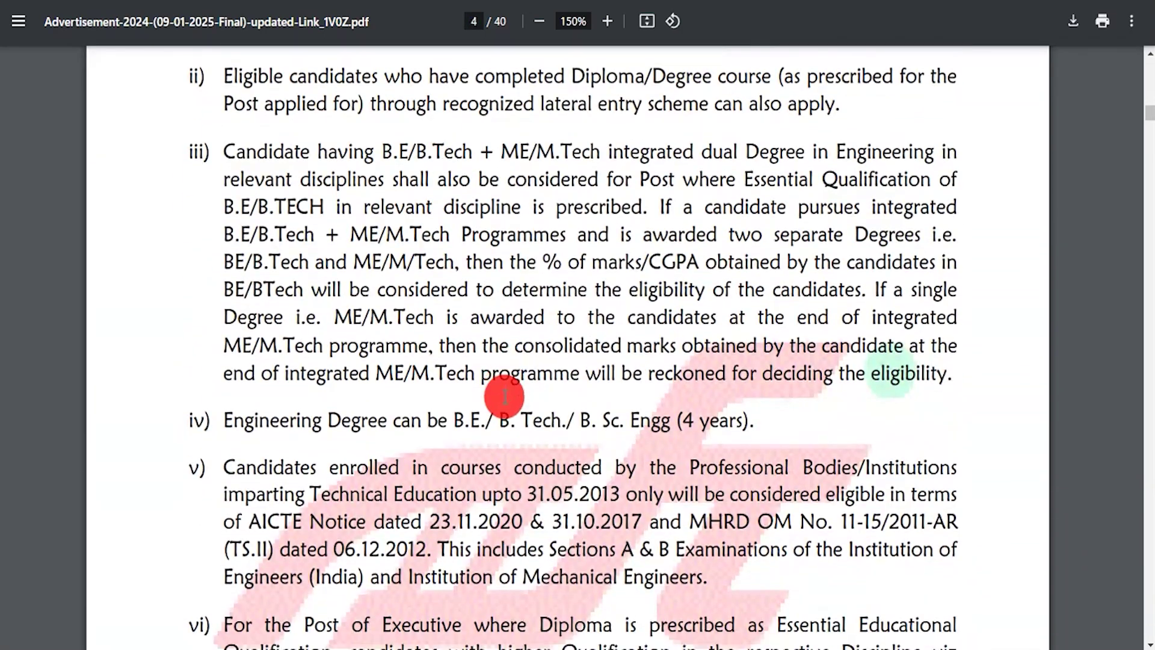
pyautogui.scroll(-11, 504, 395)
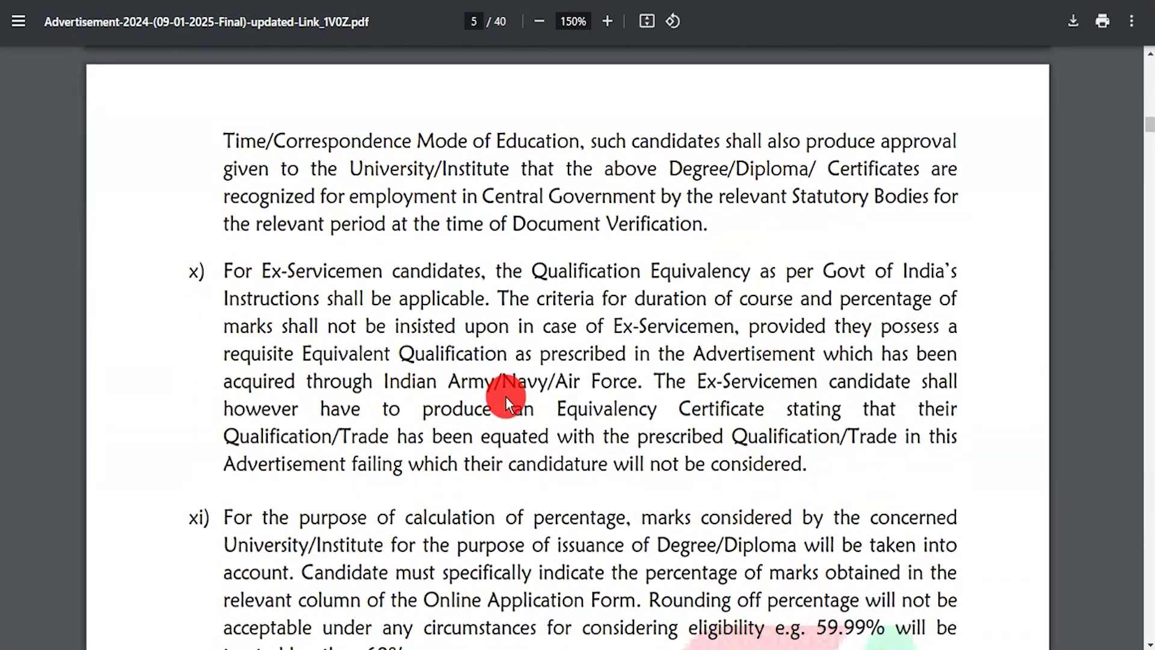
pyautogui.click(515, 9)
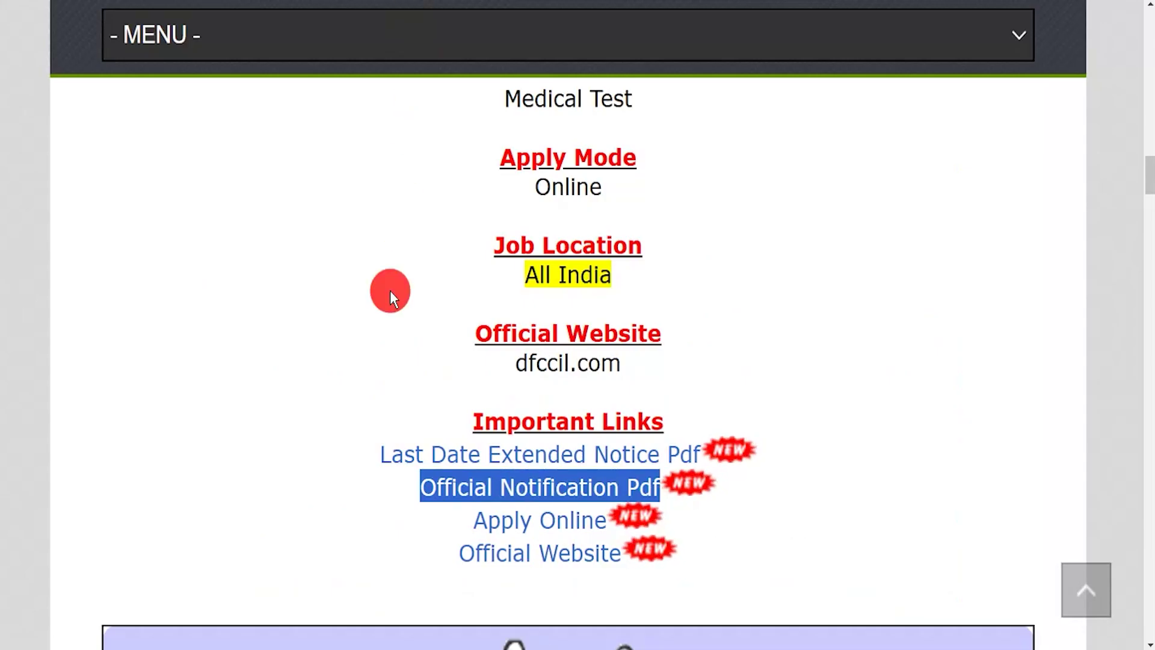
# Step: Read the Last Date Extended Notice PDF, highlighting the extended last date 23.02.2025, and return to the article
pyautogui.moveTo(356, 456); pyautogui.dragTo(702, 455)
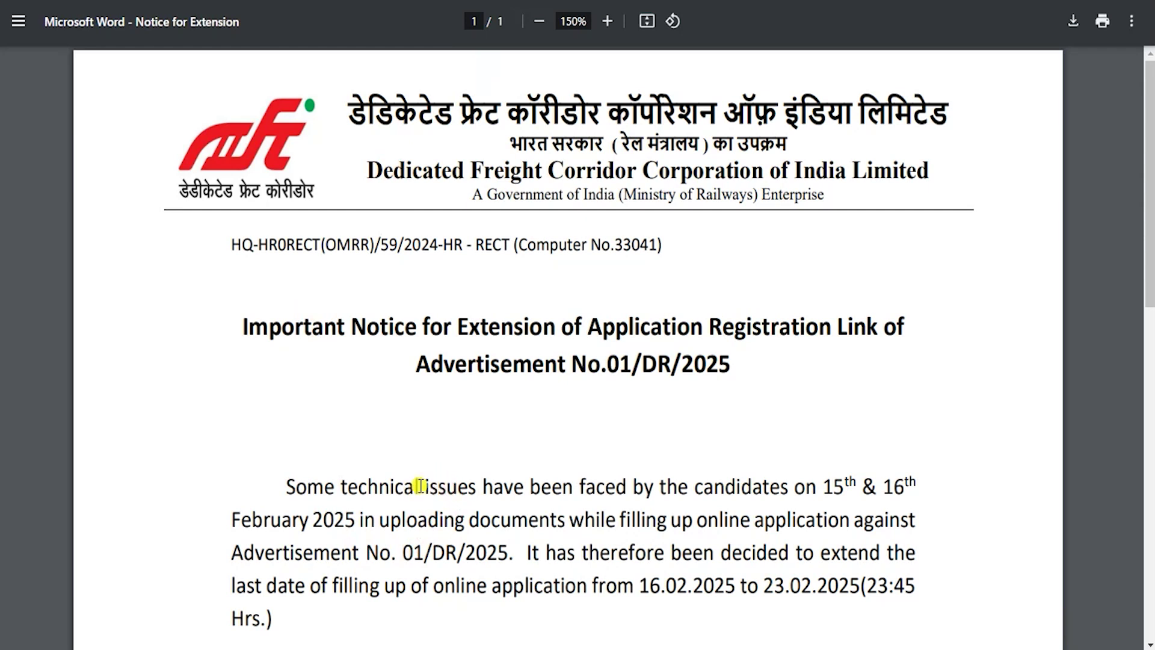
pyautogui.moveTo(420, 485); pyautogui.dragTo(601, 485)
pyautogui.scroll(-4, 599, 490)
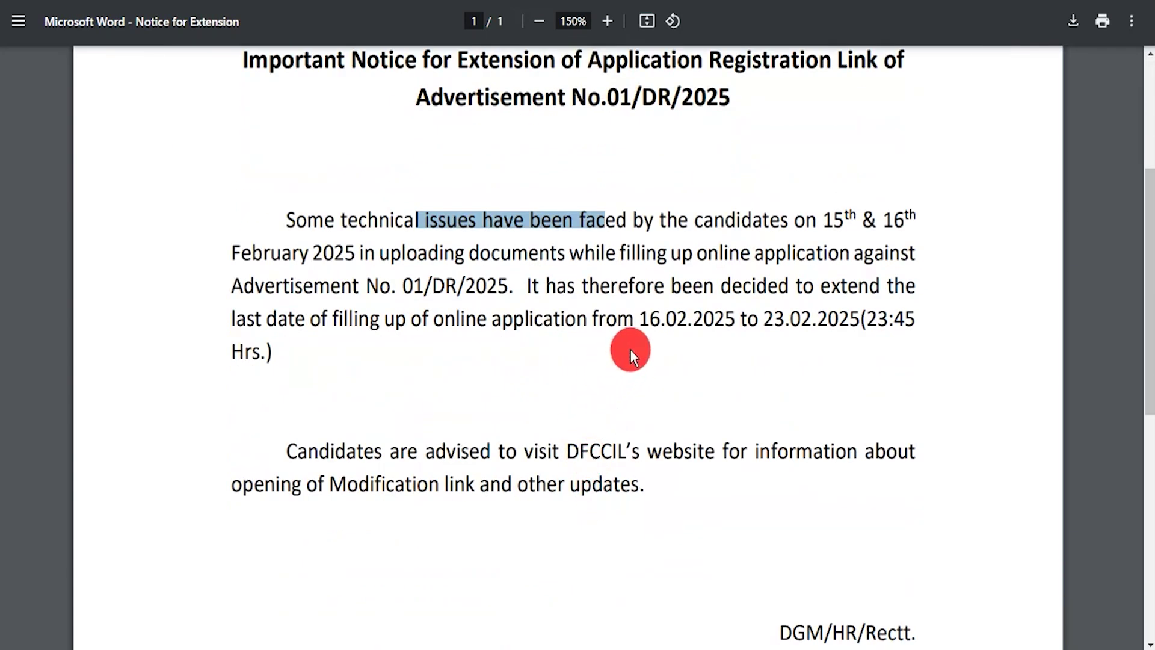
pyautogui.moveTo(639, 319); pyautogui.dragTo(804, 318)
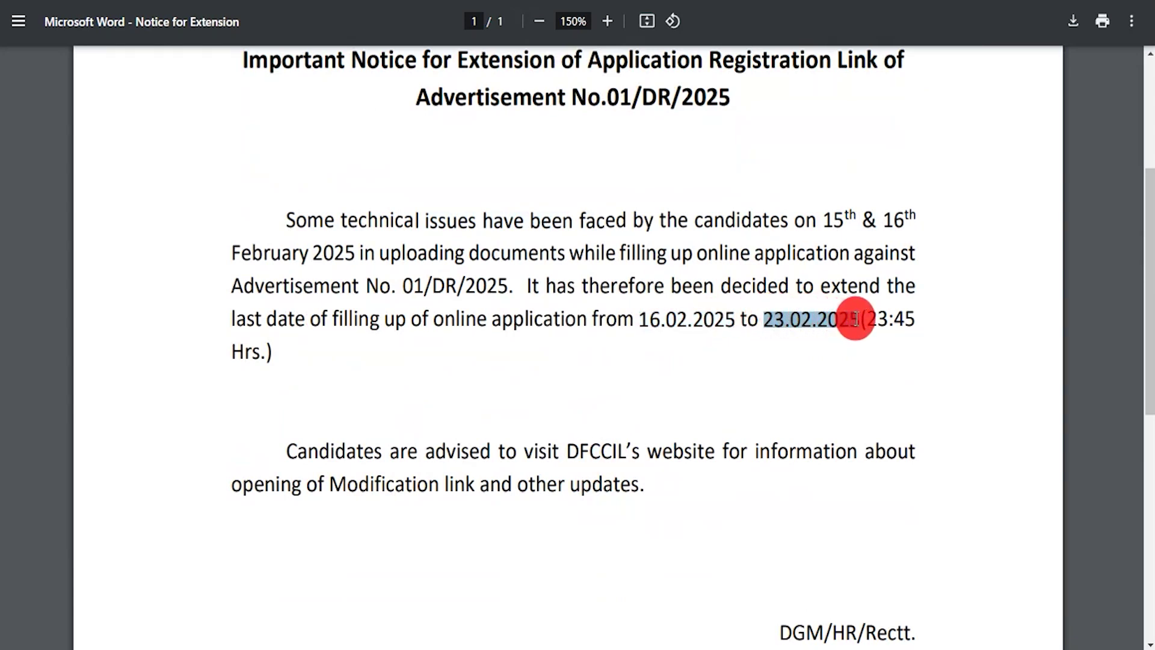
pyautogui.moveTo(856, 319); pyautogui.dragTo(860, 319)
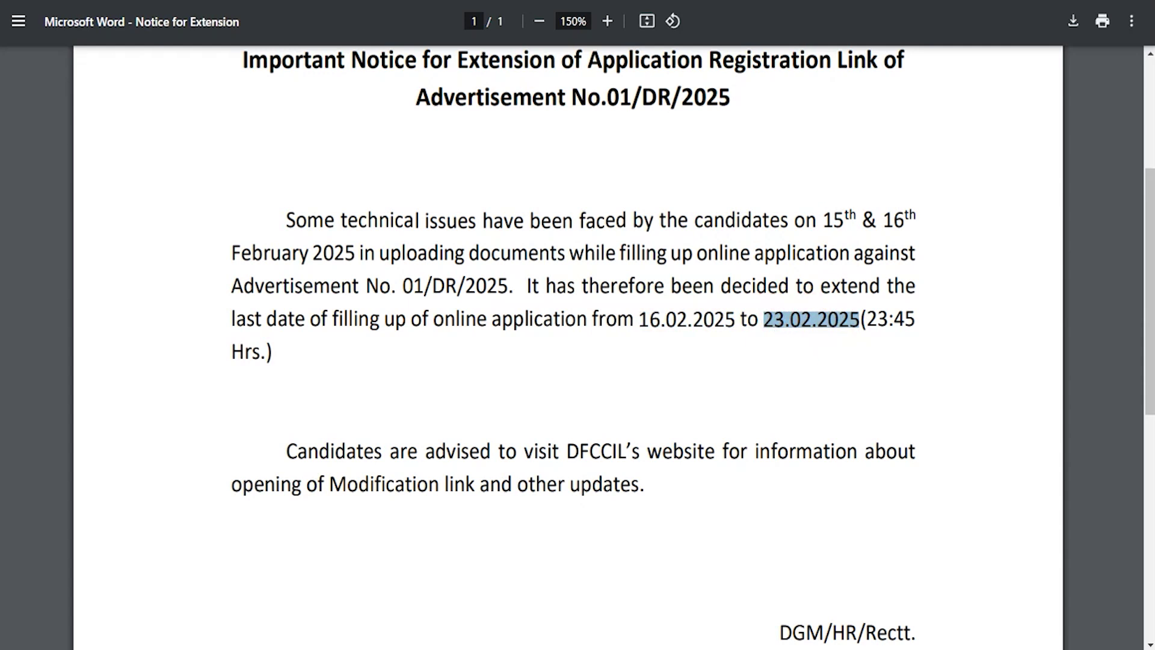
pyautogui.hotkey('ctrl', 'w')
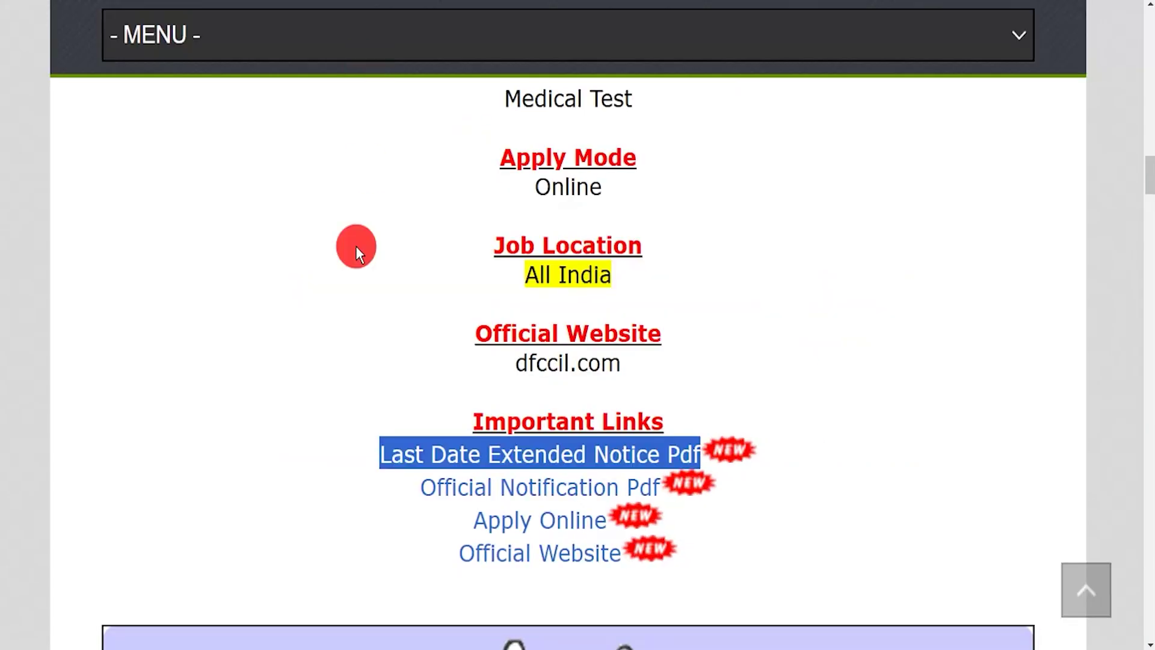
# Step: Open the Apply Online portal from the article's Important Links and inspect the User ID and Password fields on its login page
pyautogui.moveTo(460, 521); pyautogui.dragTo(639, 521)
pyautogui.click(552, 524)
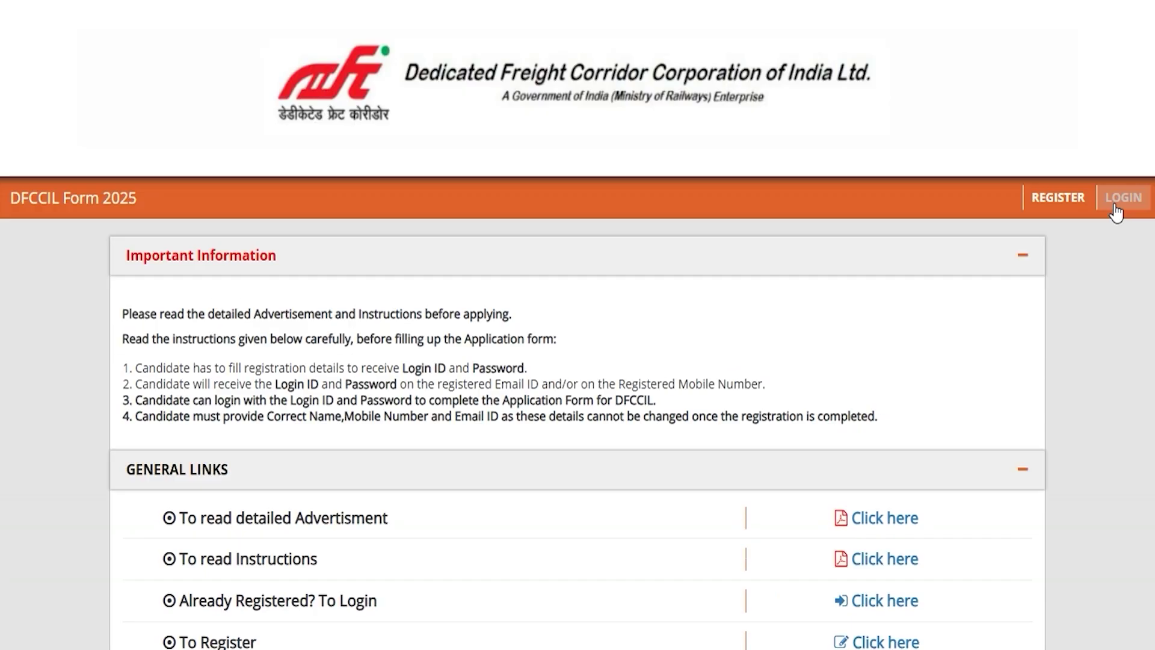
pyautogui.click(1118, 205)
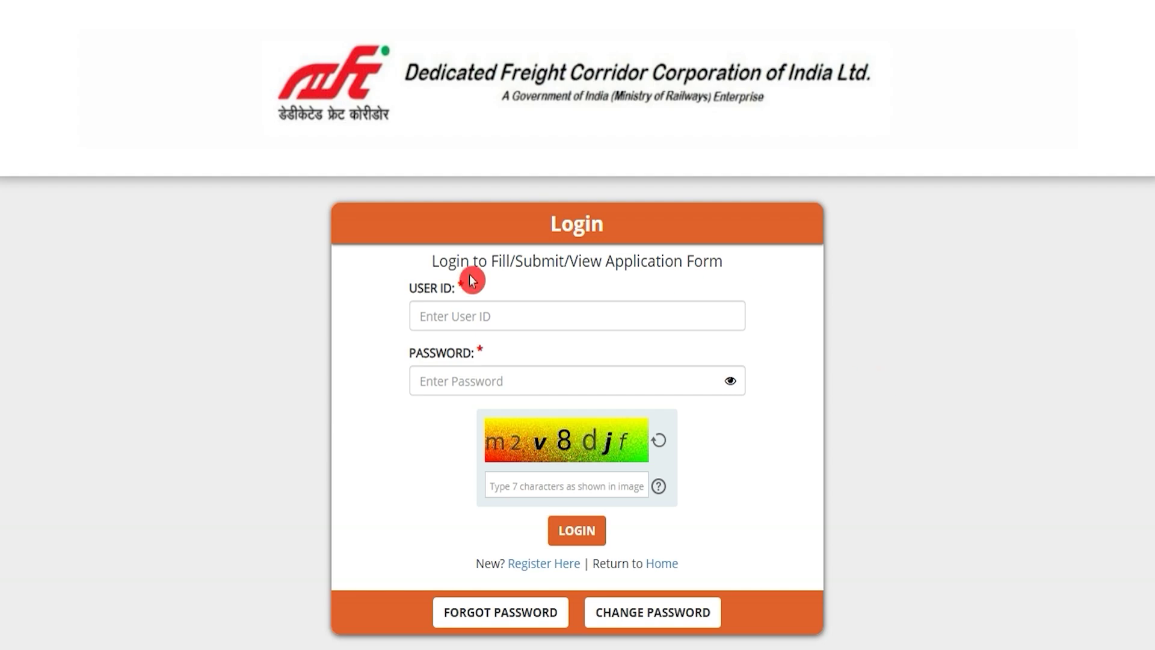
pyautogui.click(484, 310)
pyautogui.click(479, 374)
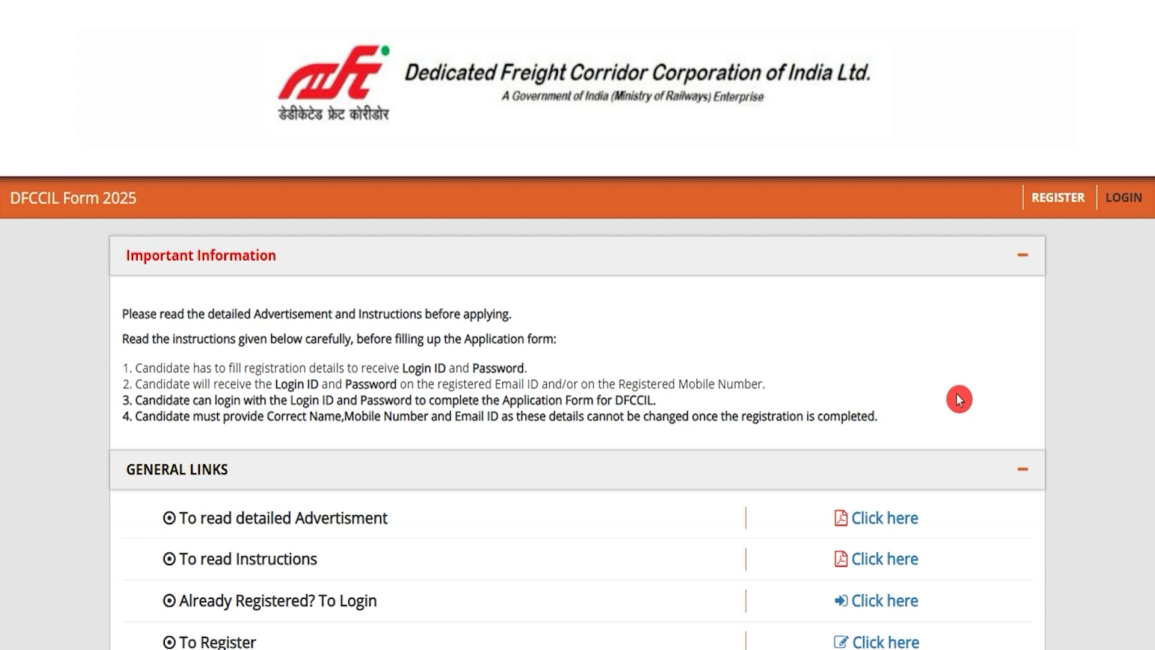
# Step: Check the portal's general links and key dates, and open the new-candidate registration form with its instructions notice dismissed
pyautogui.scroll(-5, 959, 399)
pyautogui.scroll(4, 960, 399)
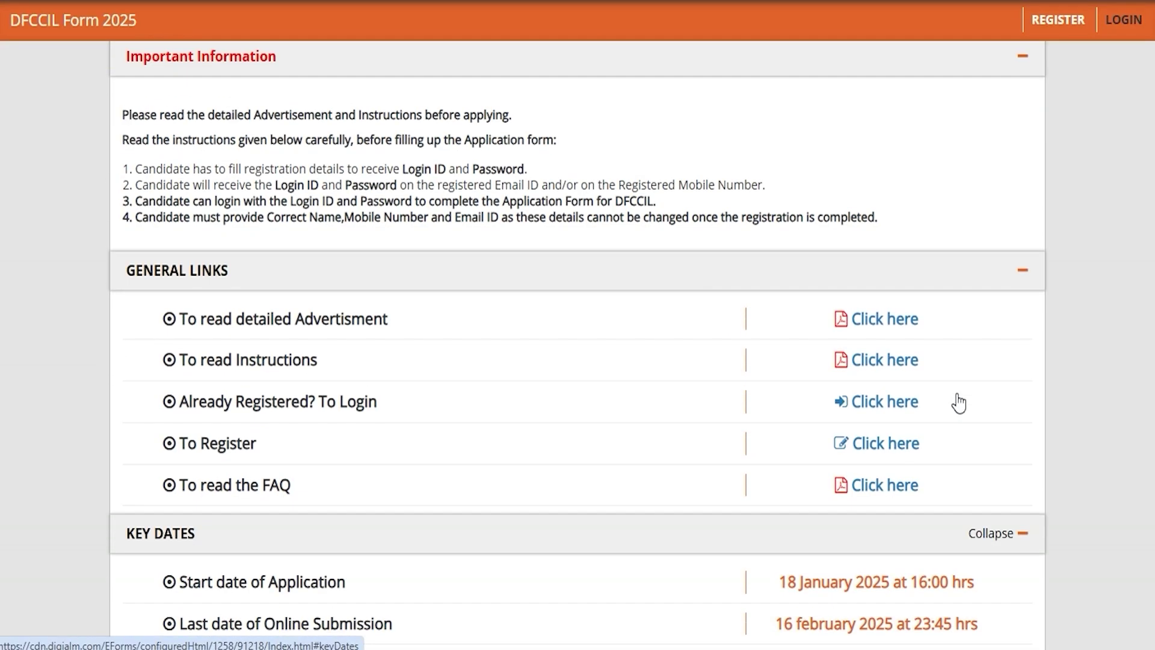
pyautogui.scroll(1, 959, 399)
pyautogui.click(1062, 220)
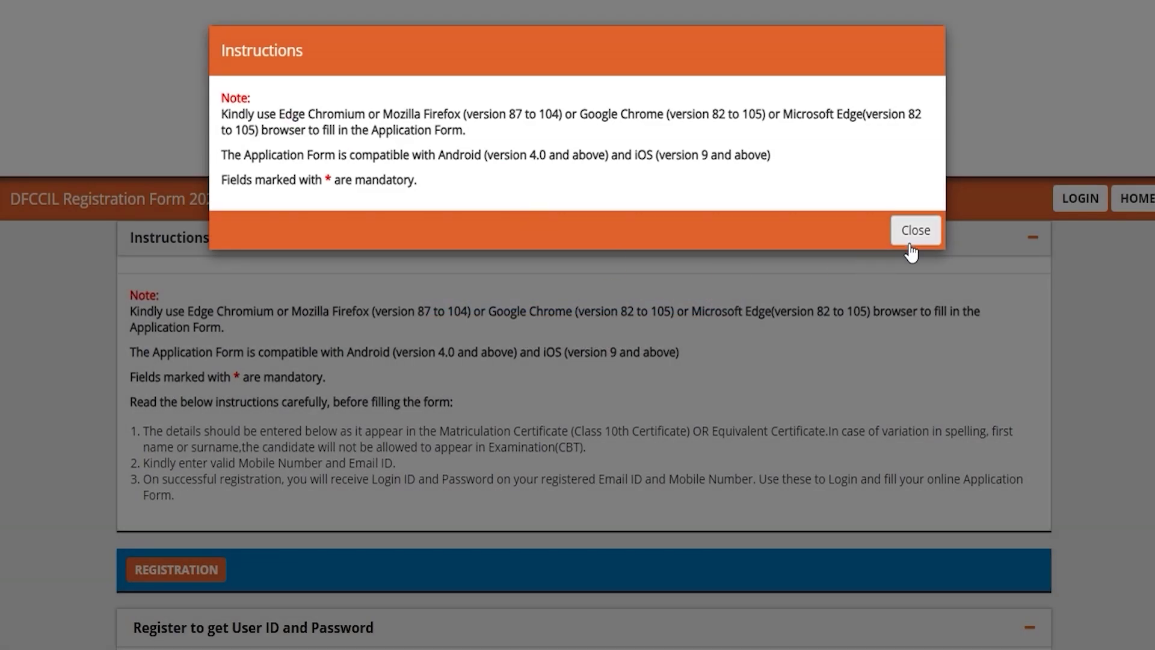
pyautogui.click(910, 233)
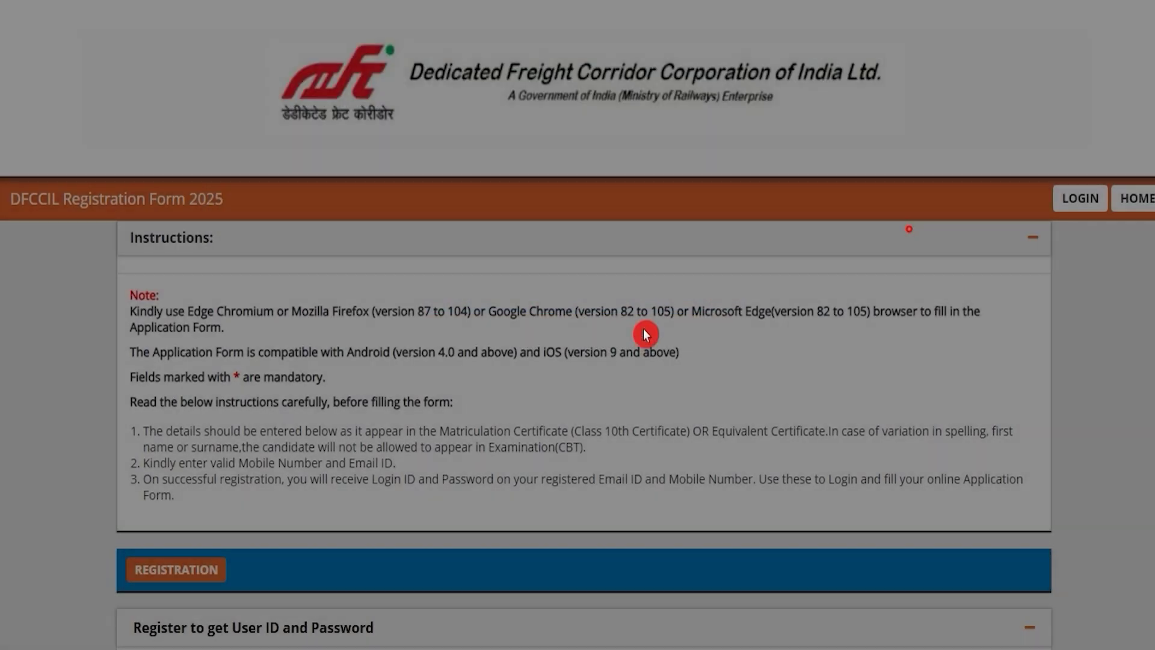
# Step: Select Multi Tasking Staff as the post name in the registration form and check the Post Code field
pyautogui.scroll(-3, 439, 482)
pyautogui.scroll(-3, 361, 488)
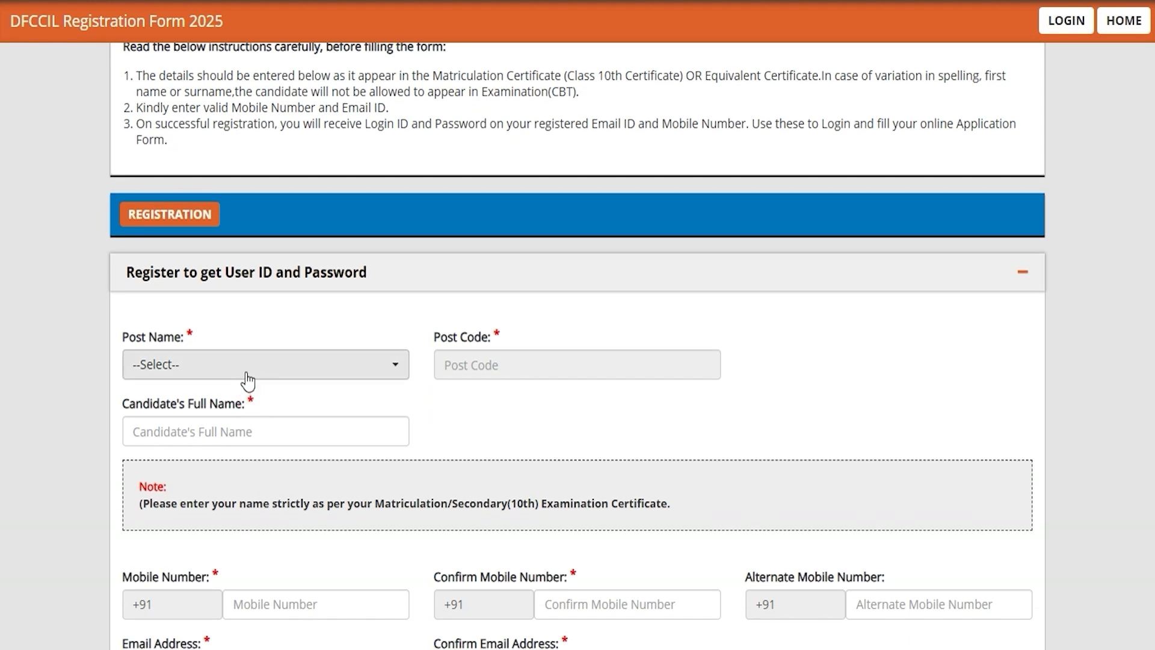
pyautogui.click(251, 364)
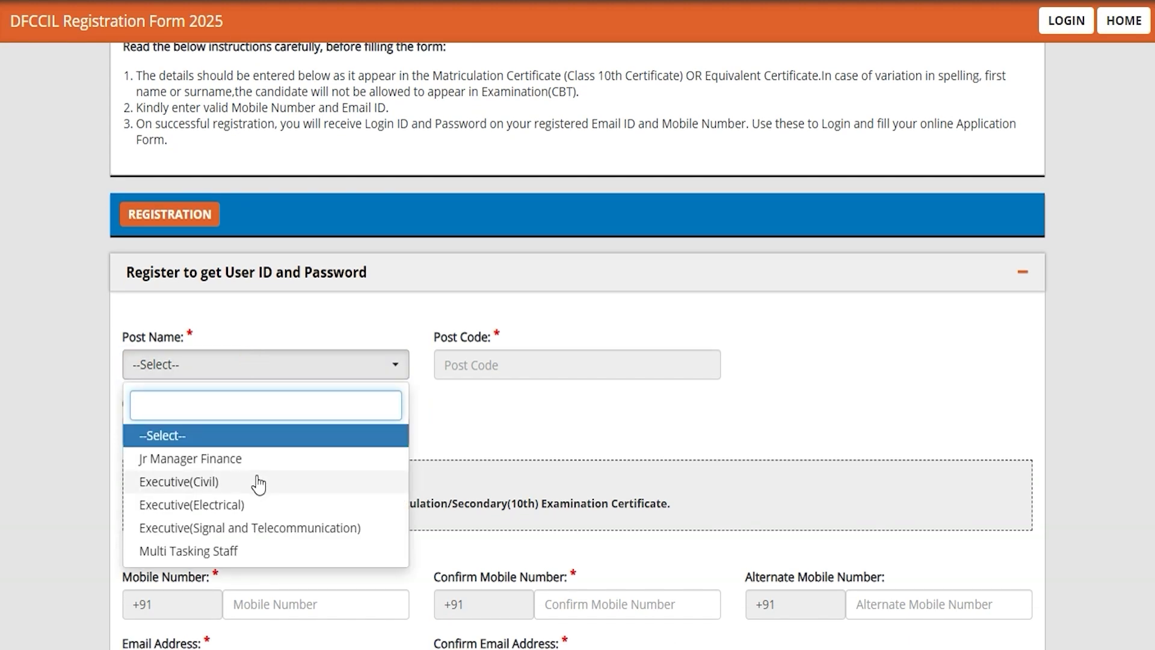
pyautogui.click(192, 557)
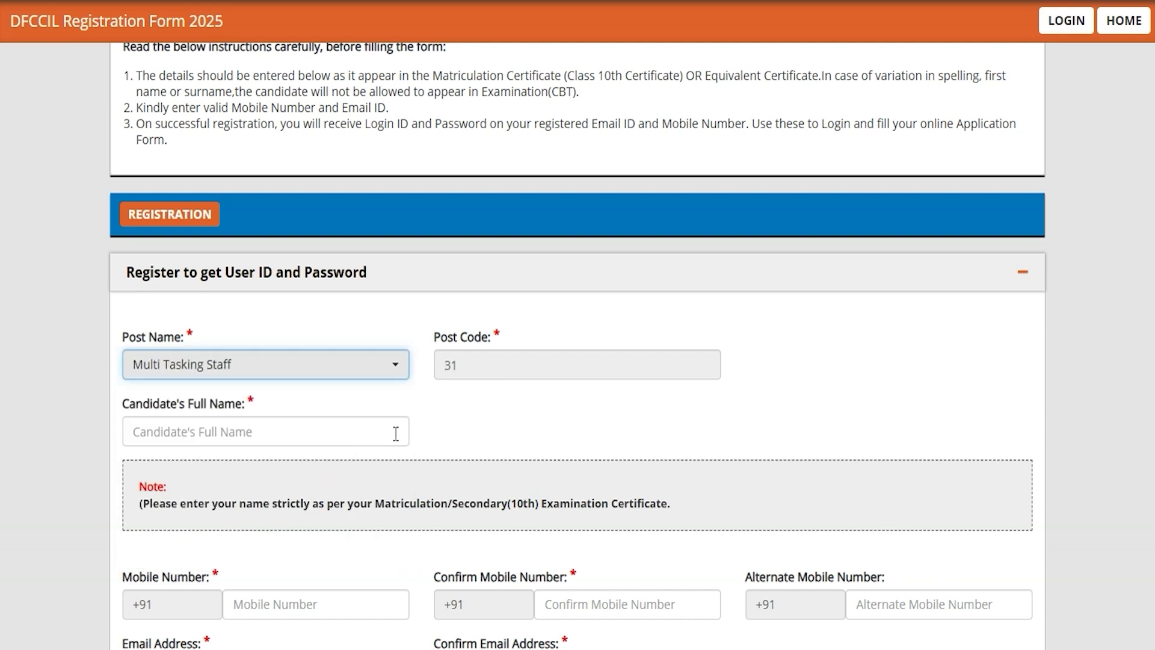
pyautogui.scroll(-3, 424, 419)
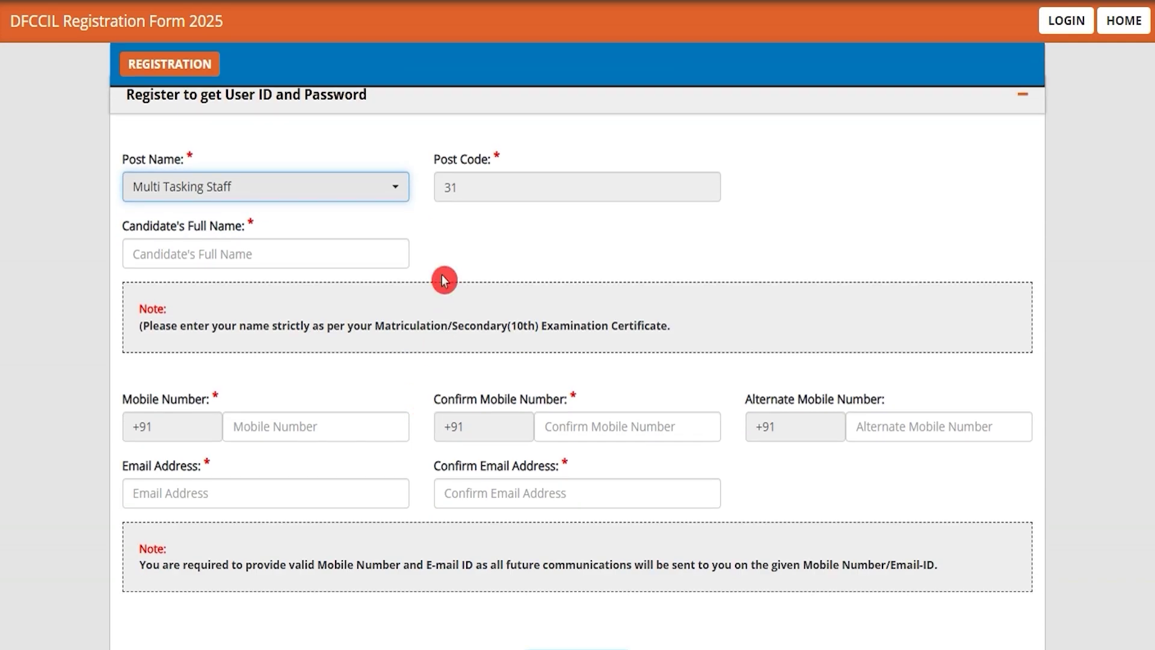
pyautogui.click(448, 172)
pyautogui.click(475, 180)
# Step: Enter the candidate's full name in the registration form
pyautogui.click(301, 246)
pyautogui.write('MI')
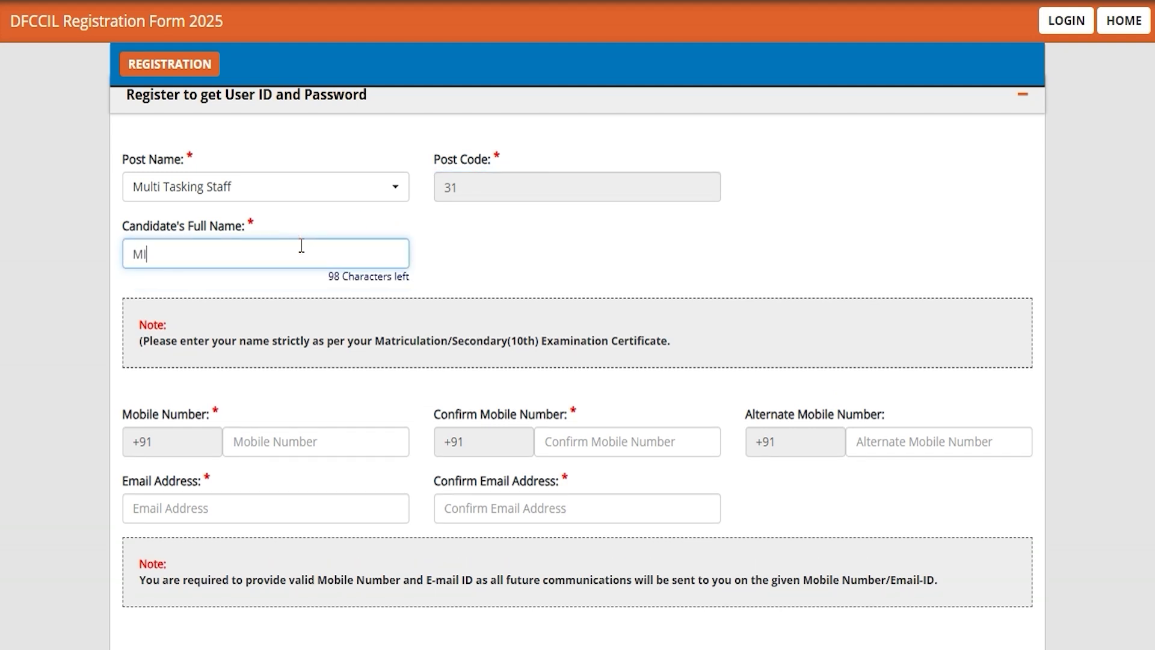
pyautogui.write('AMIT')
# Step: Review the mobile number and email address fields, highlighting the confirm mobile, alternate mobile, email and confirm email labels
pyautogui.click(304, 413)
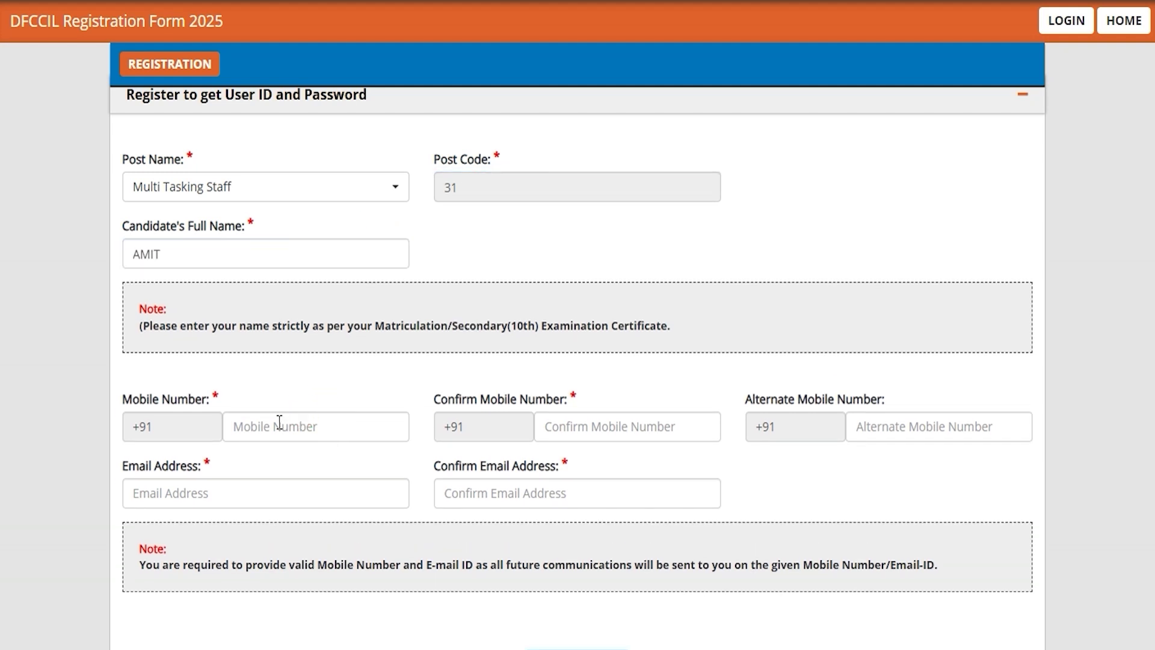
pyautogui.moveTo(480, 400); pyautogui.dragTo(534, 401)
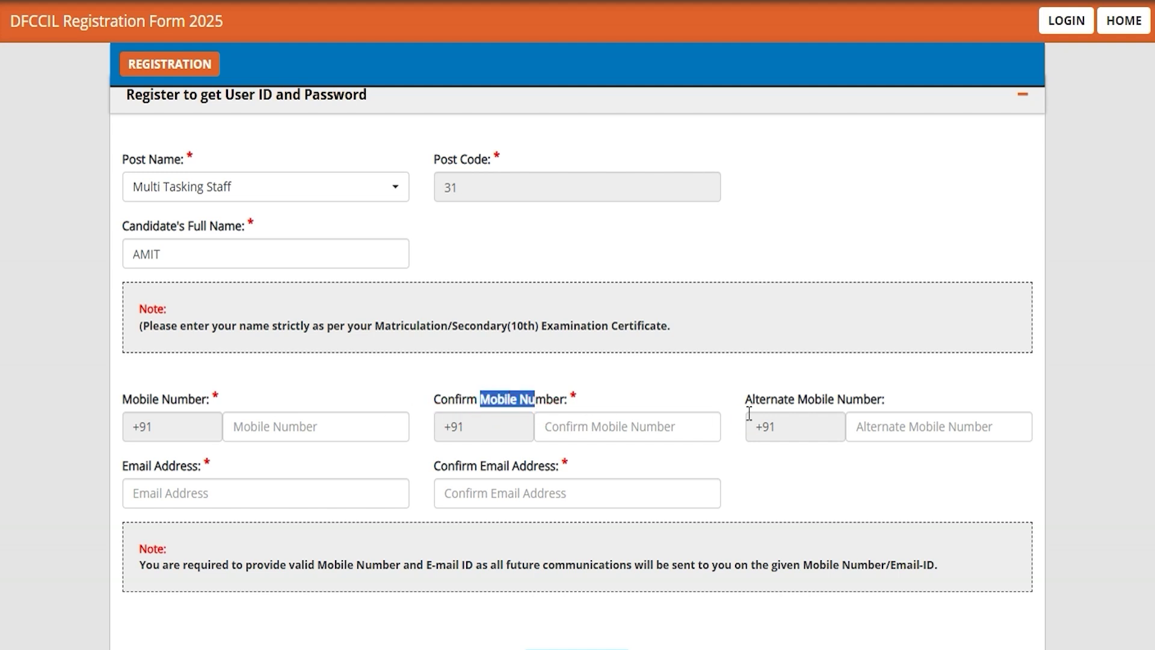
pyautogui.moveTo(759, 399); pyautogui.dragTo(876, 423)
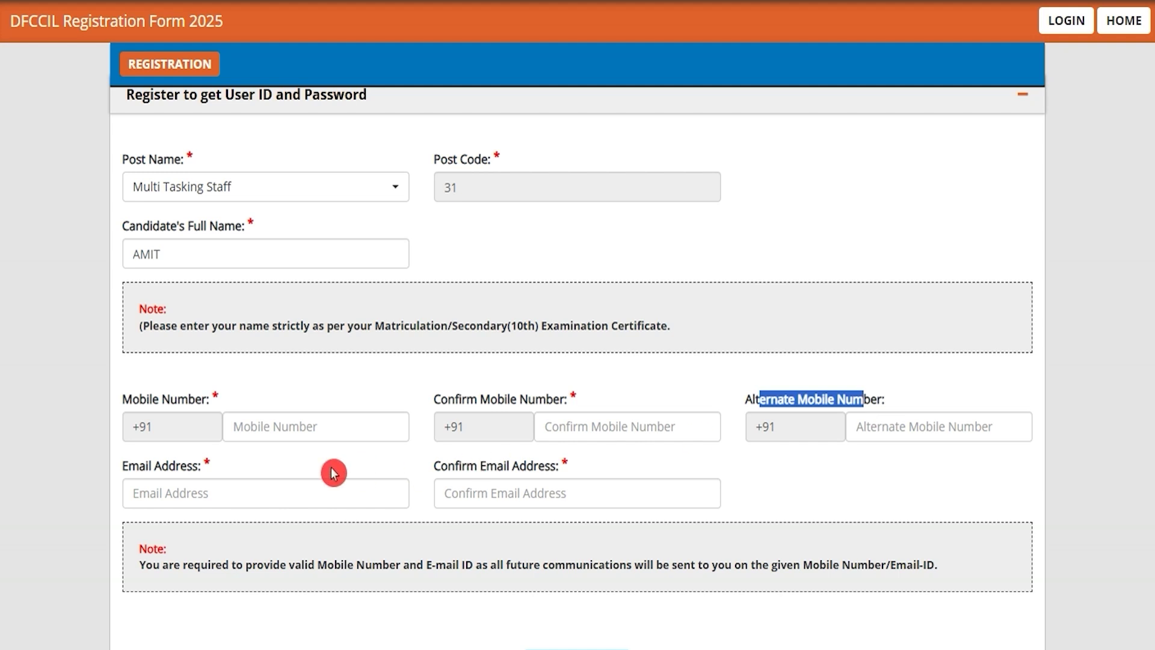
pyautogui.moveTo(141, 466); pyautogui.dragTo(191, 479)
pyautogui.moveTo(454, 470); pyautogui.dragTo(526, 473)
# Step: Generate the OTP for the registration and validate the verification code in the Enter OTP field
pyautogui.scroll(-3, 513, 500)
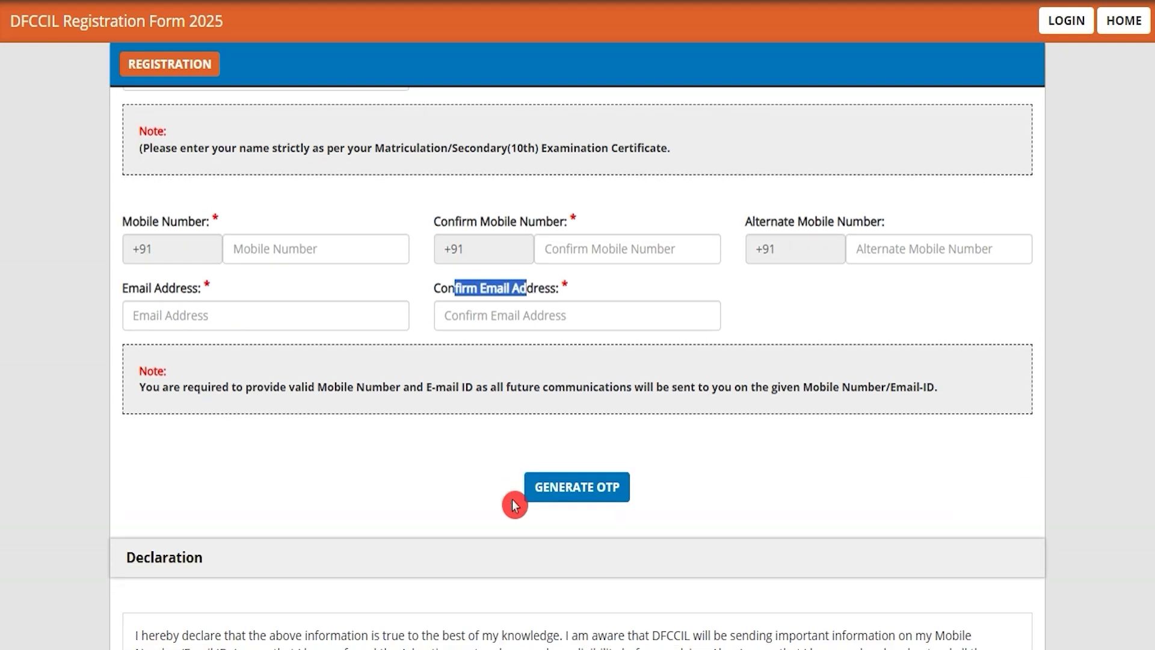
pyautogui.click(566, 495)
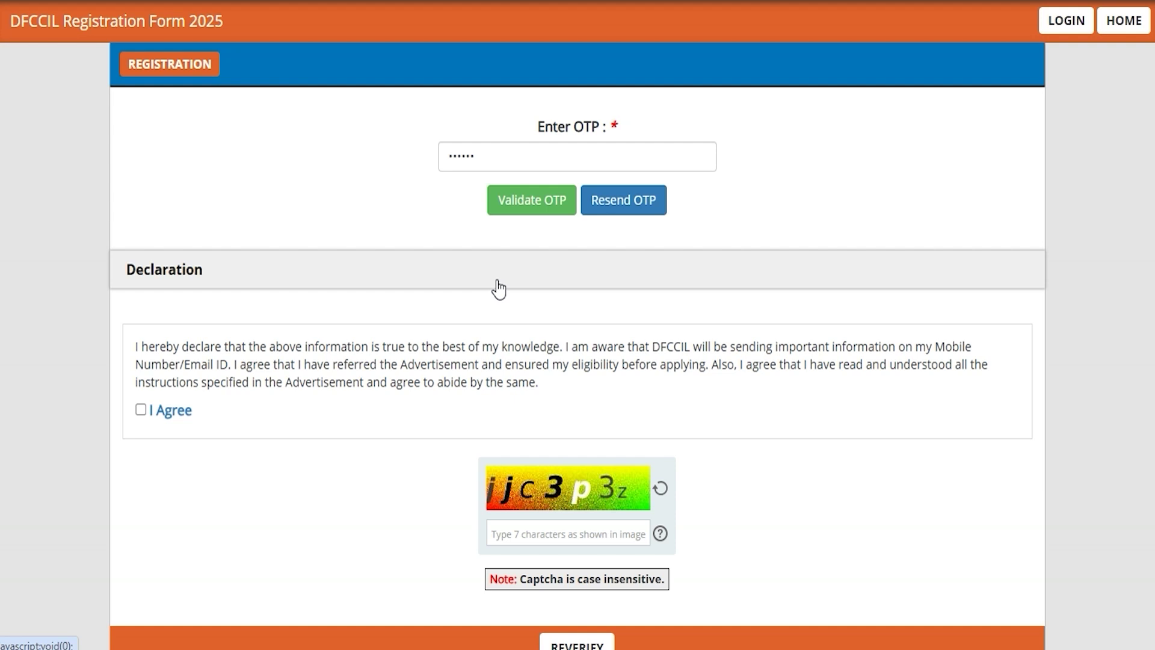
pyautogui.click(500, 158)
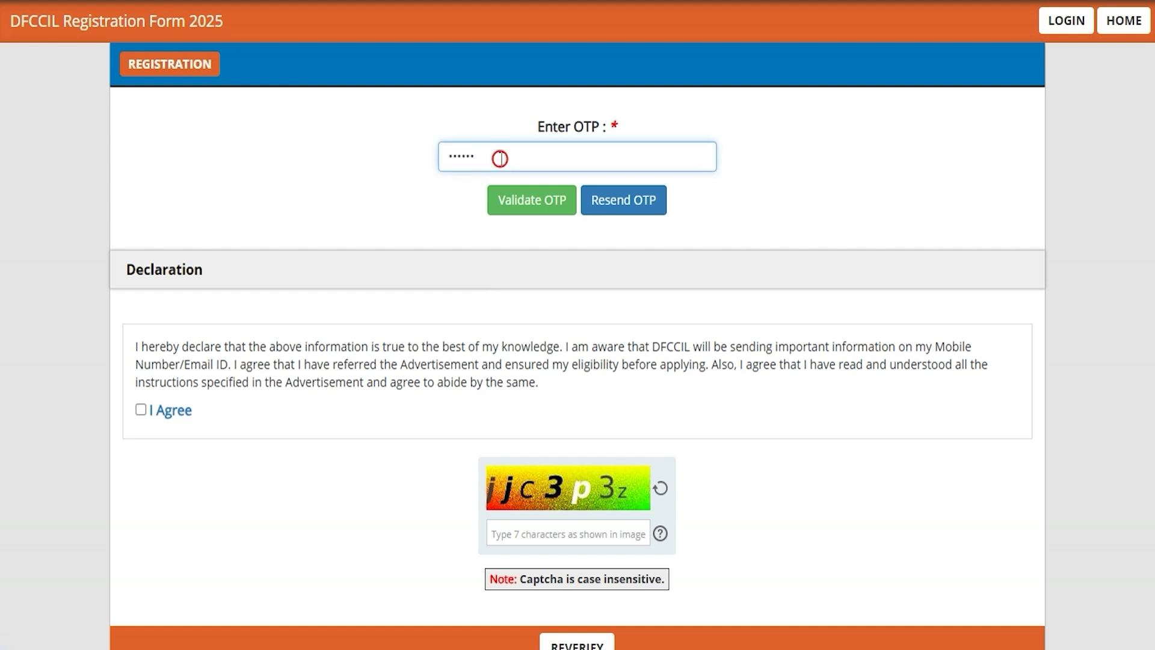
pyautogui.click(521, 208)
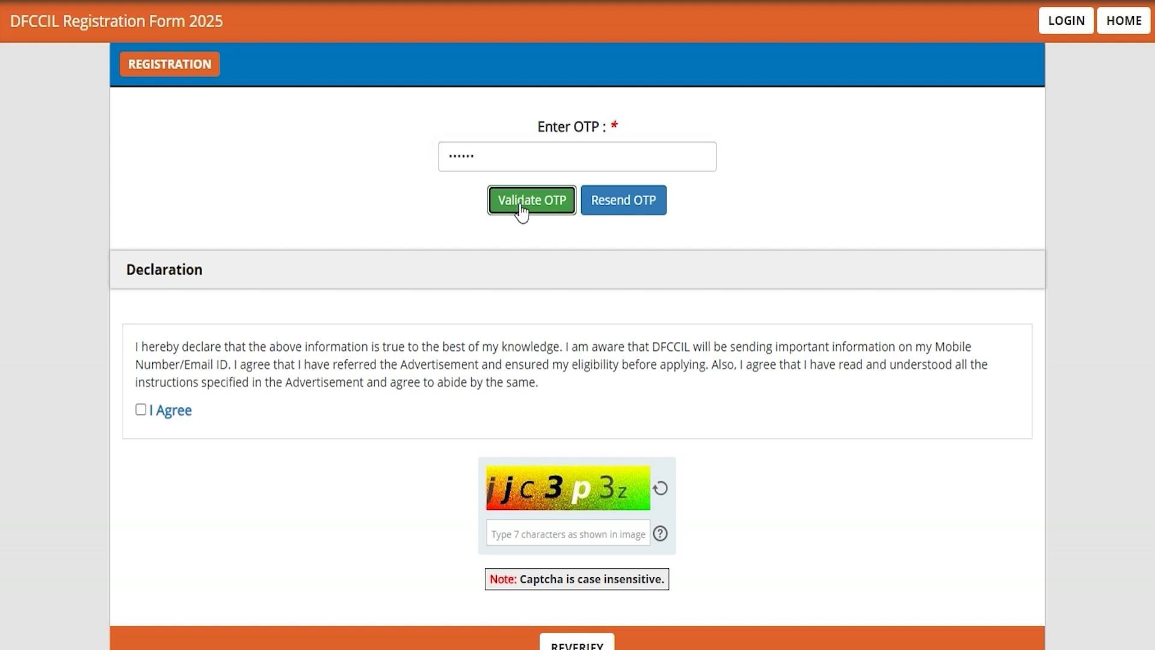
# Step: Agree to the declaration and submit the registration with the captcha completed and the entered details reverified
pyautogui.click(142, 409)
pyautogui.click(708, 570)
pyautogui.scroll(-1, 728, 554)
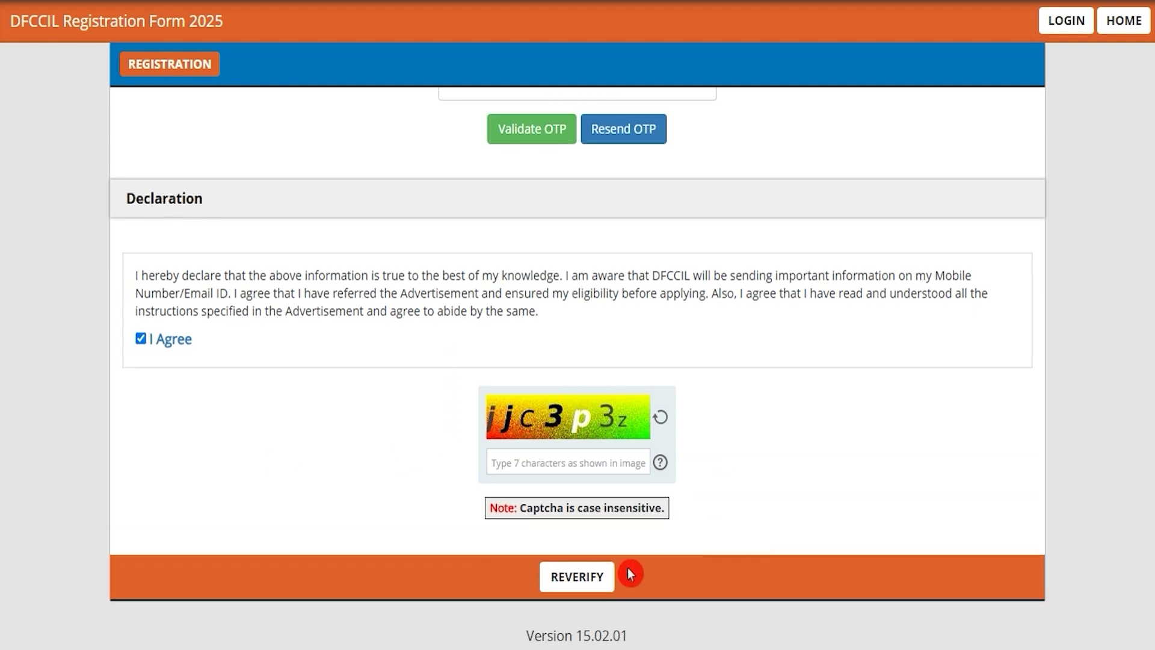
pyautogui.click(768, 392)
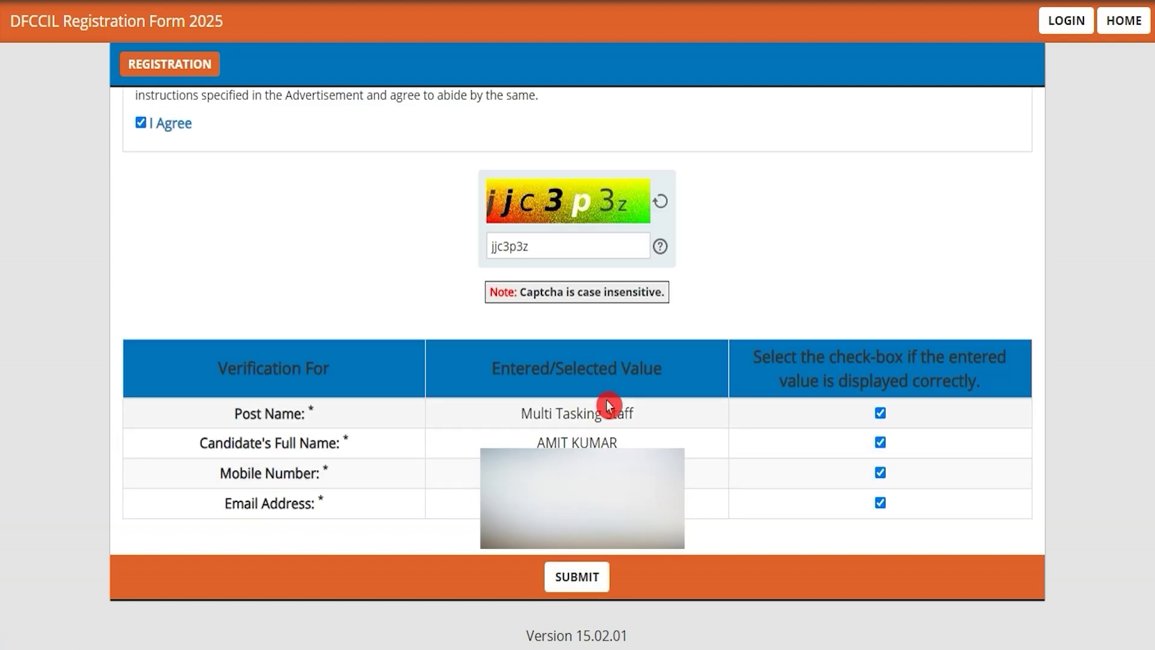
pyautogui.click(586, 582)
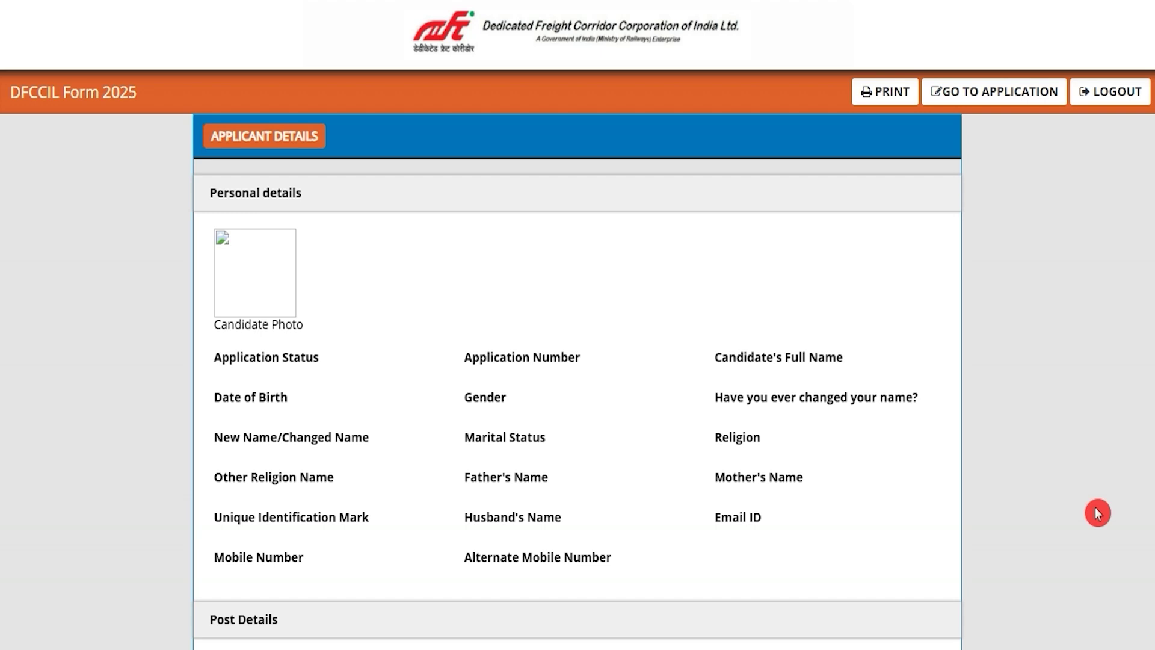
# Step: Log in with the registered user ID, account password and captcha, and open the application form for filling
pyautogui.click(997, 95)
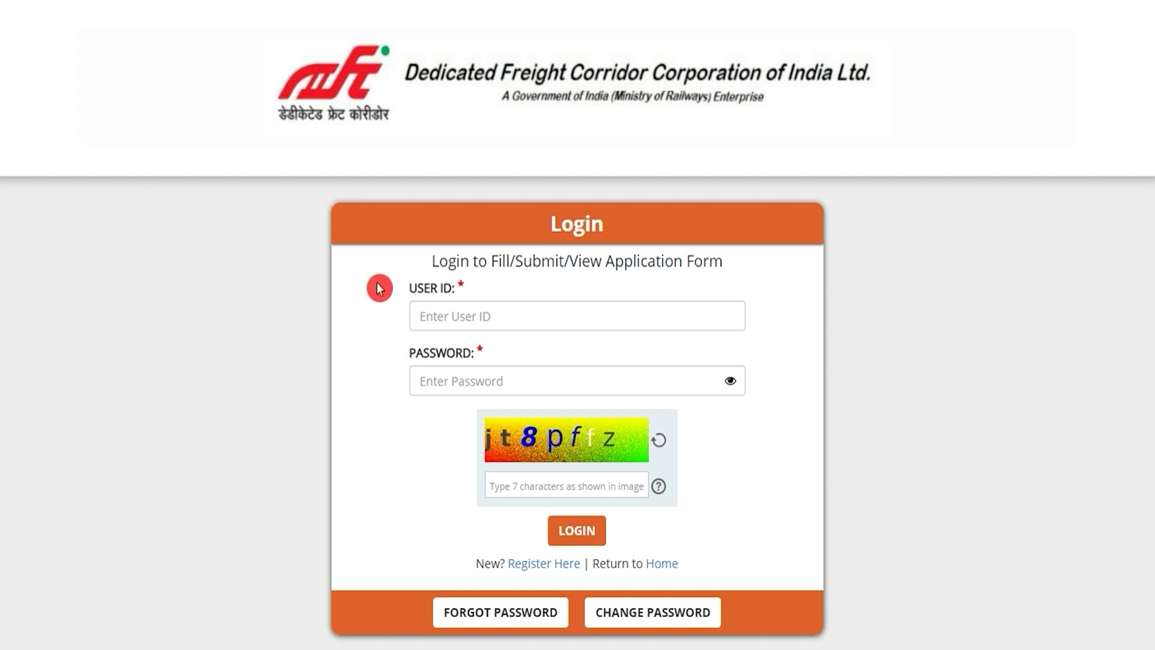
pyautogui.scroll(-1, 580, 322)
pyautogui.click(559, 290)
pyautogui.click(464, 360)
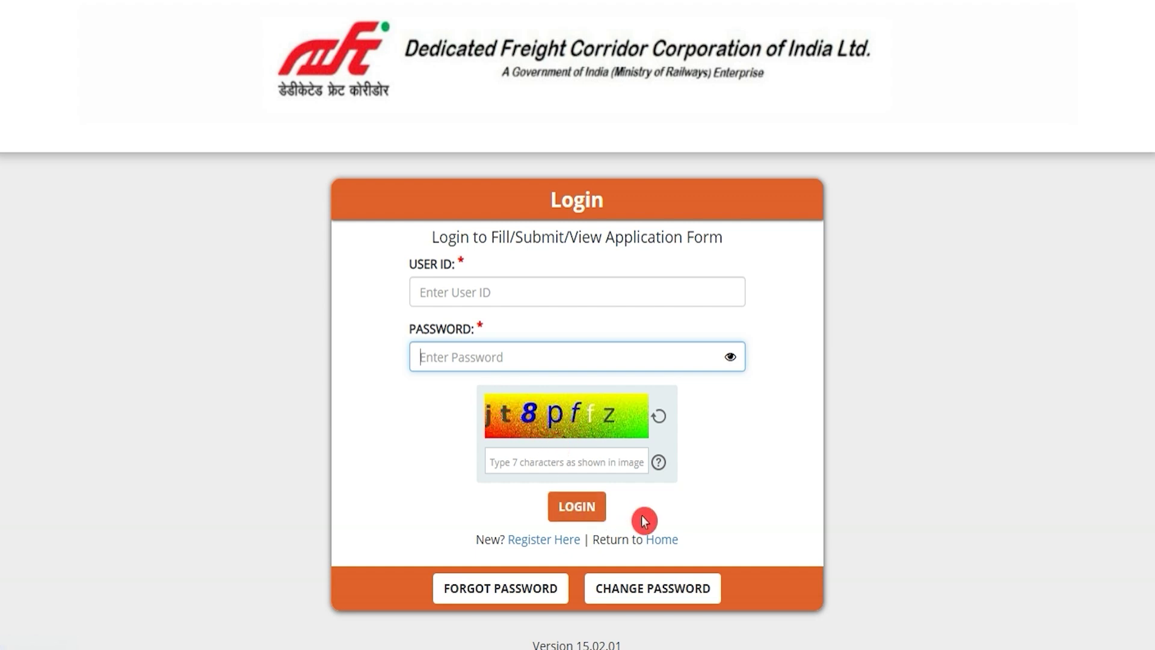
pyautogui.click(602, 516)
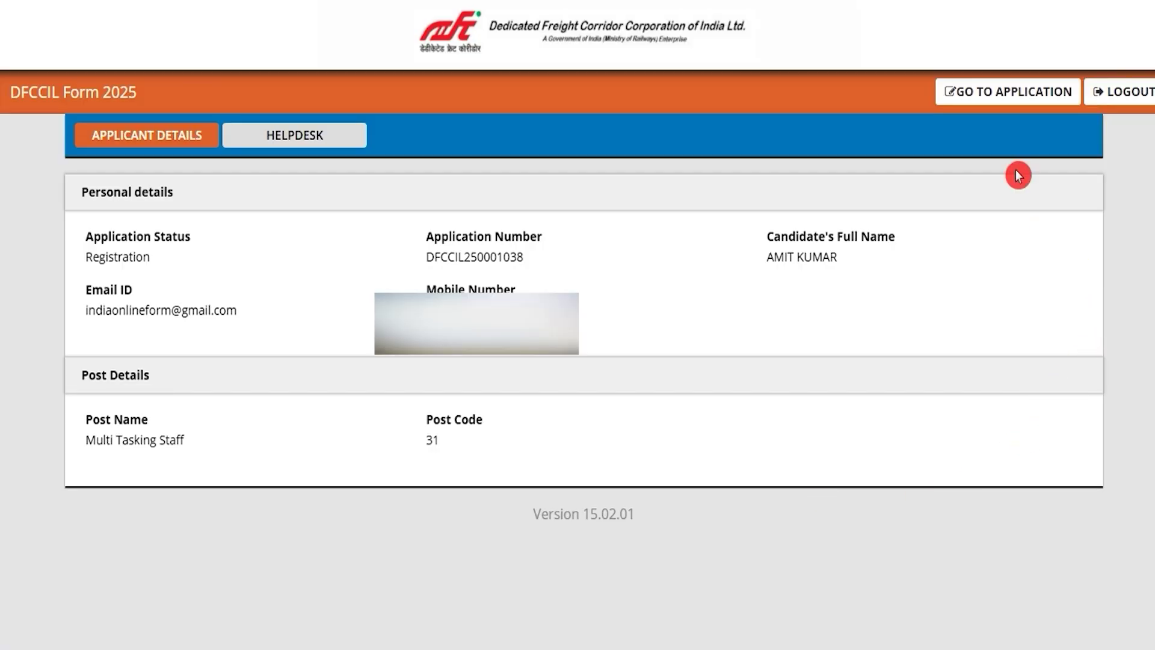
pyautogui.click(990, 93)
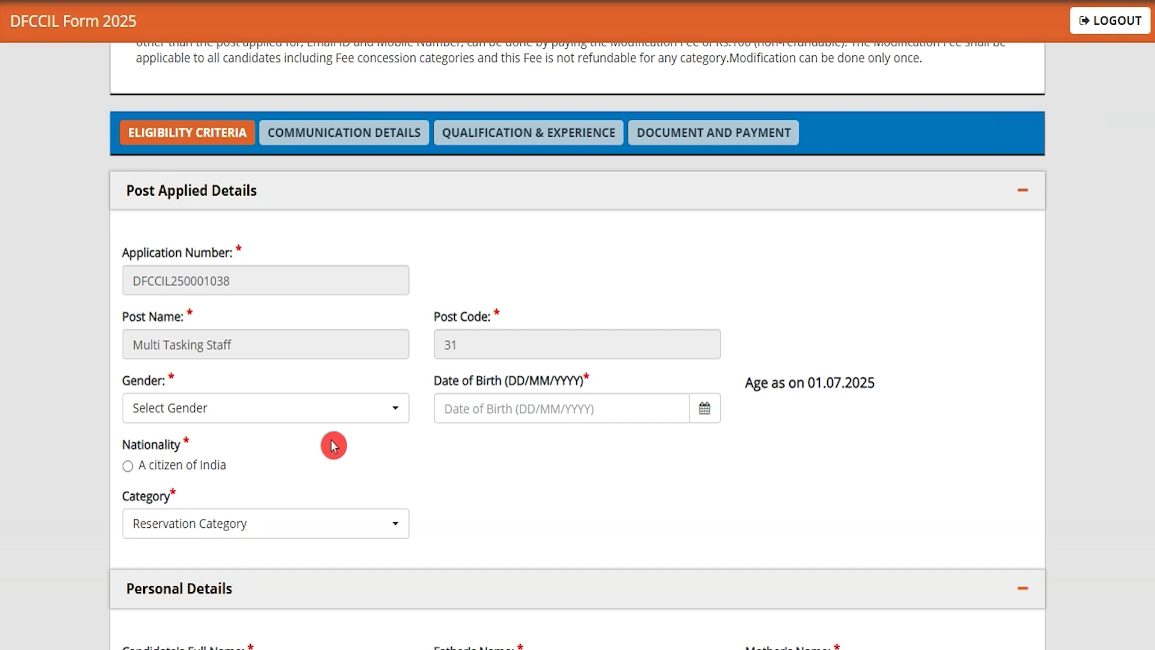
# Step: In Post Applied Details, set gender to Male, nationality to A citizen of India and category to Scheduled Caste (SC)
pyautogui.click(315, 414)
pyautogui.click(155, 499)
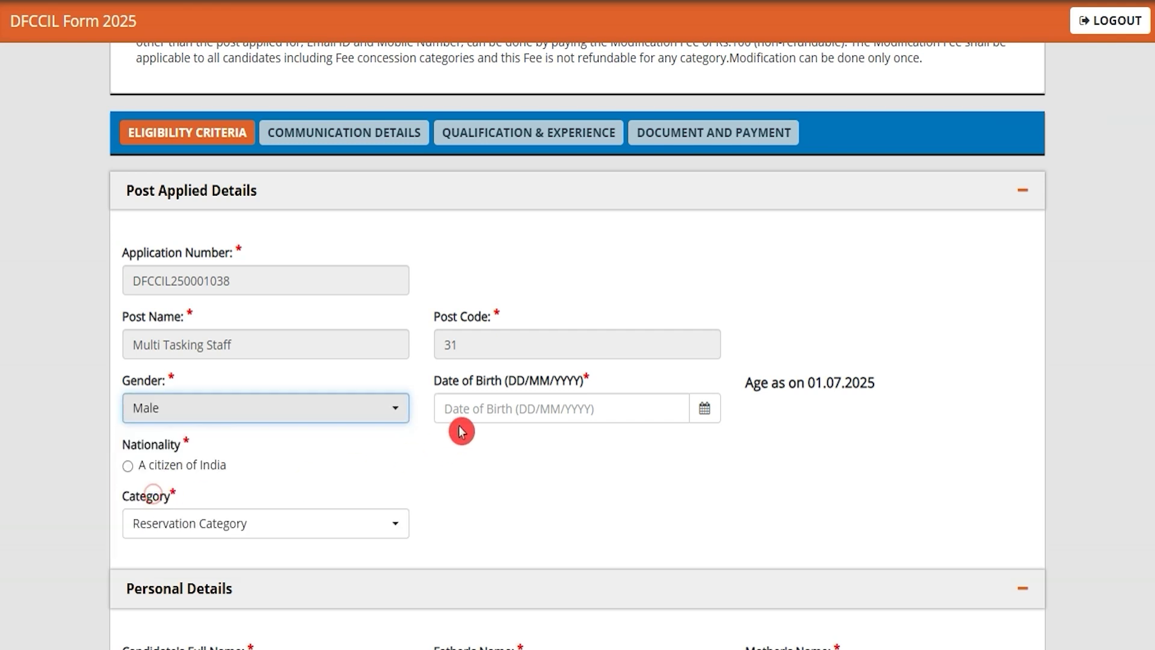
pyautogui.click(704, 411)
pyautogui.click(517, 471)
pyautogui.click(126, 469)
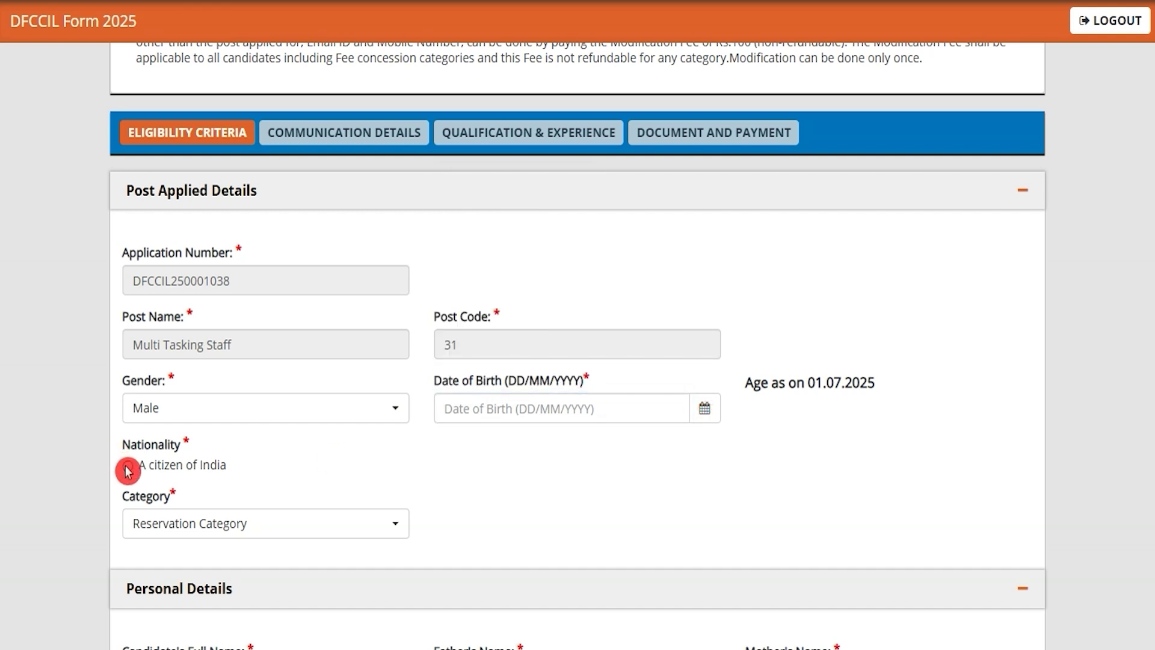
pyautogui.click(177, 533)
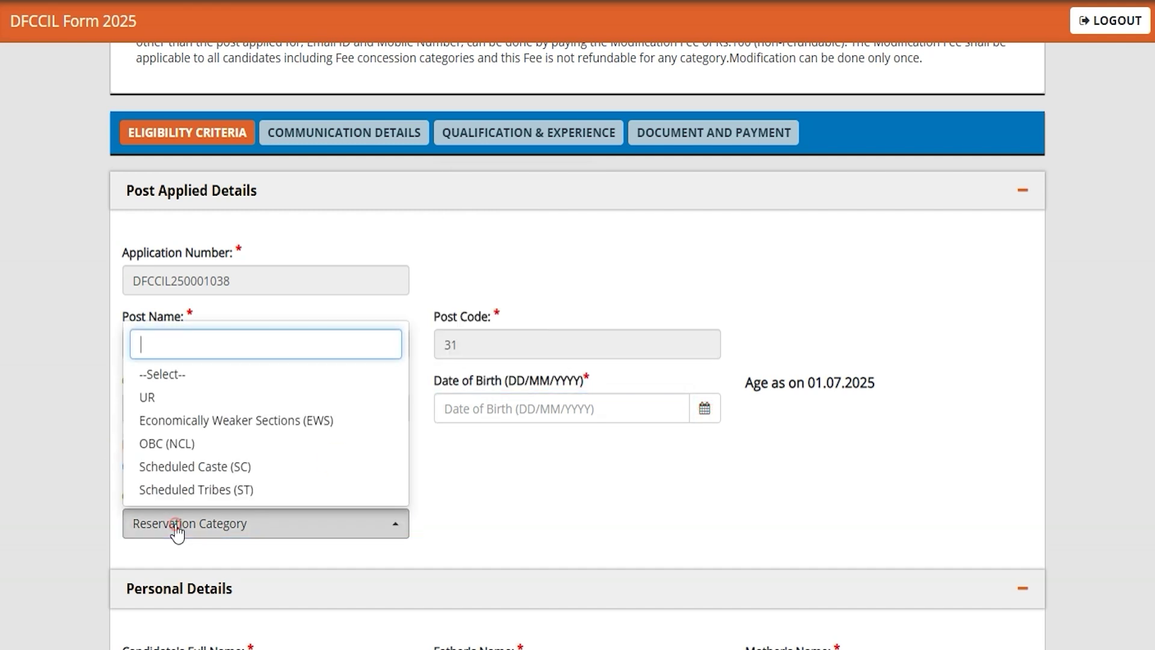
pyautogui.click(193, 471)
pyautogui.click(446, 511)
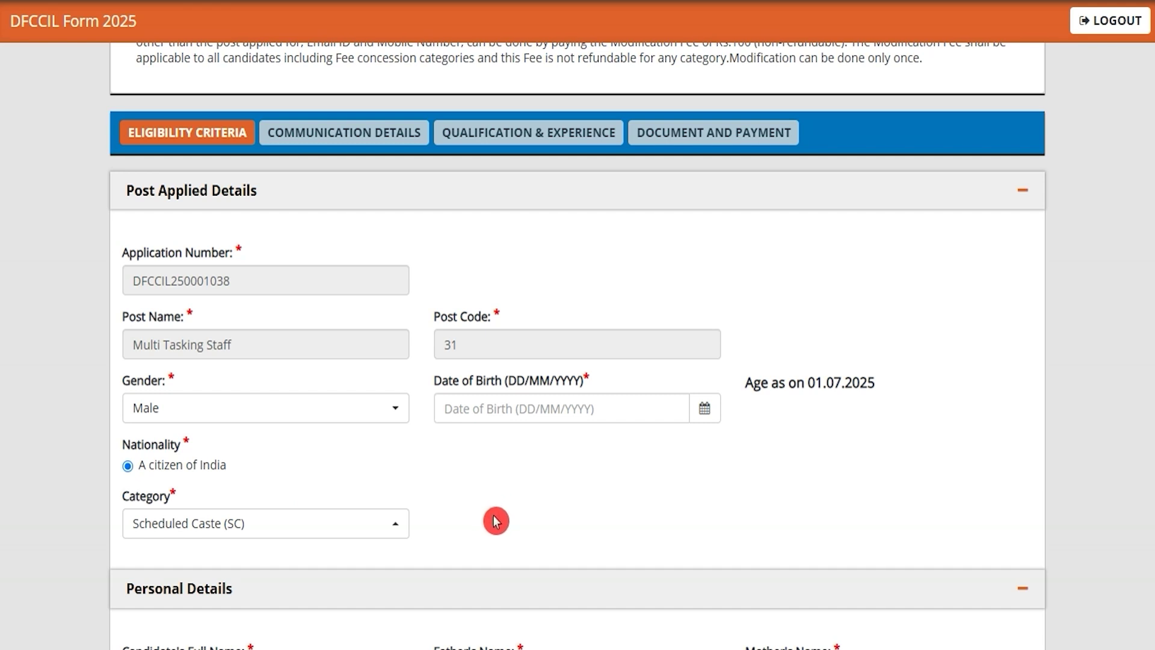
# Step: Enter the father's name and the mother's name in Personal Details
pyautogui.scroll(-5, 496, 522)
pyautogui.click(454, 324)
pyautogui.write('R')
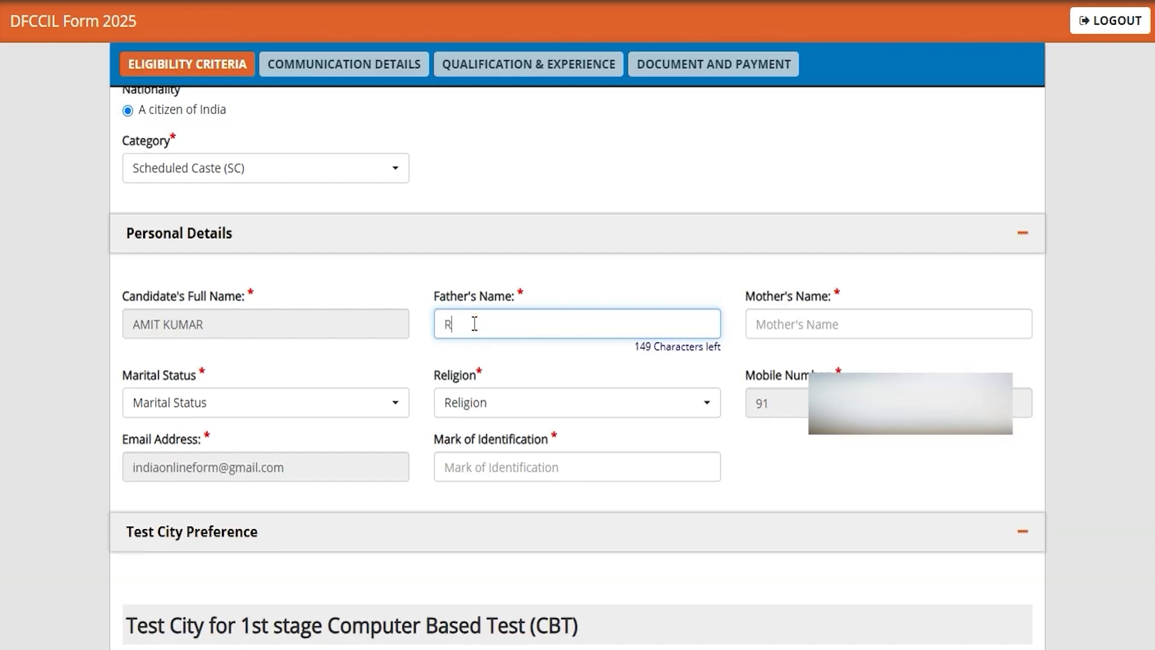
pyautogui.write('AKESH')
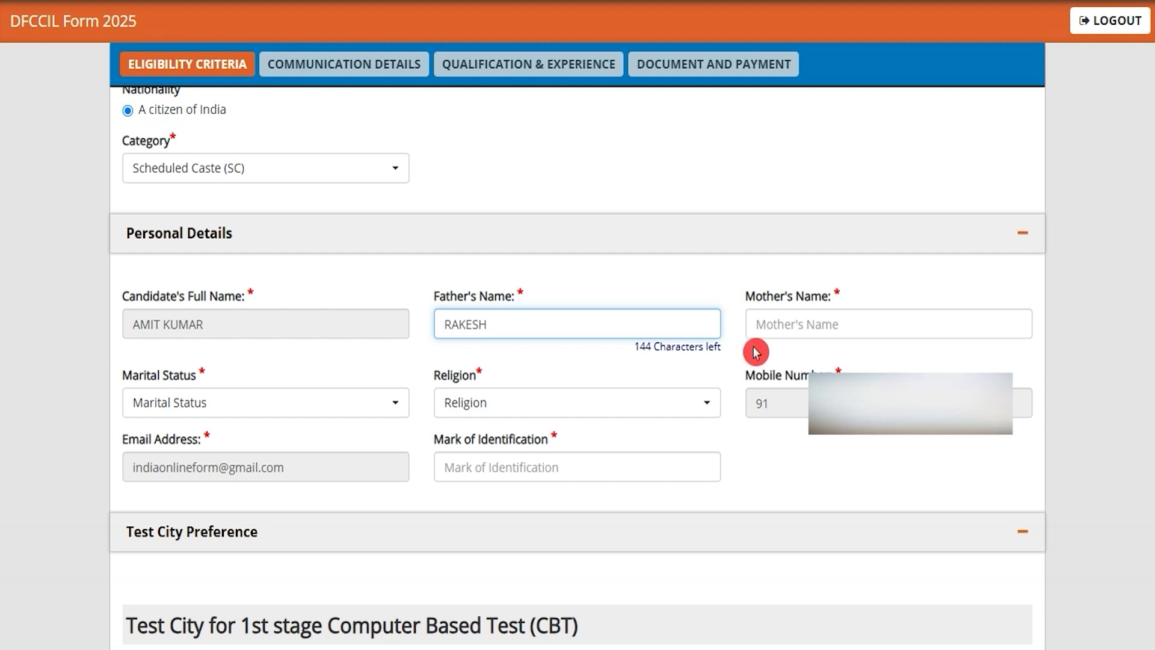
pyautogui.click(801, 325)
pyautogui.write('REENA')
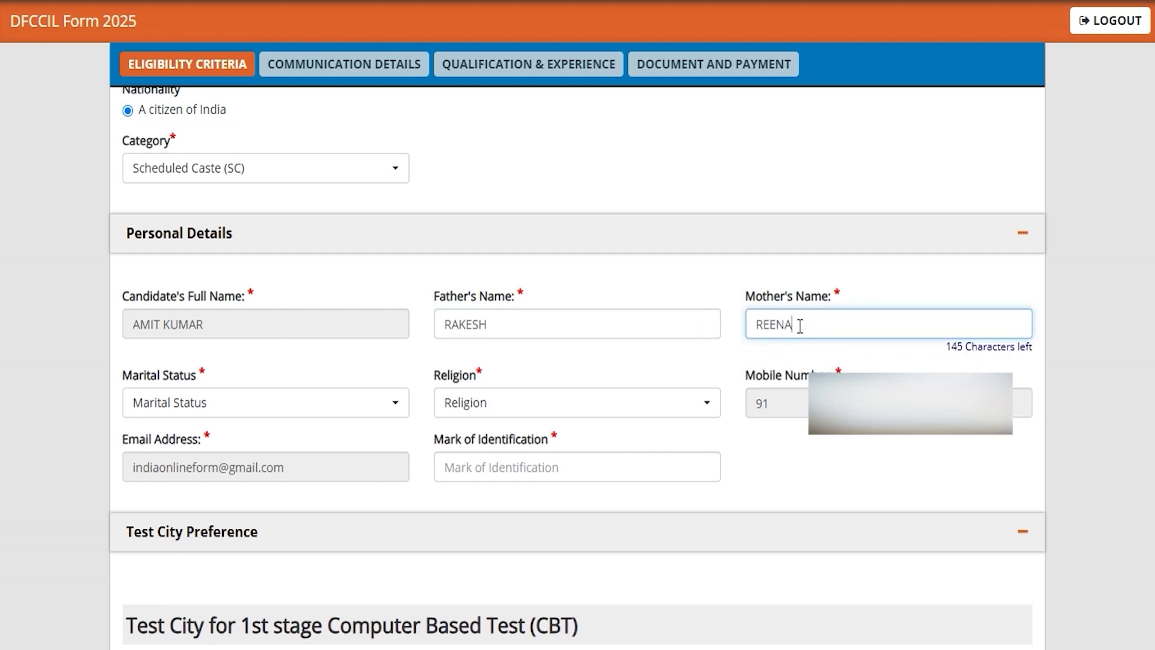
# Step: Set marital status to Unmarried and religion to Sikhism, and enter Neck as the mark of identification
pyautogui.click(330, 404)
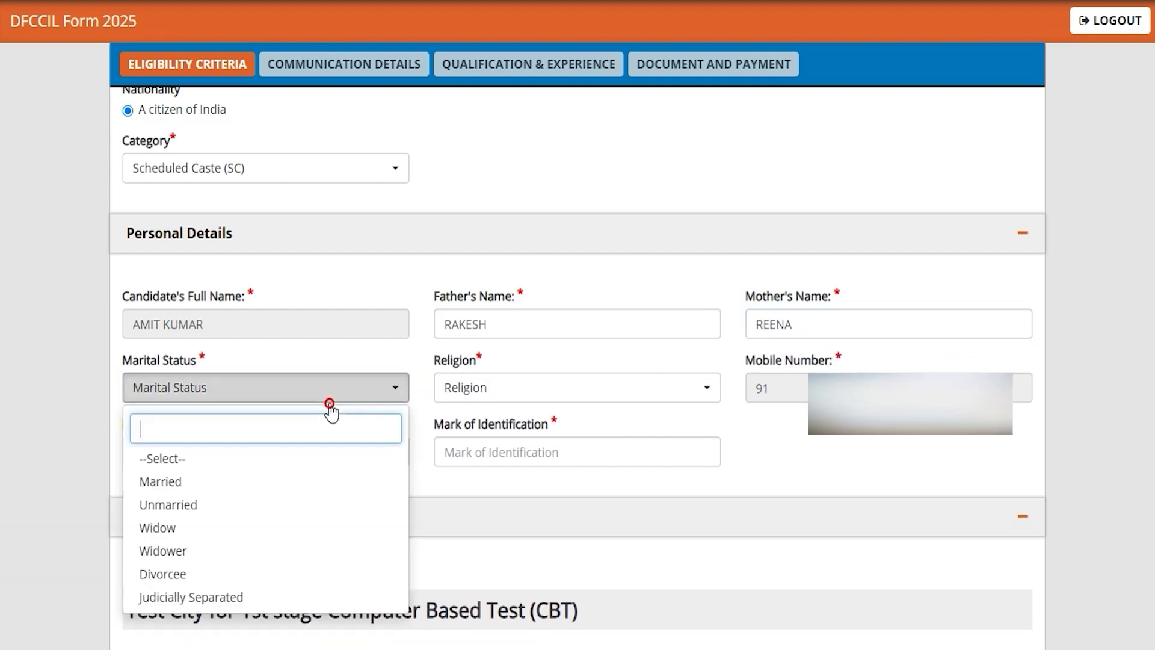
pyautogui.click(174, 506)
pyautogui.click(554, 392)
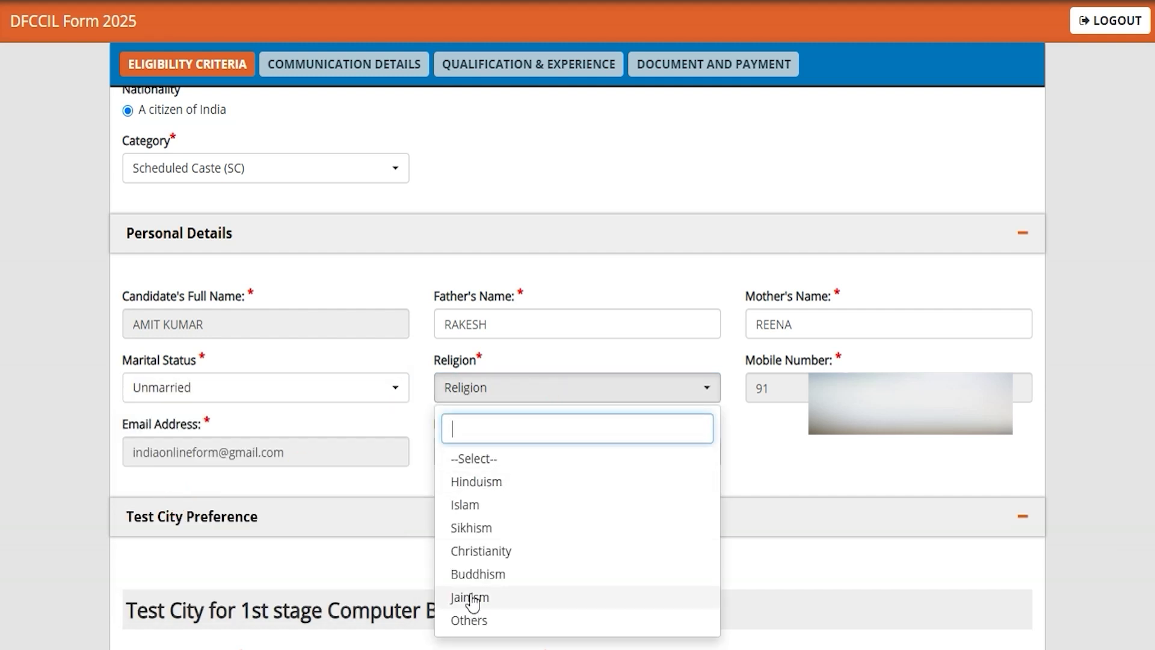
pyautogui.click(478, 528)
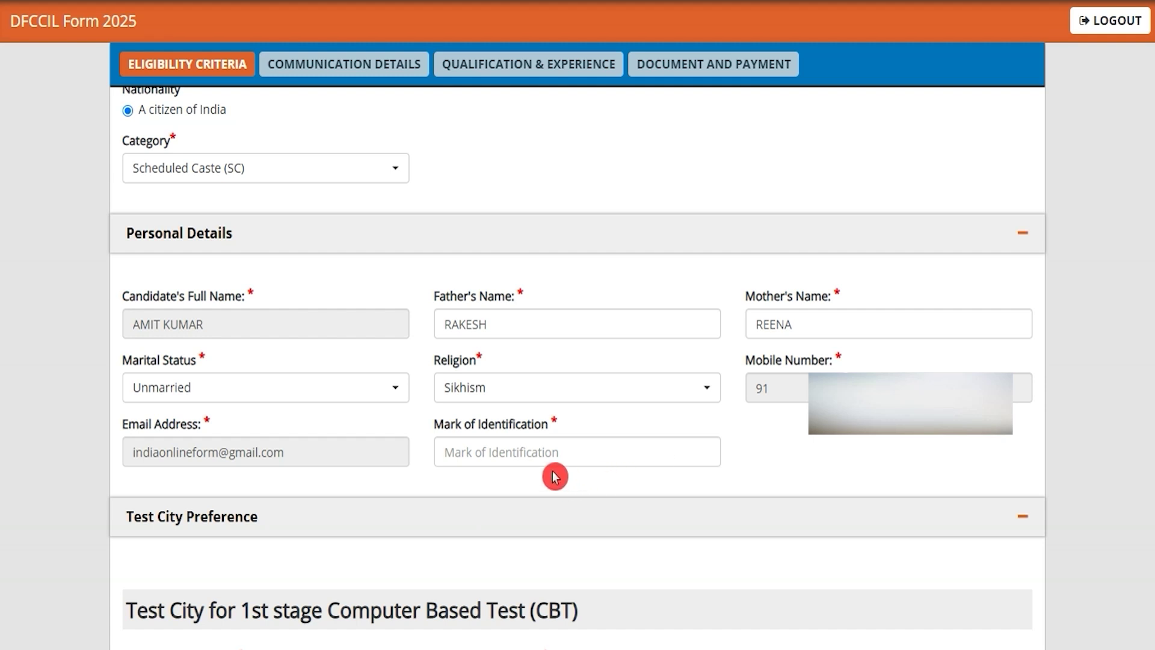
pyautogui.click(520, 456)
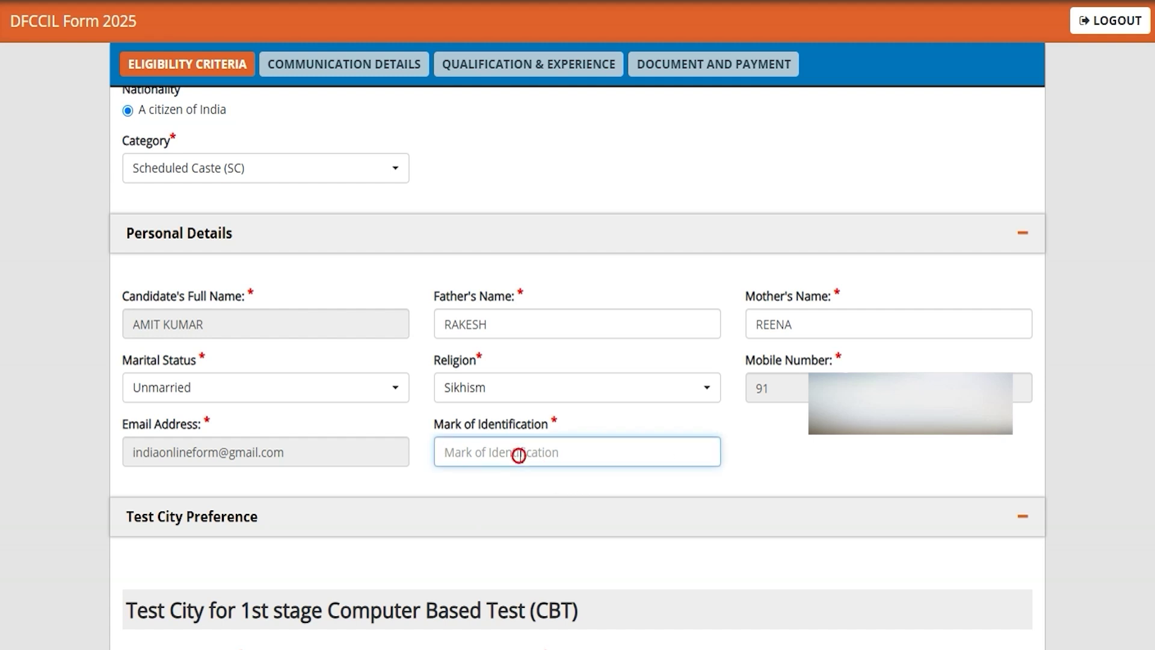
pyautogui.write('Neck')
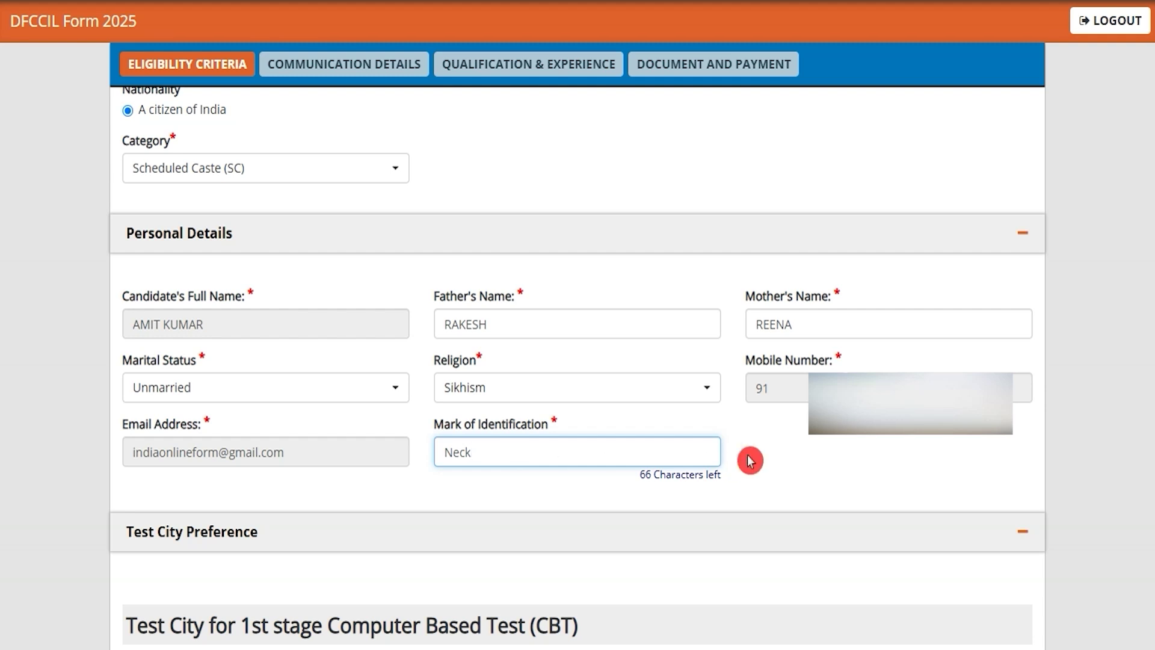
pyautogui.click(776, 459)
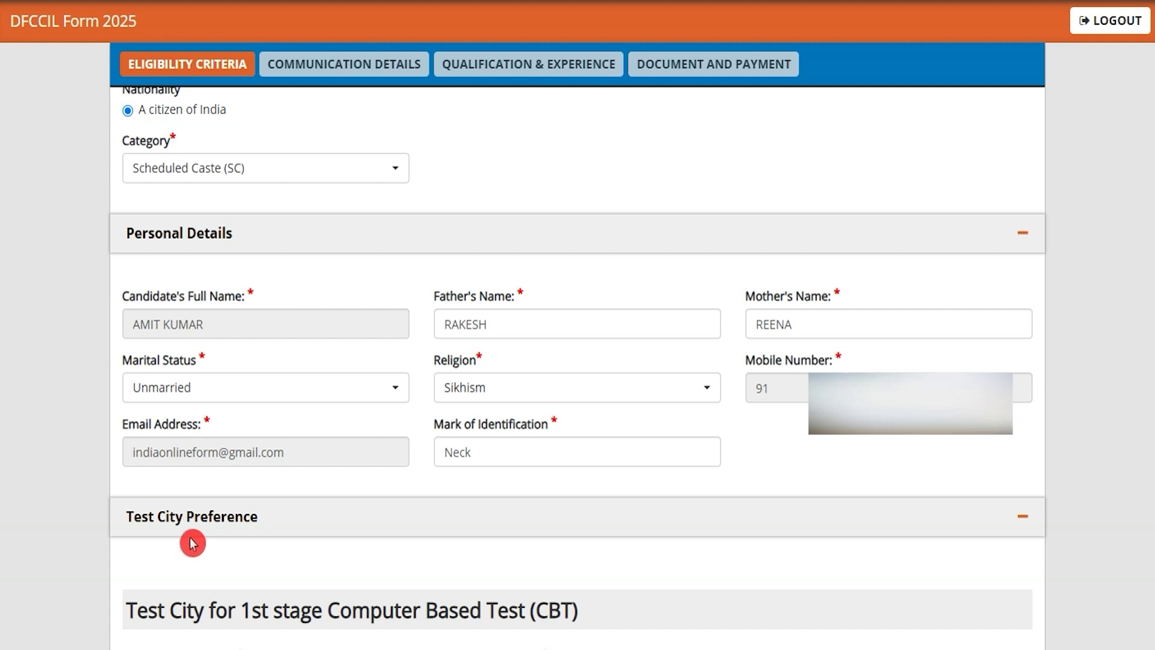
pyautogui.click(209, 525)
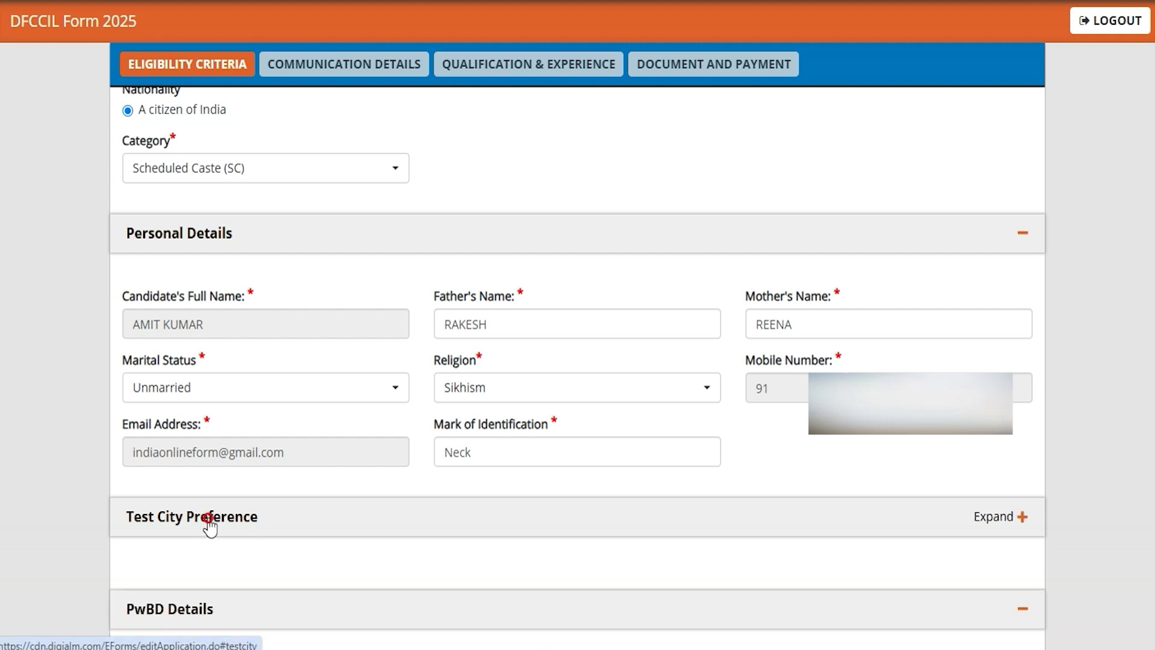
pyautogui.click(207, 524)
pyautogui.click(280, 566)
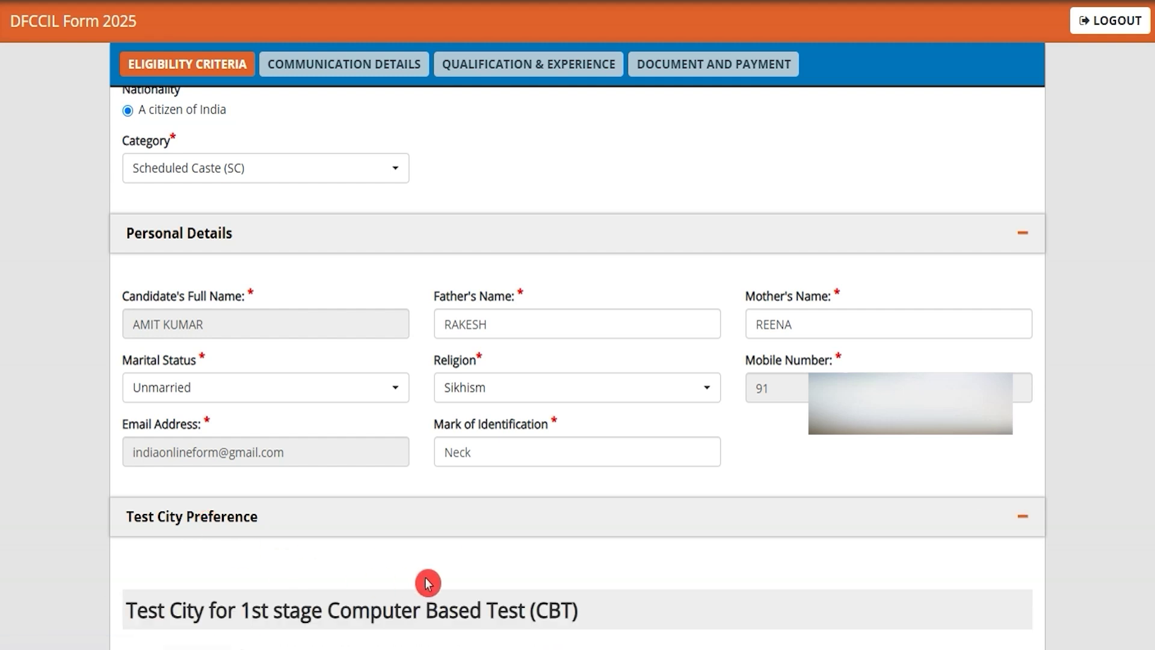
# Step: Set the first preference for the 1st stage CBT to Uttar Pradesh as state and Lucknow as city
pyautogui.scroll(-6, 428, 582)
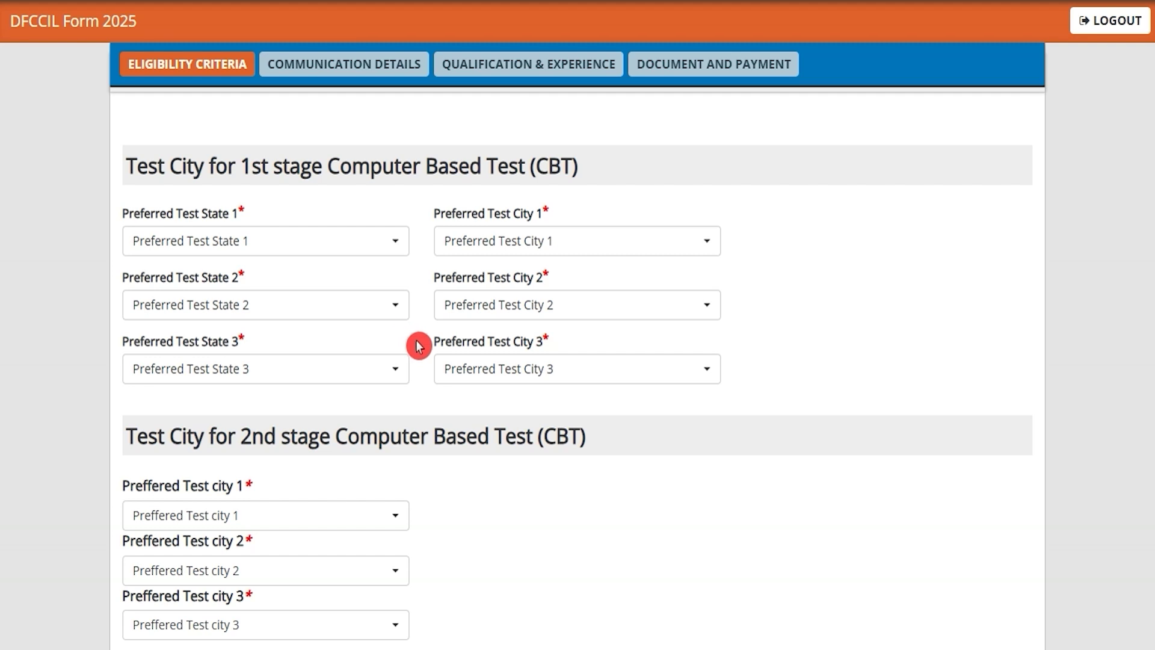
pyautogui.click(393, 243)
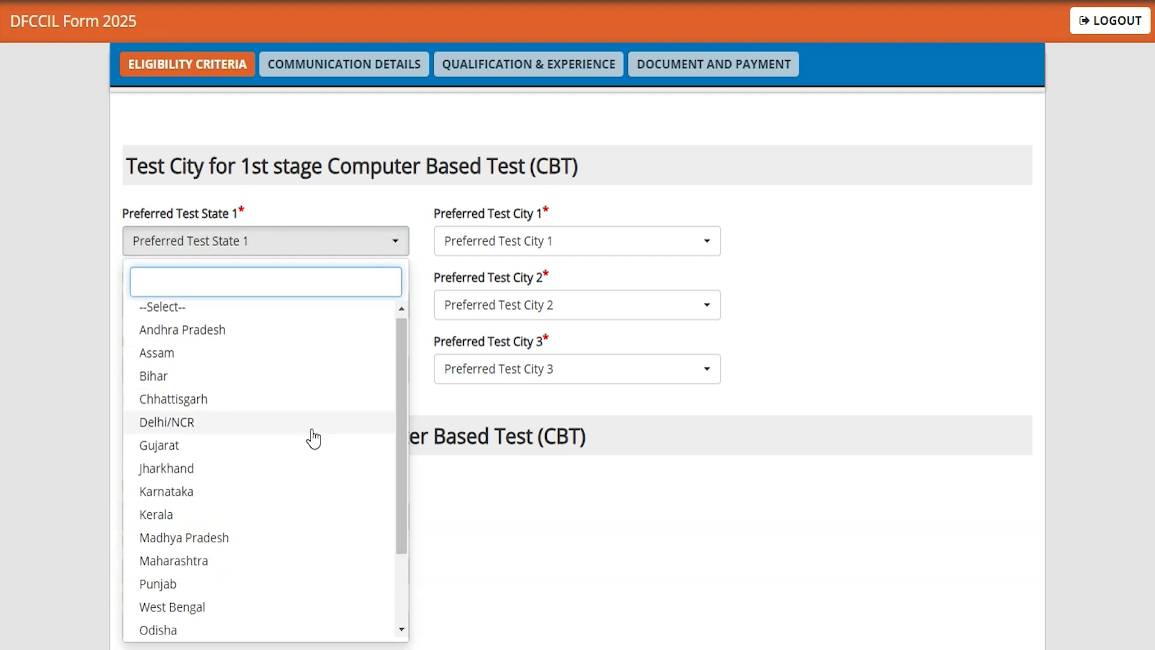
pyautogui.scroll(-2, 311, 438)
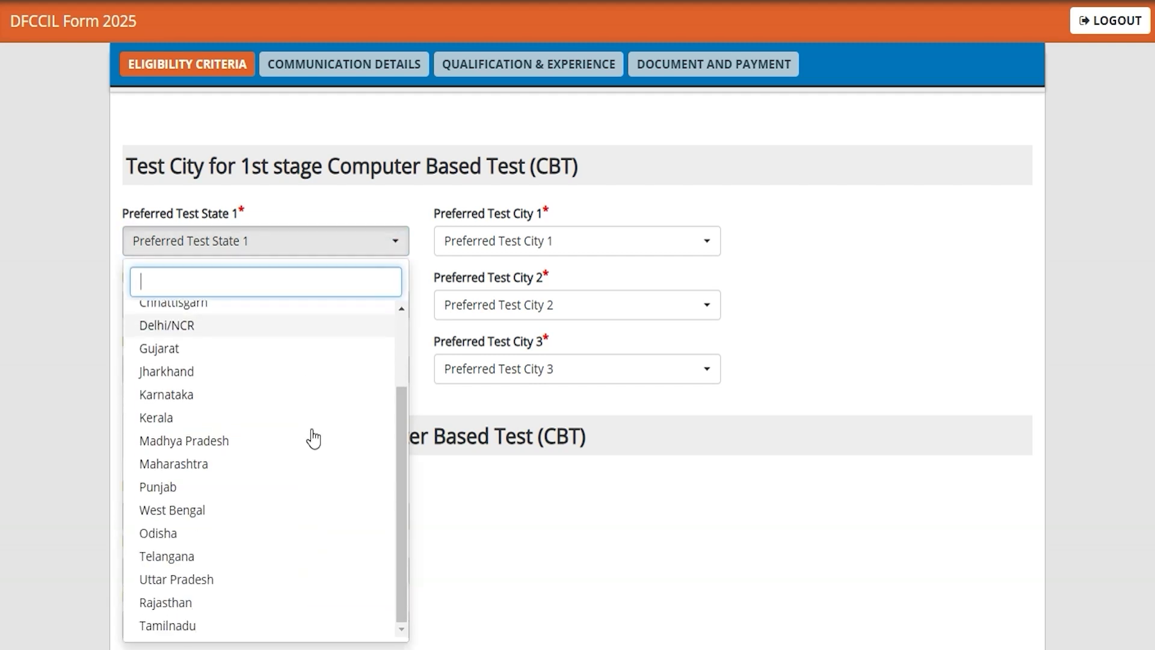
pyautogui.click(208, 587)
pyautogui.click(522, 239)
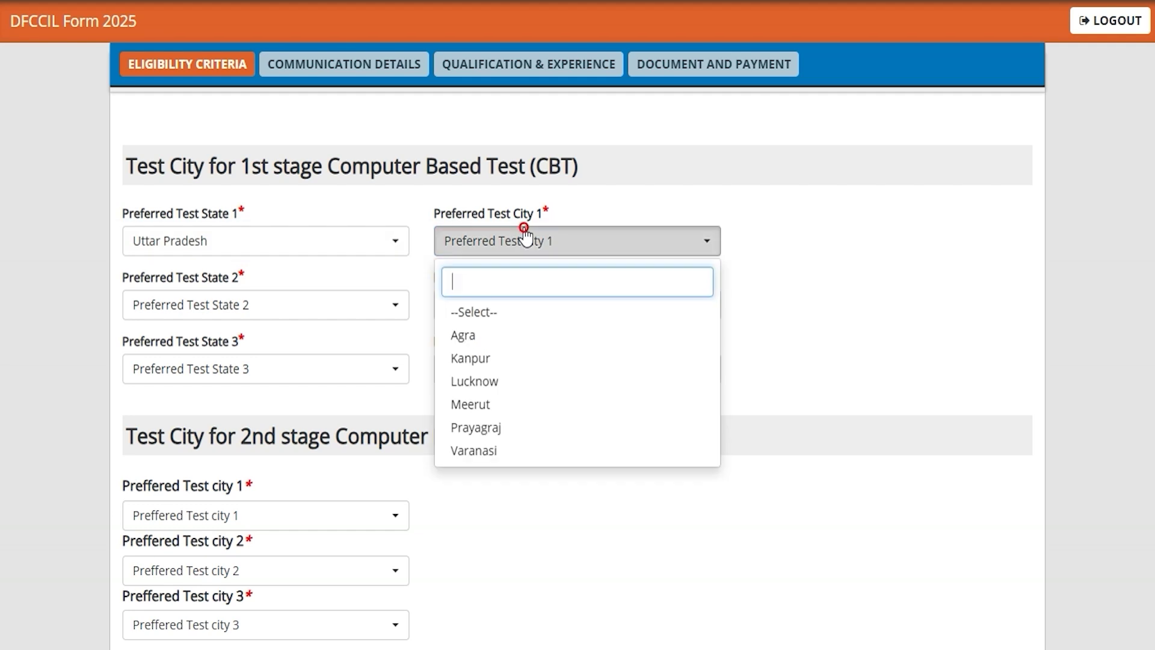
pyautogui.click(474, 380)
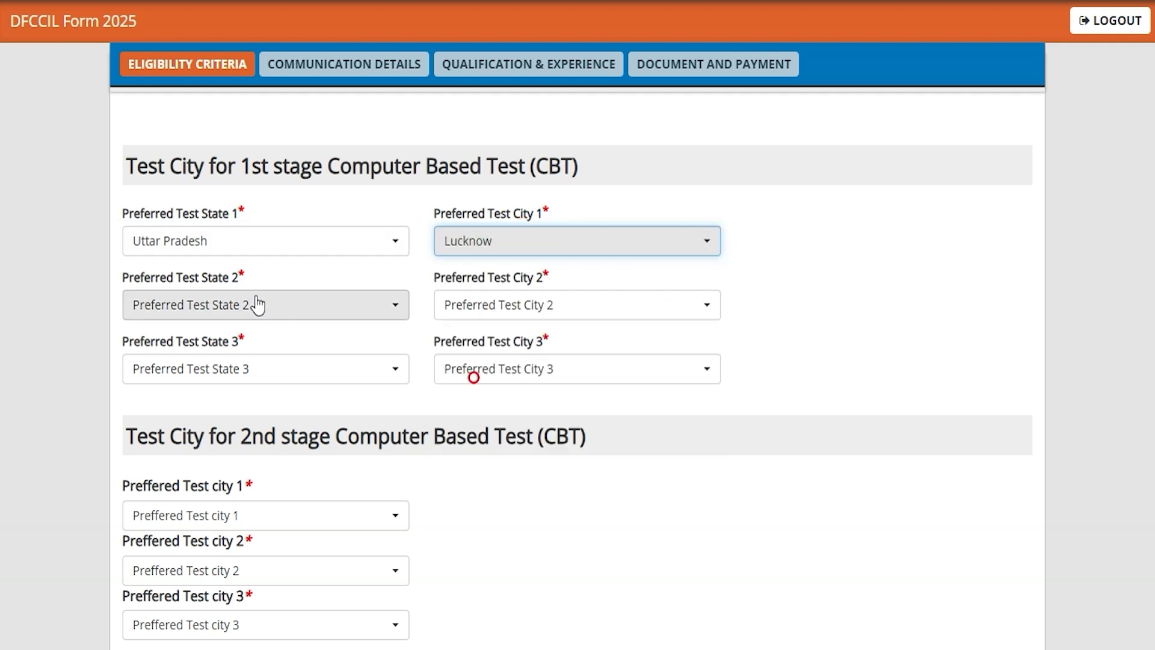
# Step: Set the second 1st stage CBT preference to Chhattisgarh with Raipur and the third to Punjab with Mohali
pyautogui.click(252, 304)
pyautogui.click(219, 468)
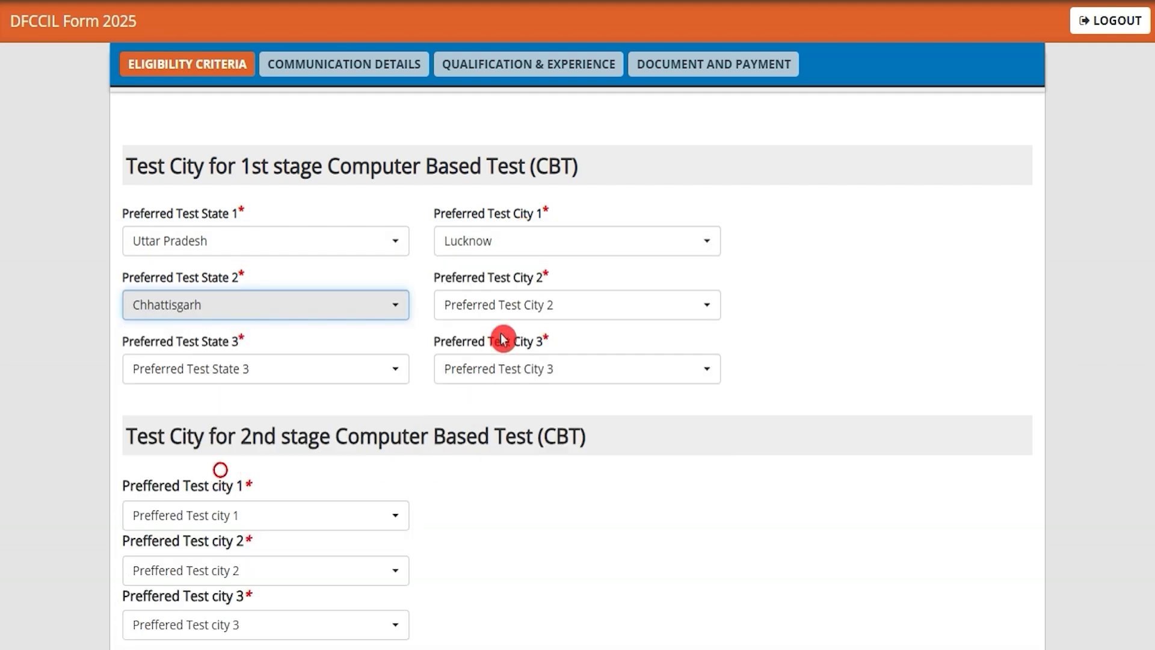
pyautogui.click(523, 309)
pyautogui.click(487, 398)
pyautogui.click(265, 369)
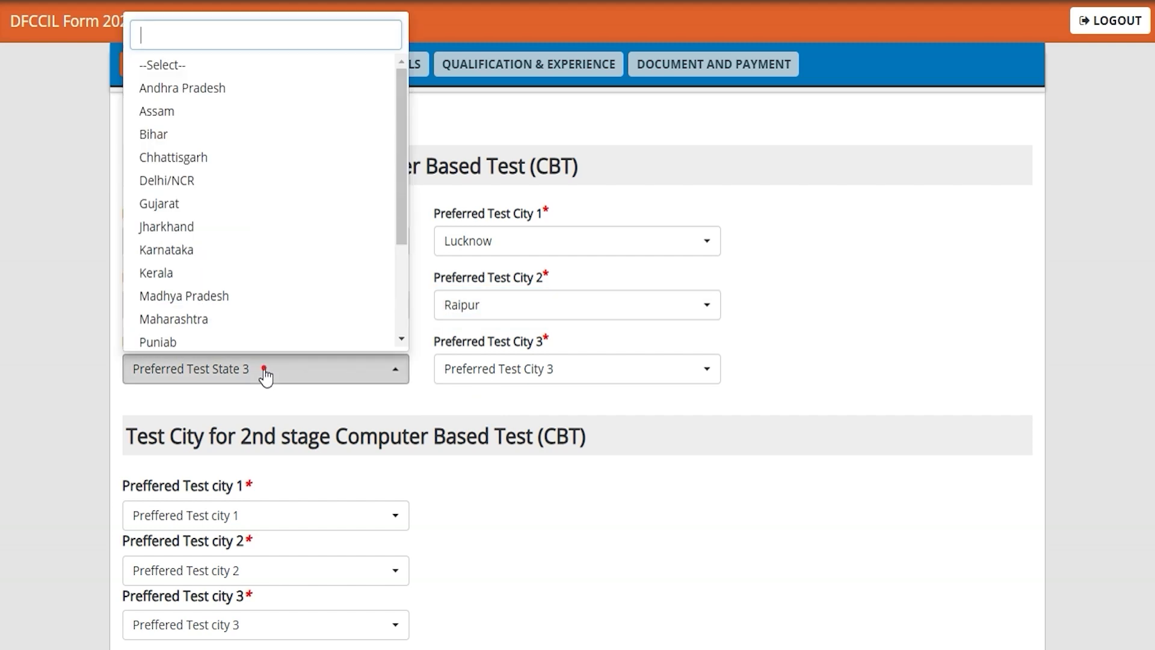
pyautogui.click(307, 342)
pyautogui.click(488, 369)
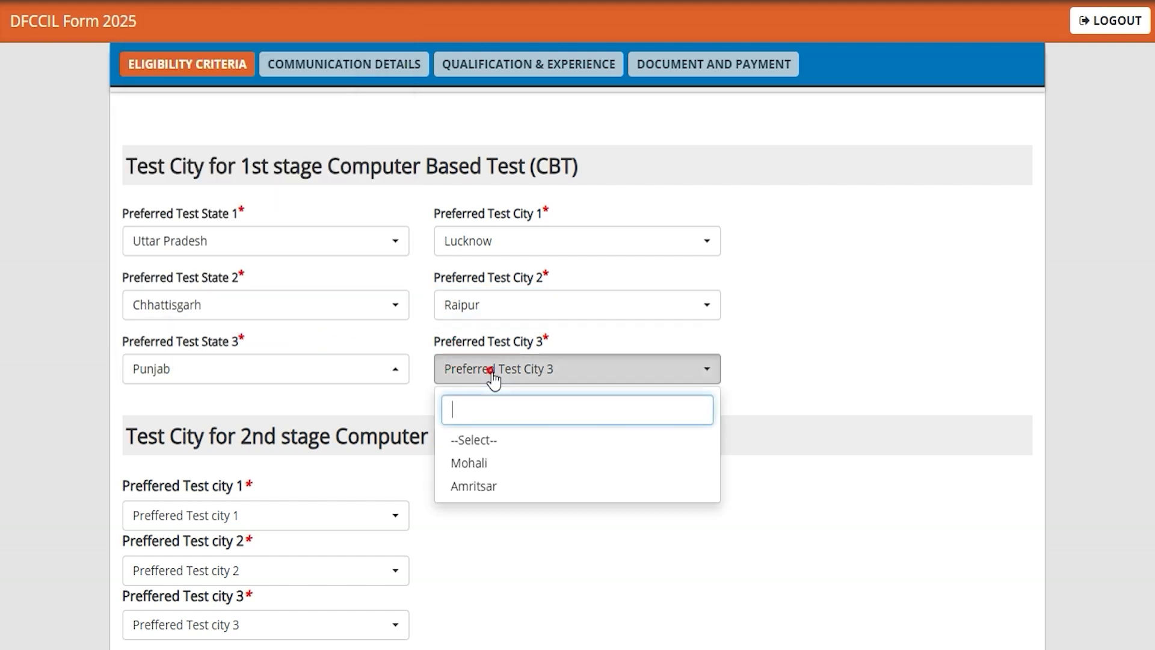
pyautogui.click(472, 463)
# Step: Set the 2nd stage CBT preferred test cities to Mumbai, Delhi/NCR and Chennai, in that order
pyautogui.scroll(-4, 542, 498)
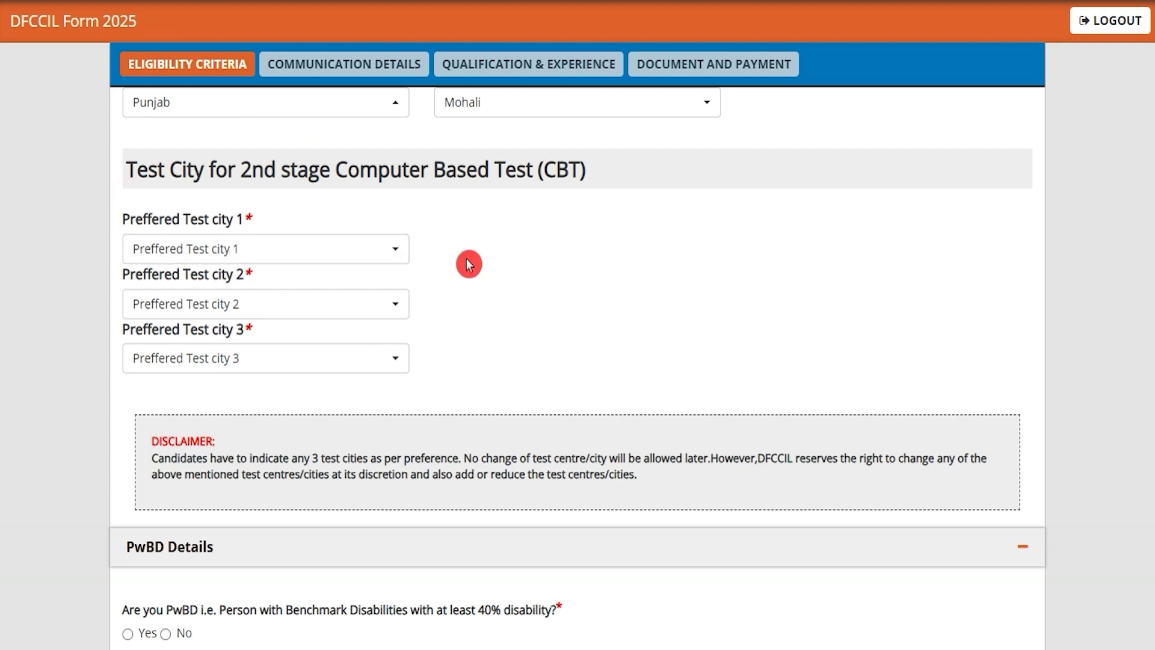
pyautogui.click(350, 249)
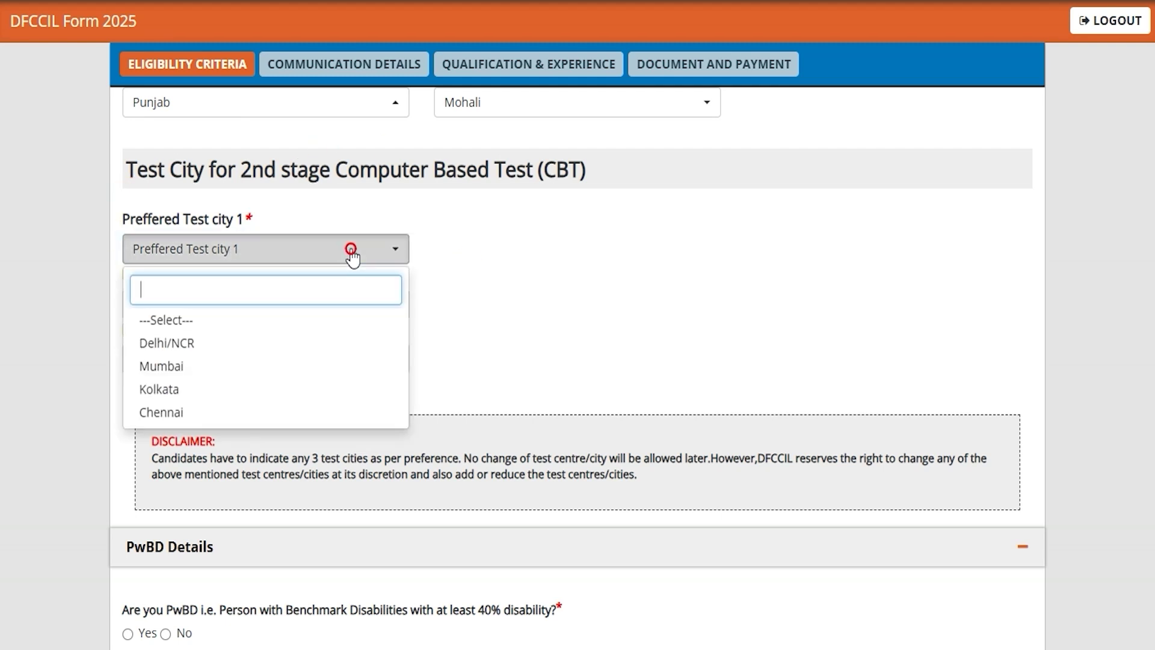
pyautogui.click(166, 367)
pyautogui.click(283, 308)
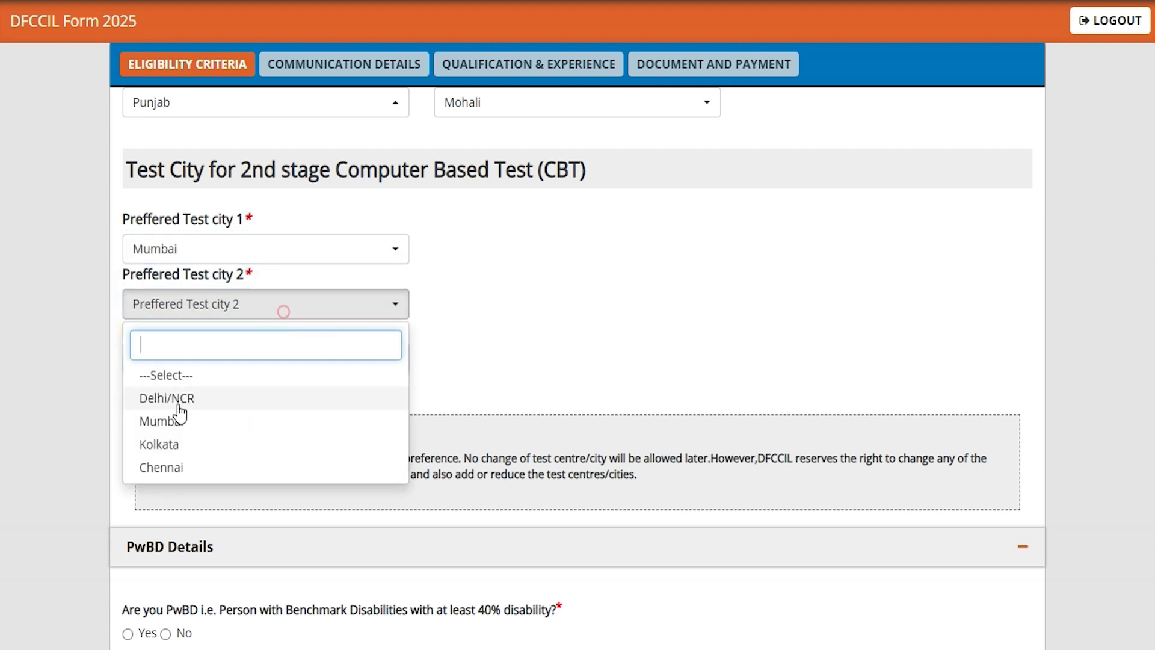
pyautogui.click(176, 398)
pyautogui.click(220, 361)
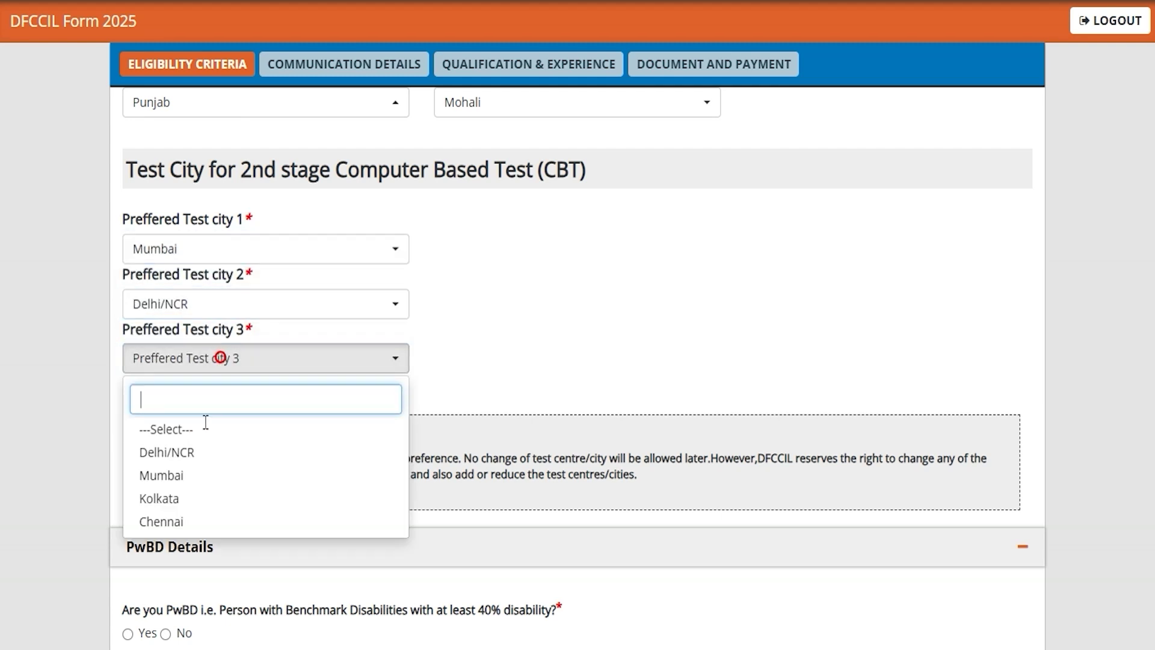
pyautogui.click(178, 518)
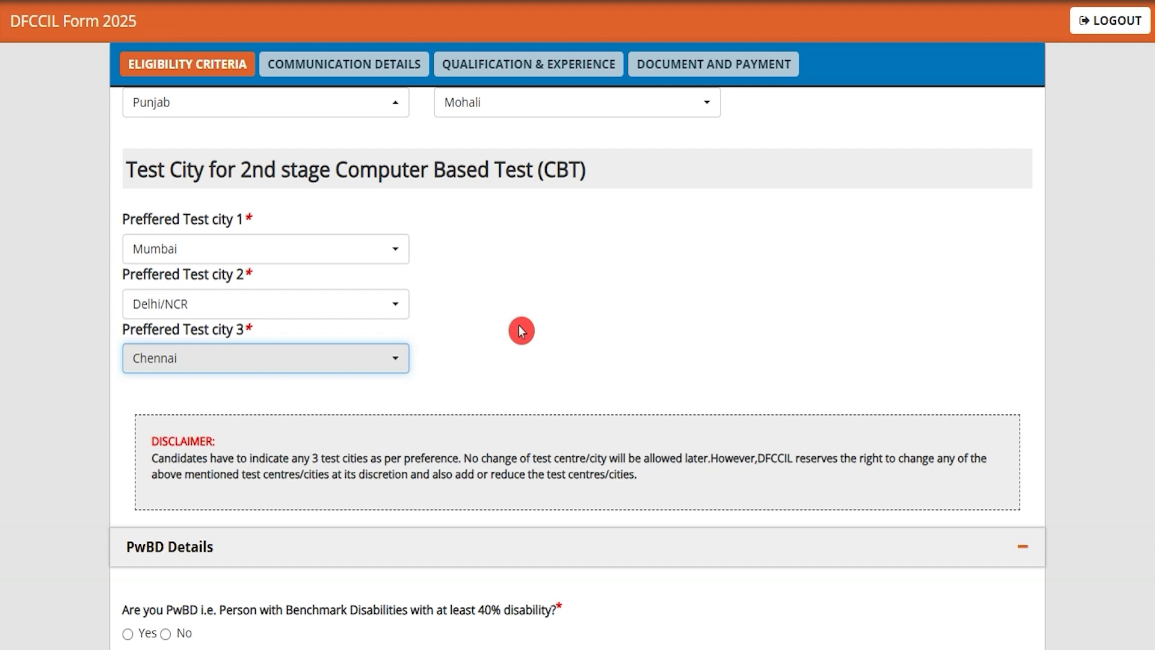
pyautogui.click(517, 333)
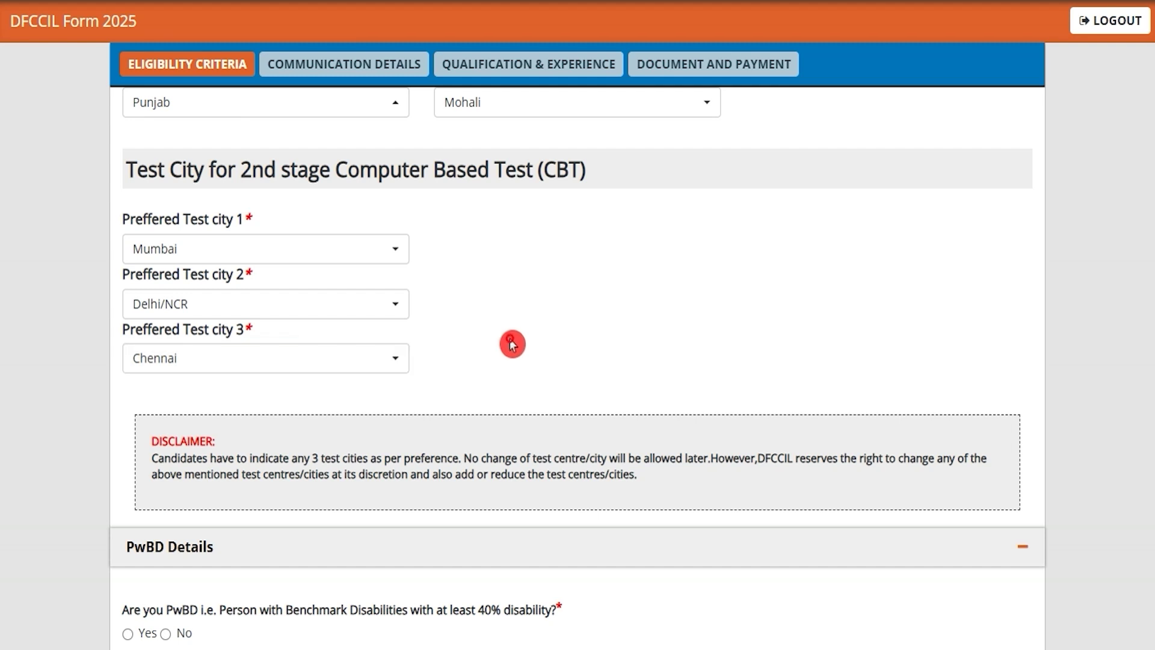
# Step: Answer Yes to the 40% benchmark disability question and look over the certificate, disability type and percentage fields
pyautogui.scroll(-3, 513, 343)
pyautogui.scroll(-3, 512, 343)
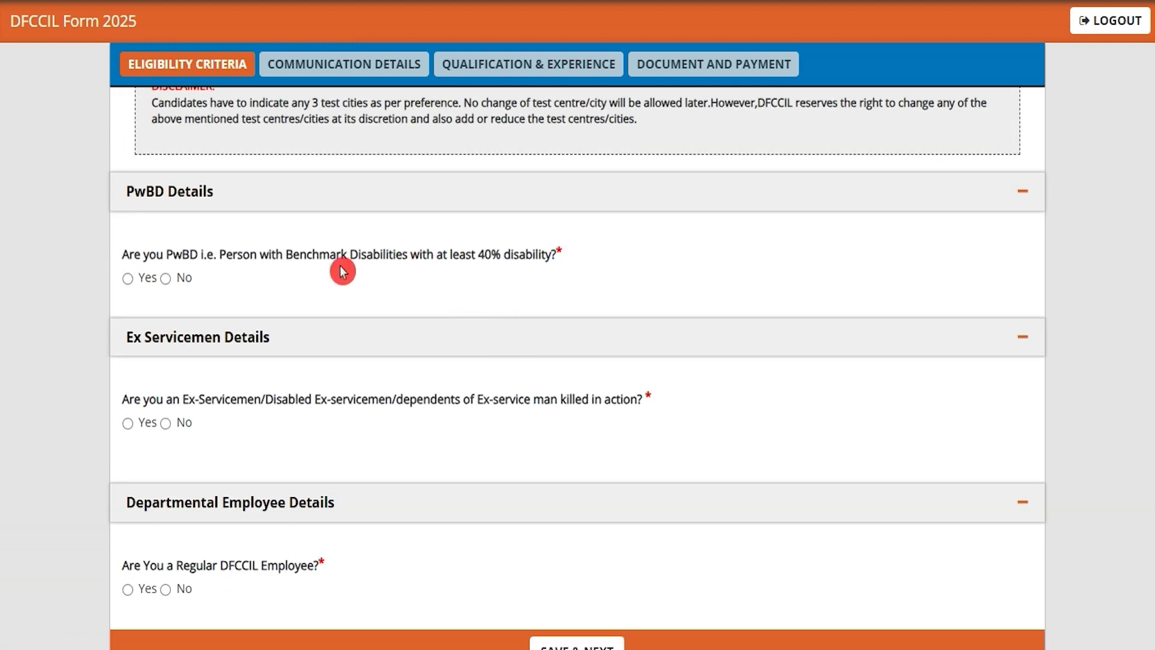
pyautogui.moveTo(150, 254); pyautogui.dragTo(548, 258)
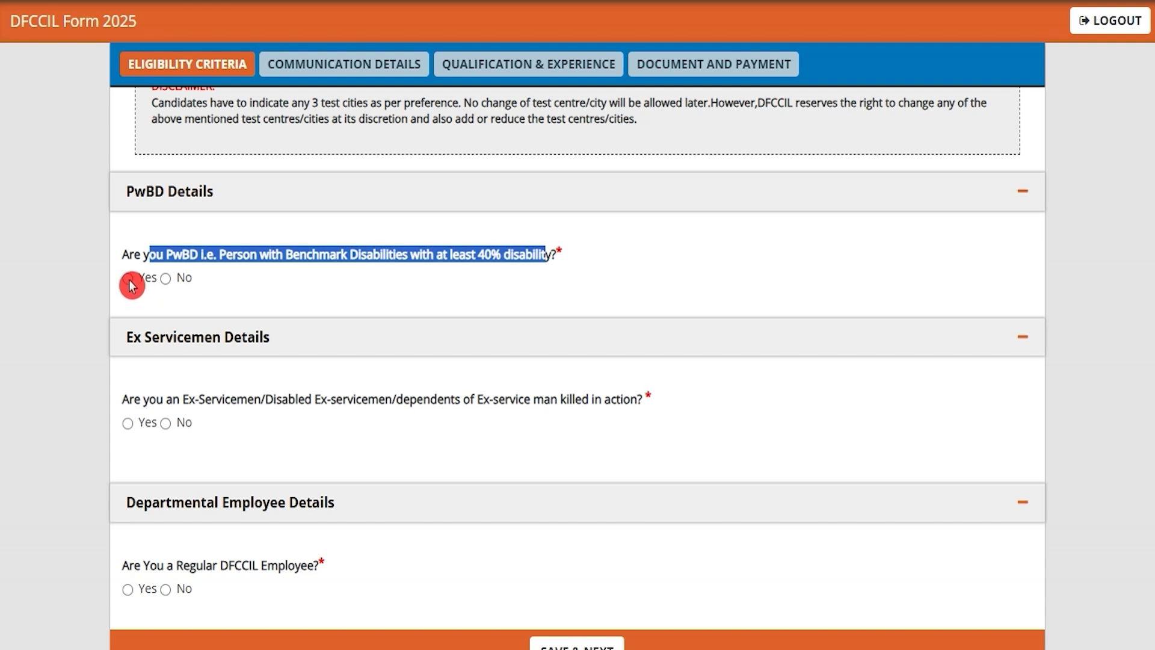
pyautogui.click(128, 278)
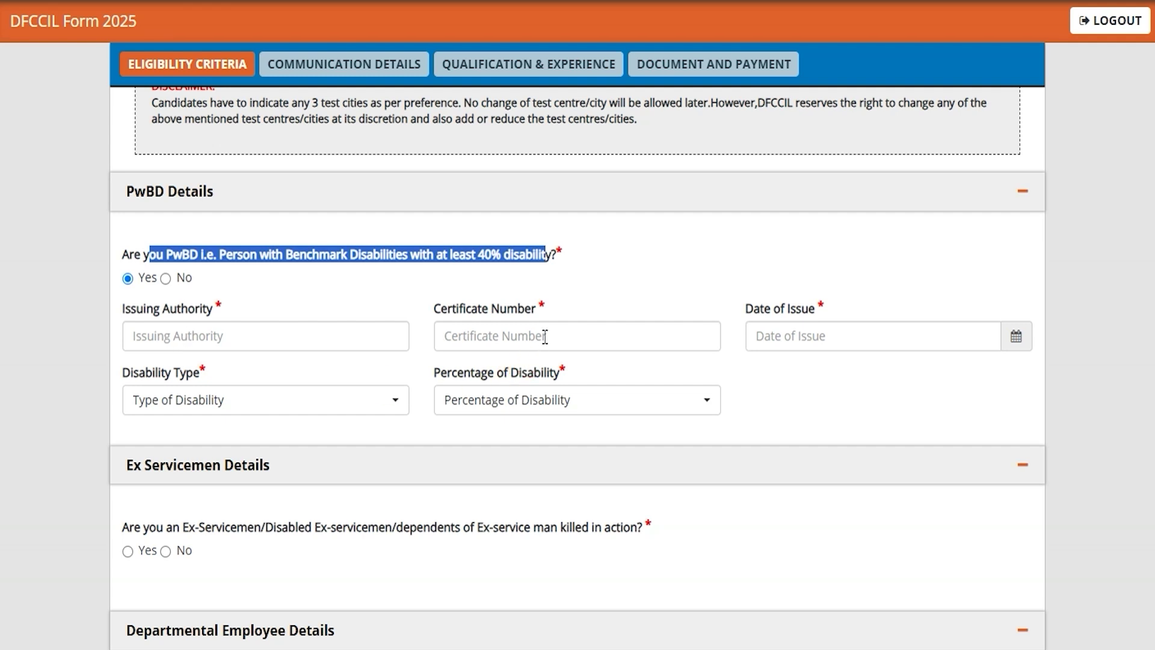
pyautogui.click(176, 409)
pyautogui.click(529, 401)
pyautogui.click(530, 400)
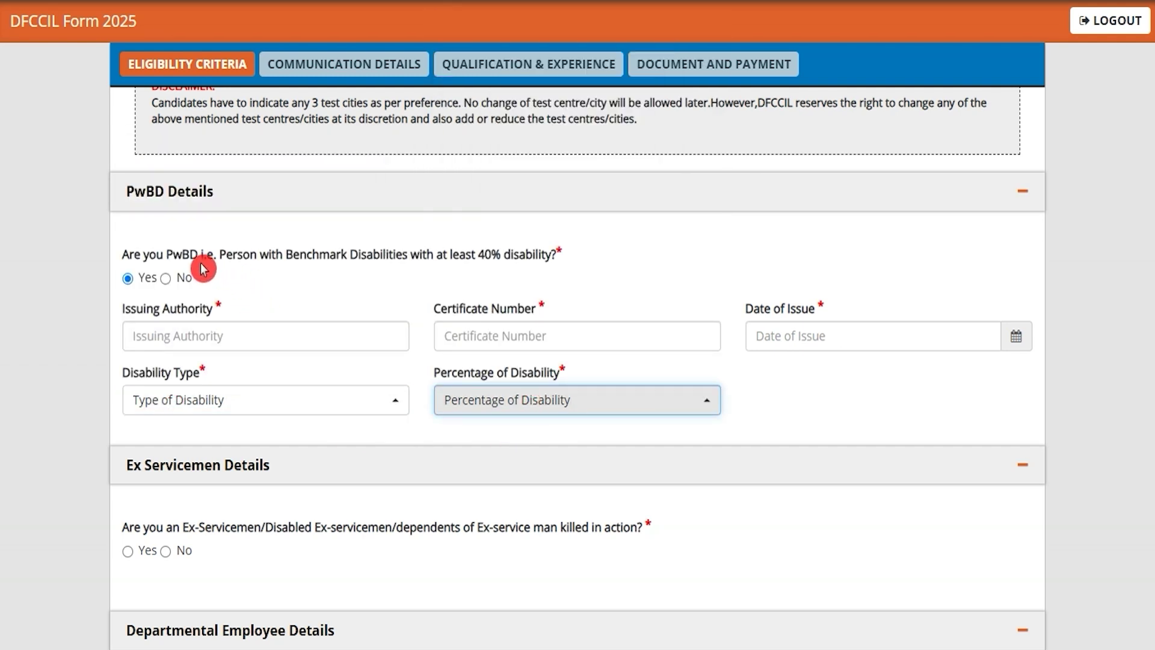
# Step: Set the answer to the PwBD benchmark disability question to No
pyautogui.click(169, 281)
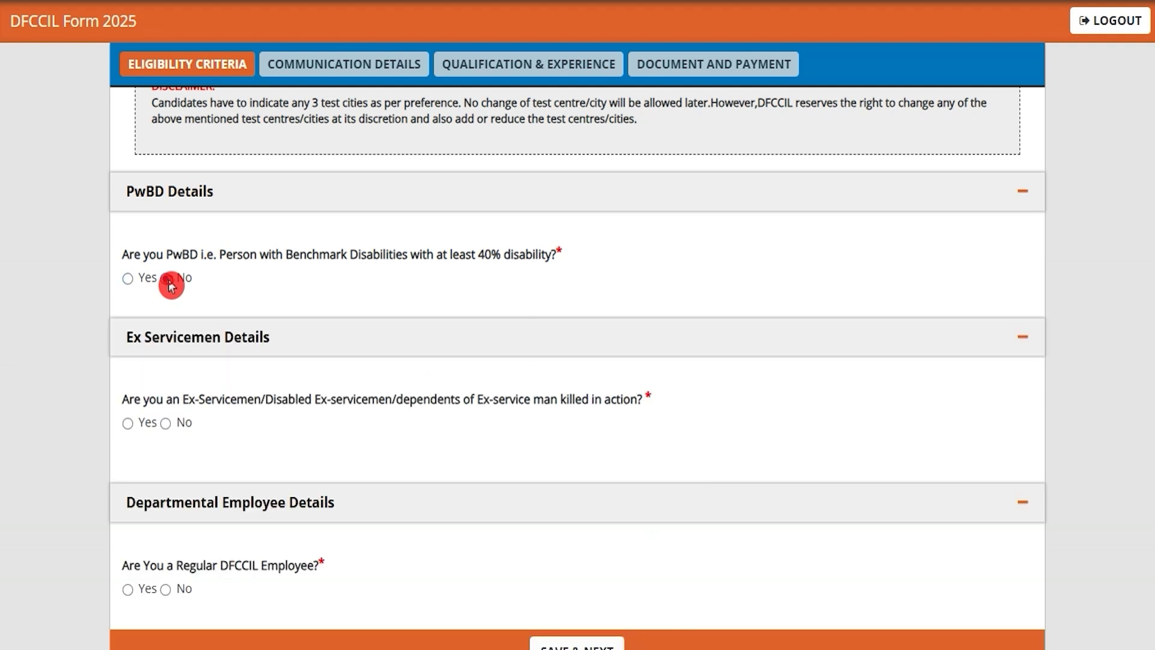
pyautogui.click(191, 395)
# Step: Answer Yes to the ex-servicemen question and choose Ex-Servicemen as the category
pyautogui.scroll(-2, 192, 396)
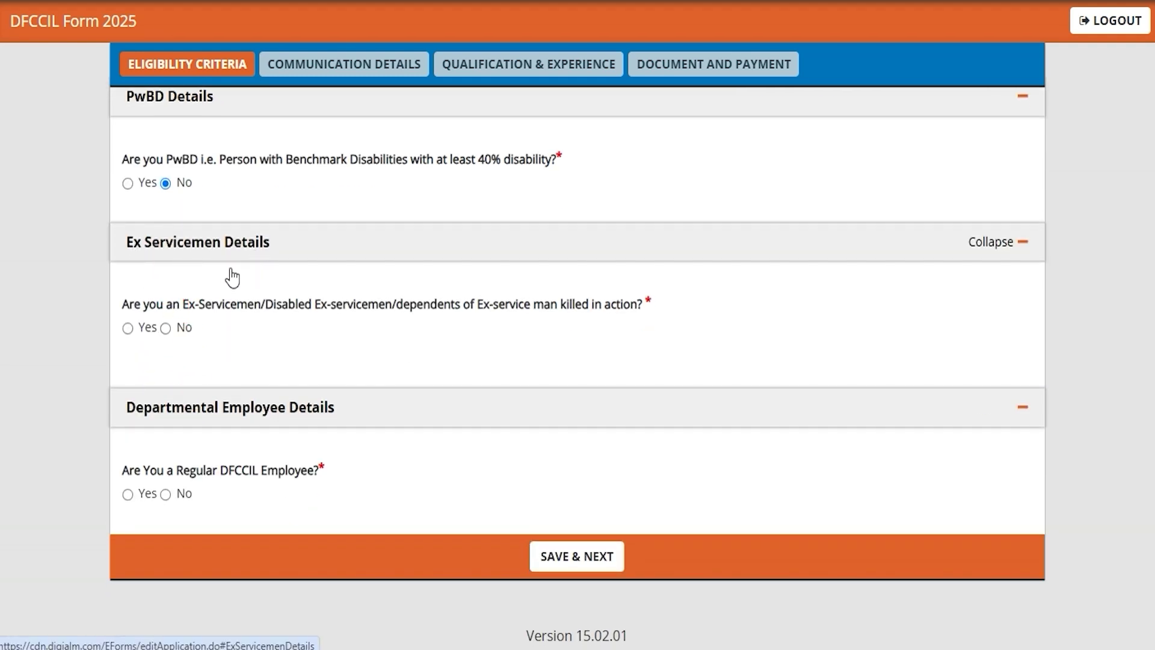
pyautogui.click(128, 329)
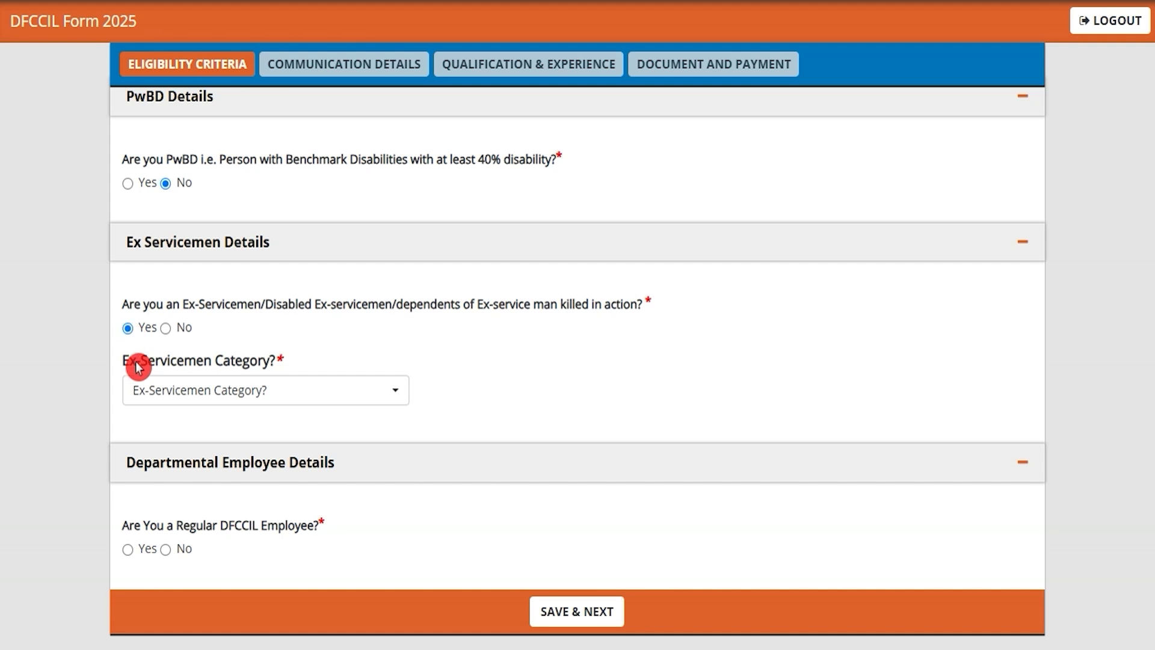
pyautogui.click(204, 397)
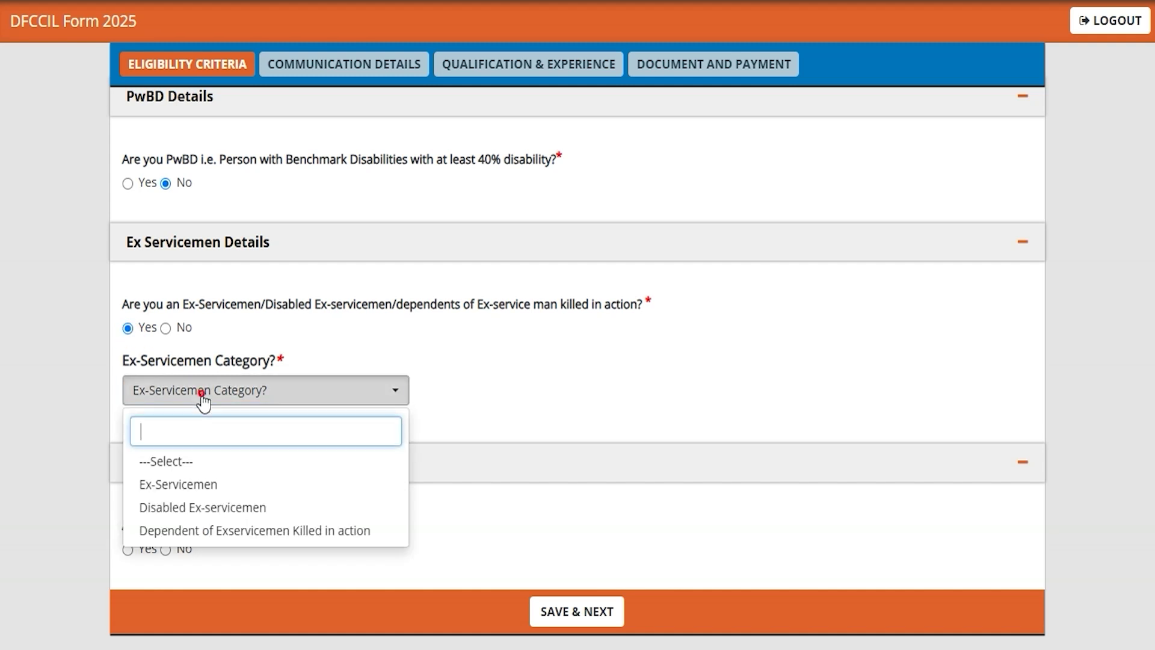
pyautogui.click(185, 487)
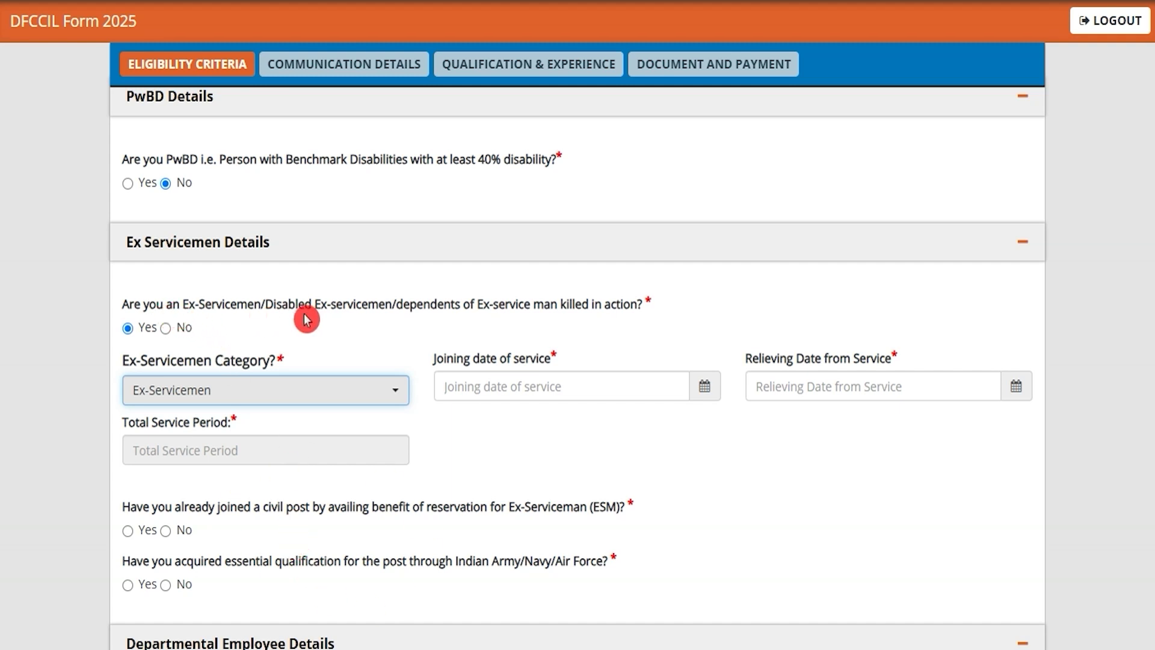
# Step: Answer No to both the ex-servicemen and regular DFCCIL employee questions, and save the eligibility criteria
pyautogui.click(166, 330)
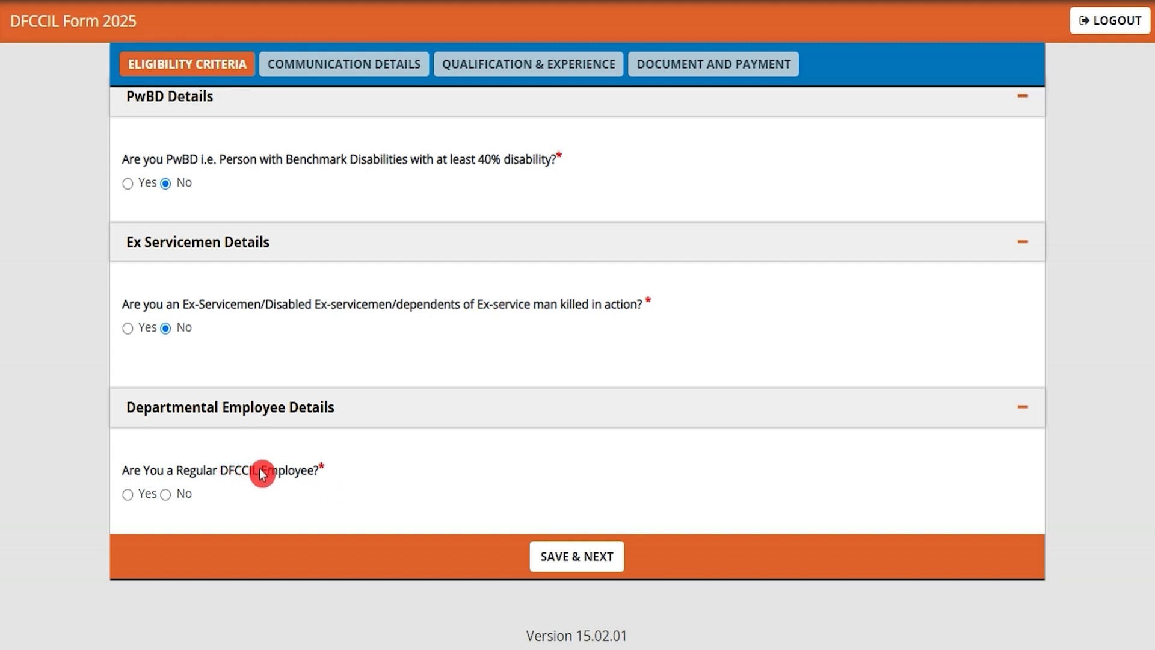
pyautogui.click(128, 494)
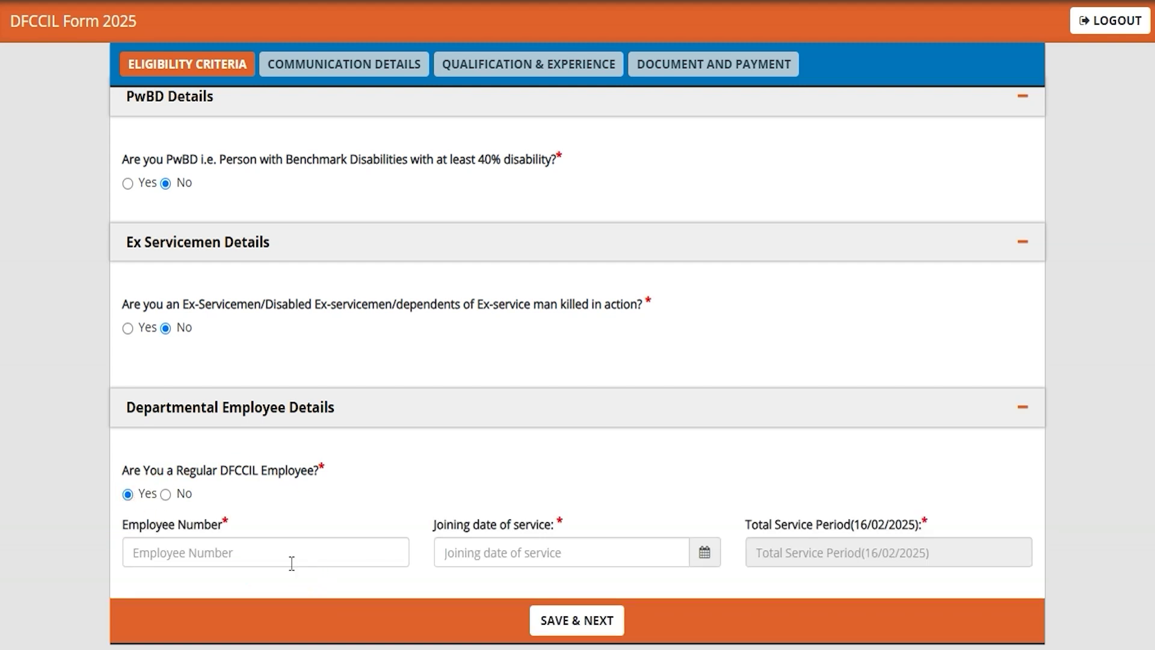
pyautogui.click(290, 552)
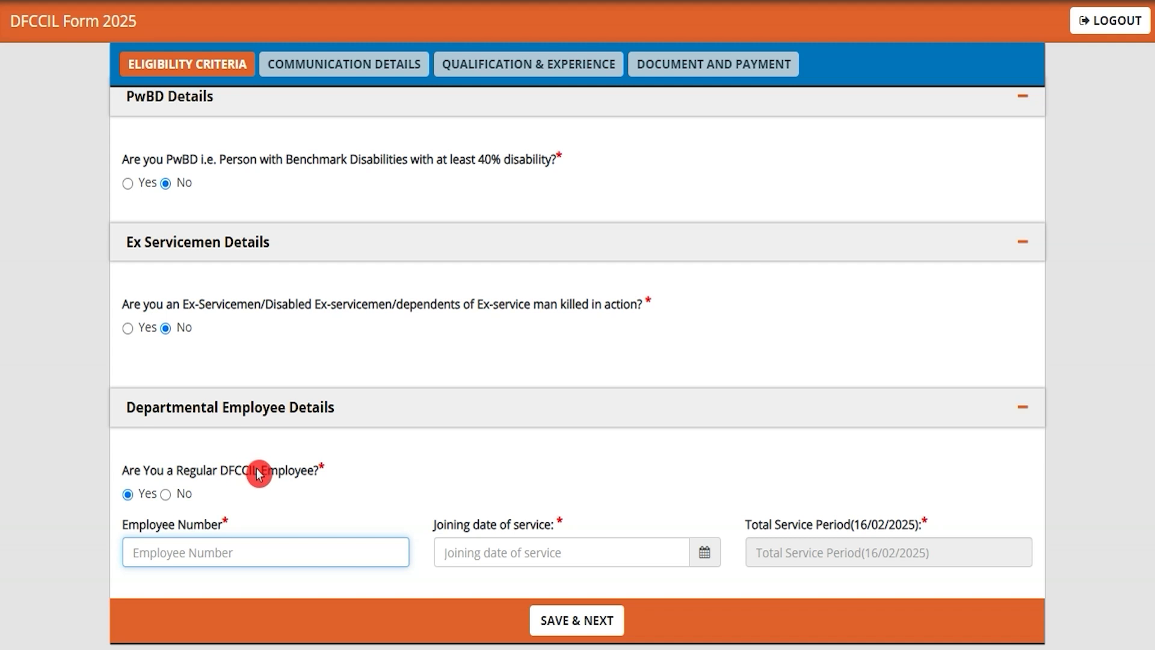
pyautogui.click(165, 495)
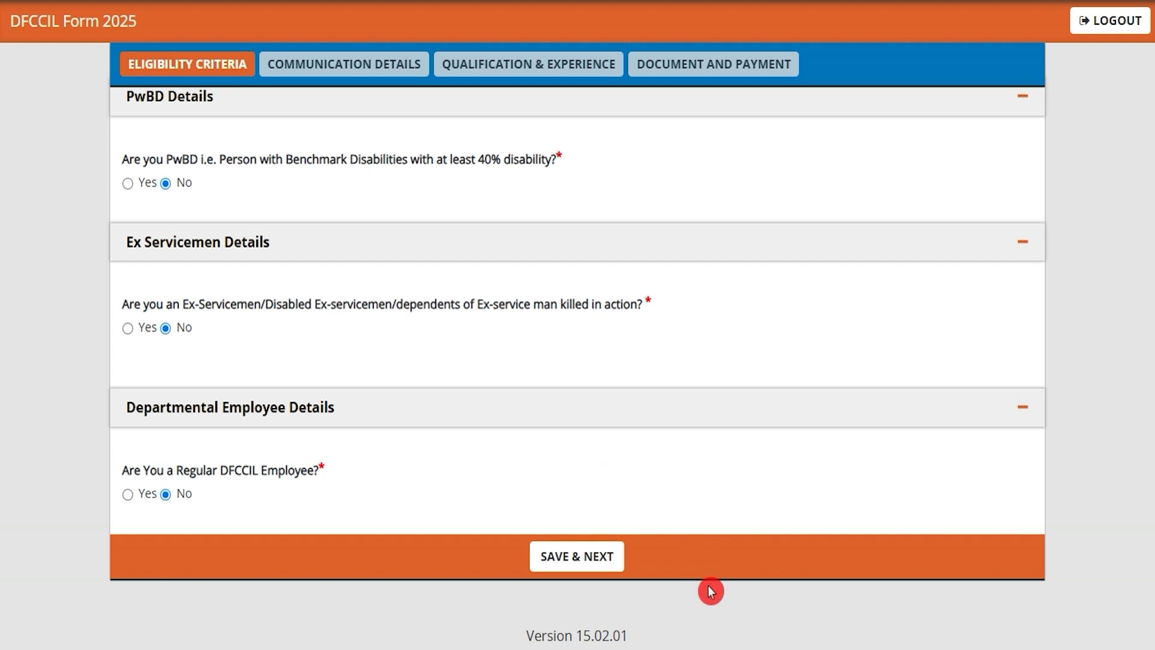
pyautogui.click(623, 568)
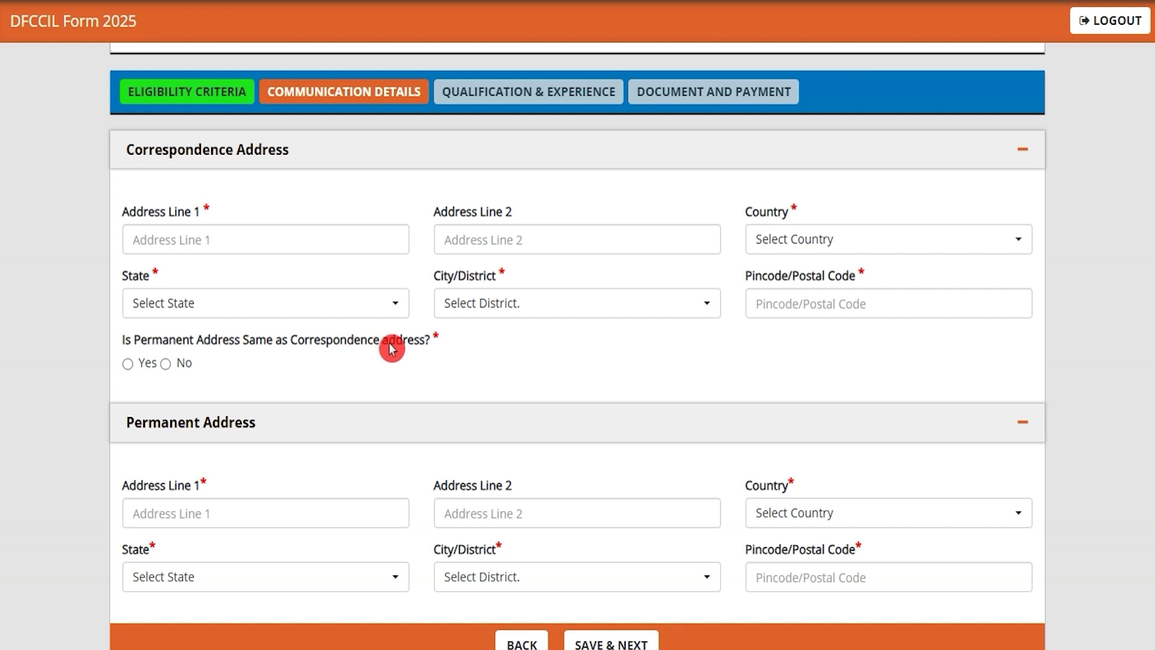
# Step: Save the communication details and proceed to the qualification and experience section
pyautogui.click(128, 365)
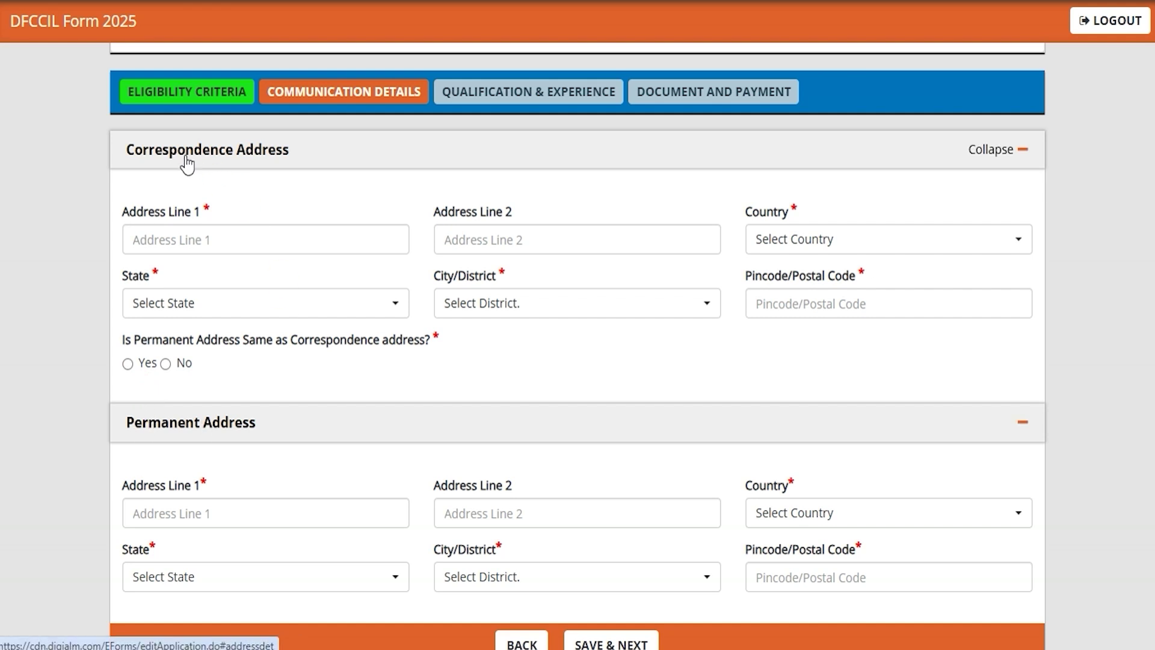
pyautogui.scroll(-2, 434, 512)
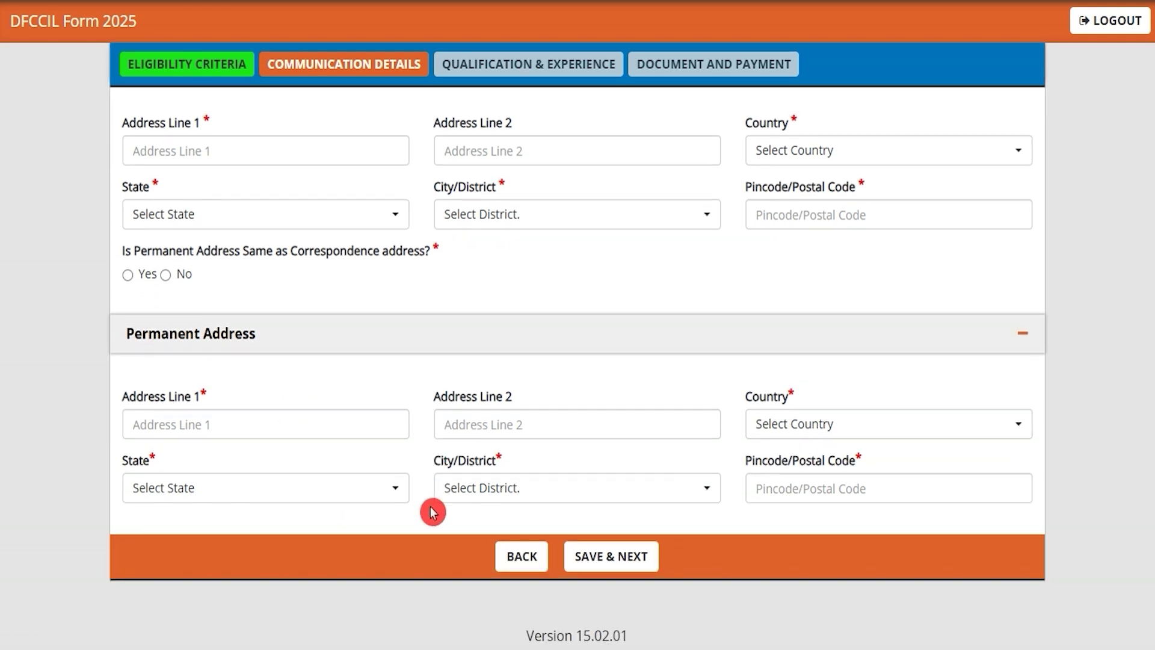
pyautogui.click(655, 568)
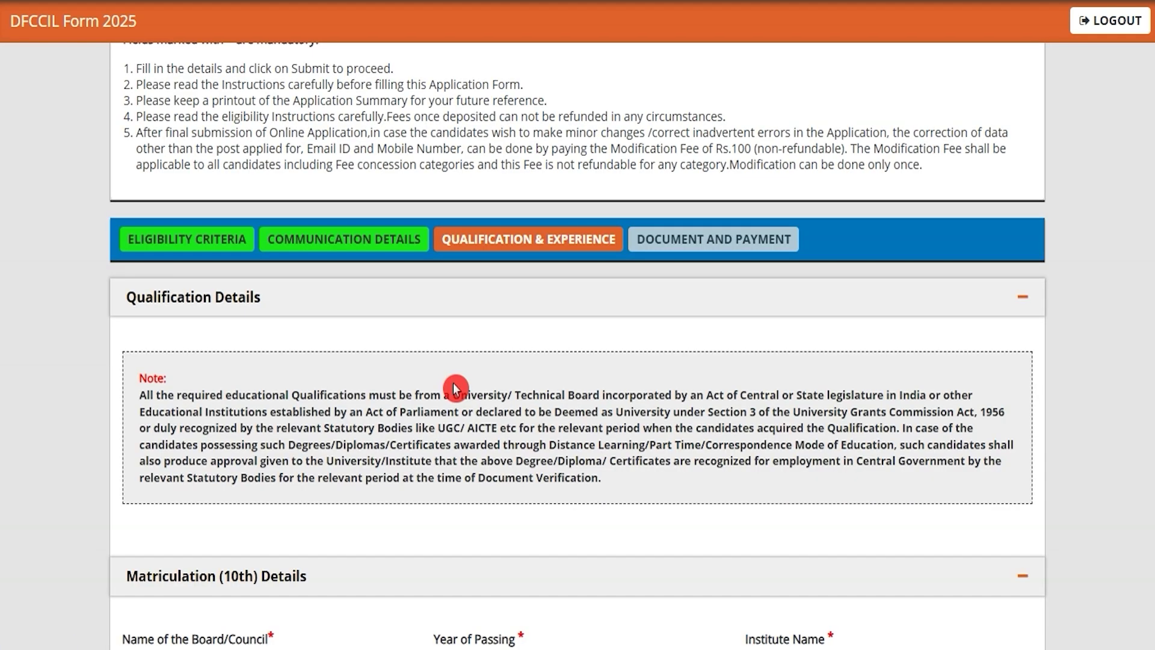
# Step: Consult the recruitment advertisement PDF for the essential educational qualification of the Multi Tasking Staff post
pyautogui.scroll(-5, 457, 409)
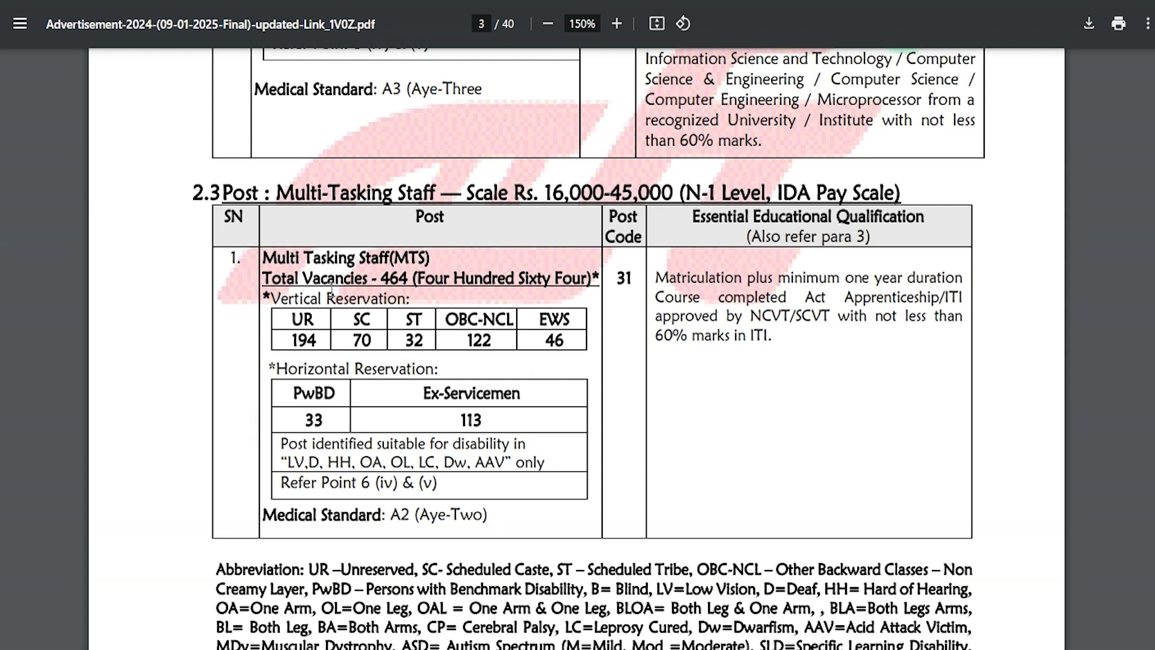
pyautogui.moveTo(274, 254); pyautogui.dragTo(420, 257)
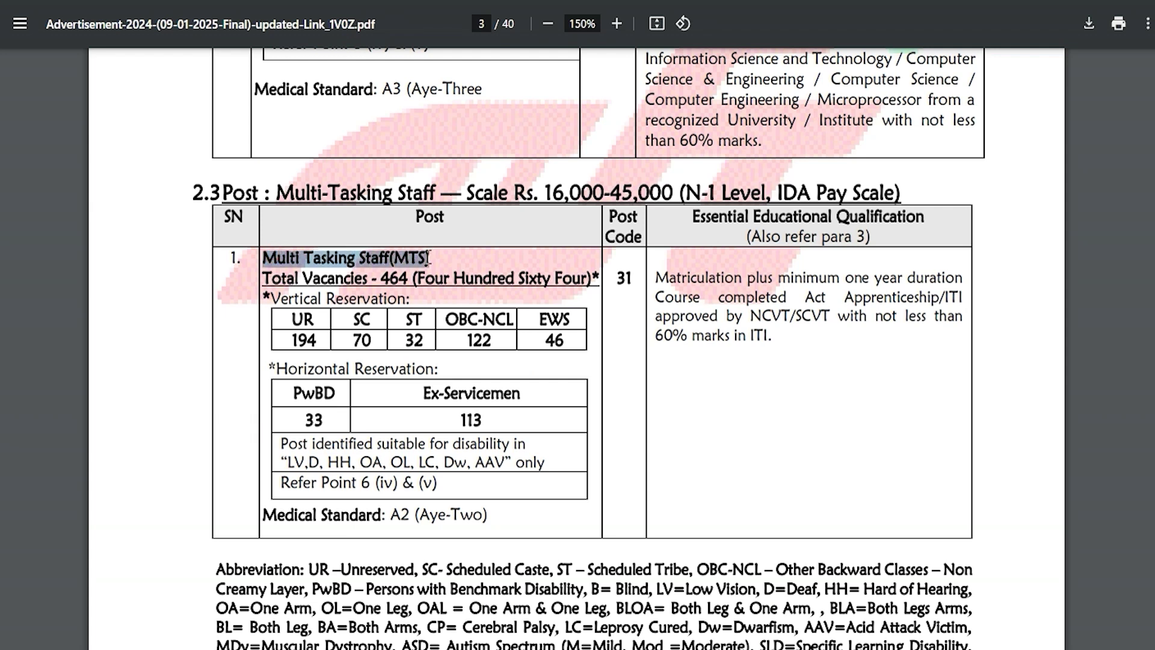
pyautogui.moveTo(656, 277); pyautogui.dragTo(804, 277)
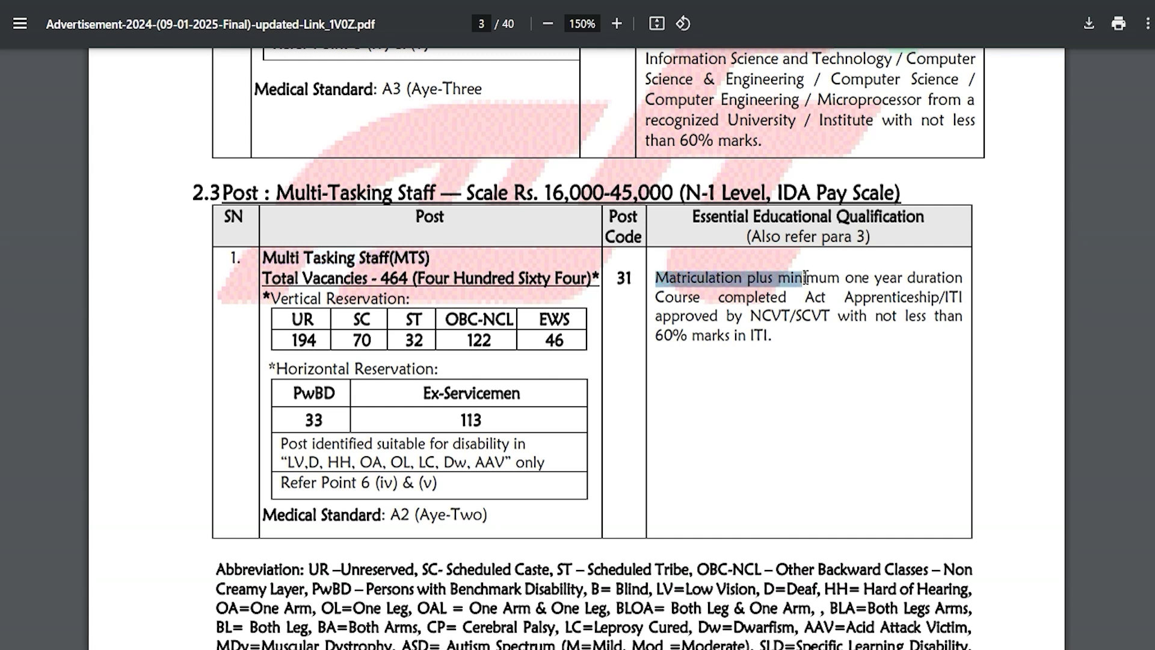
pyautogui.moveTo(806, 278); pyautogui.dragTo(798, 318)
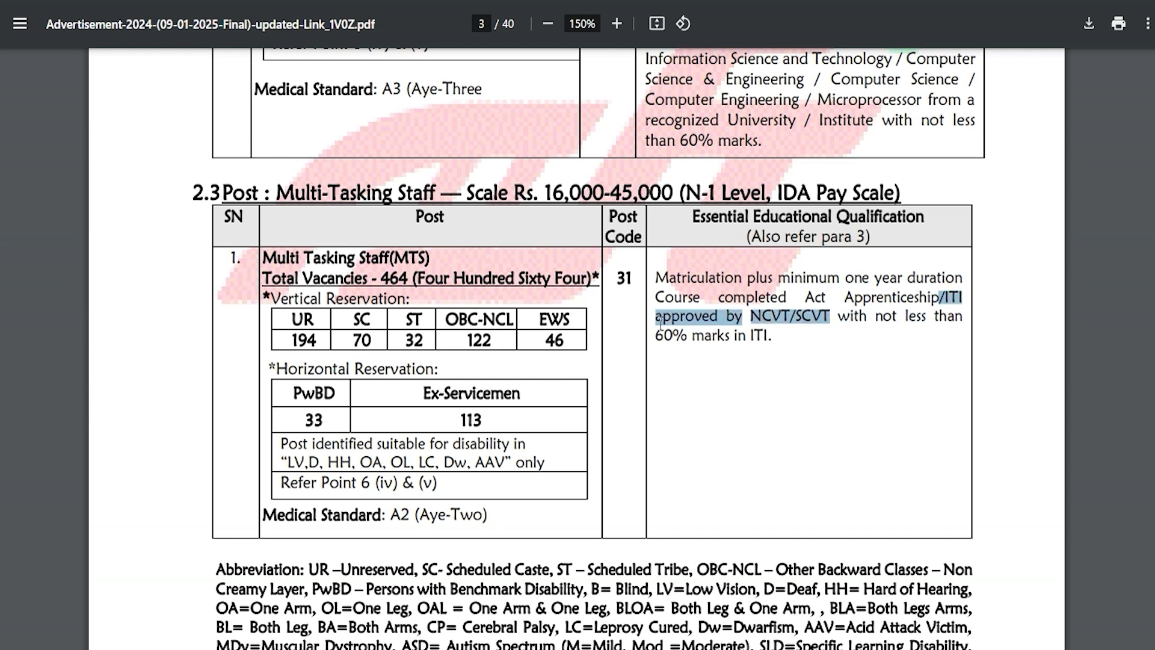
pyautogui.moveTo(661, 331); pyautogui.dragTo(754, 336)
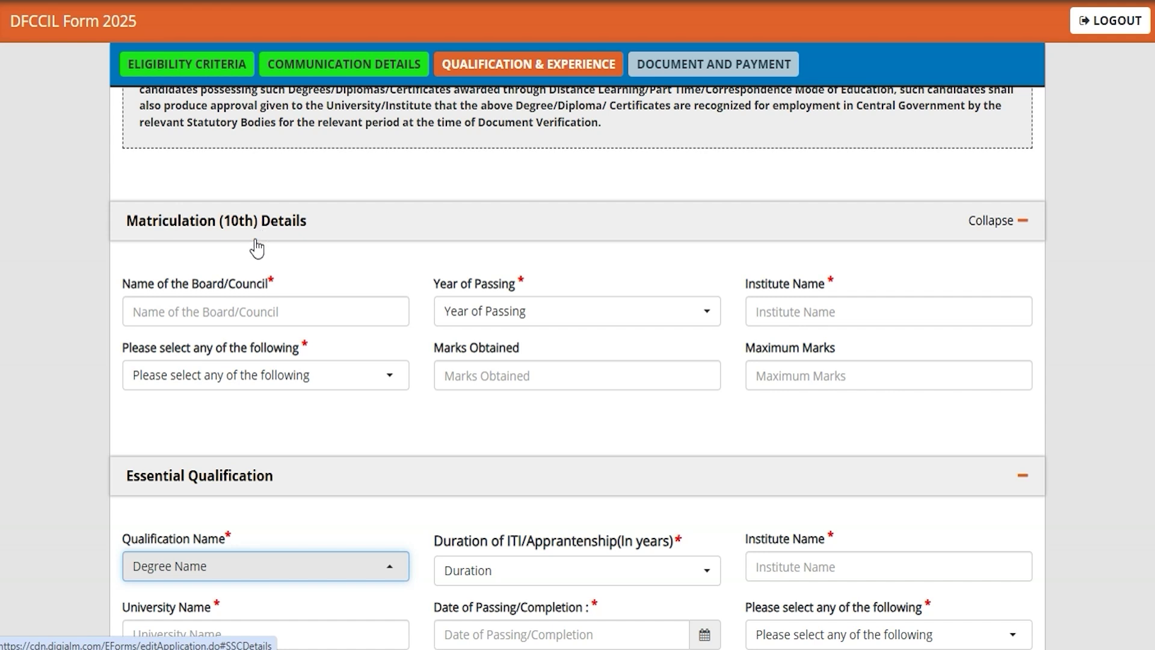
# Step: Enter CBSE as the matriculation board, 2017 as the year of passing and JIC as the institute name
pyautogui.click(234, 316)
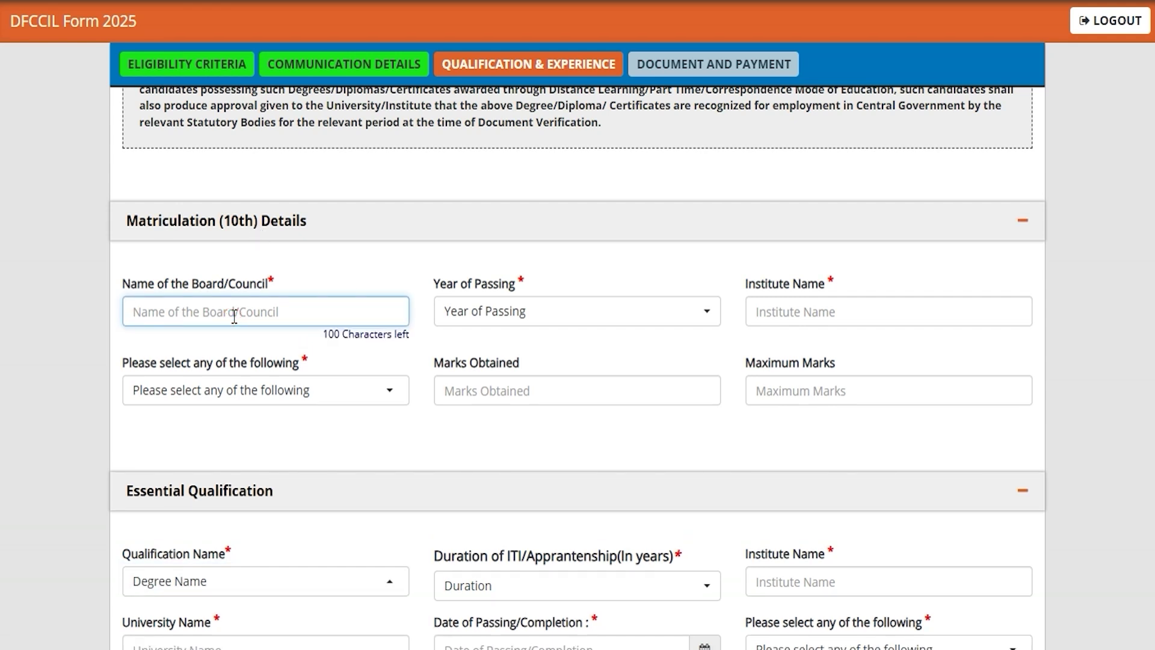
pyautogui.write('CBSE')
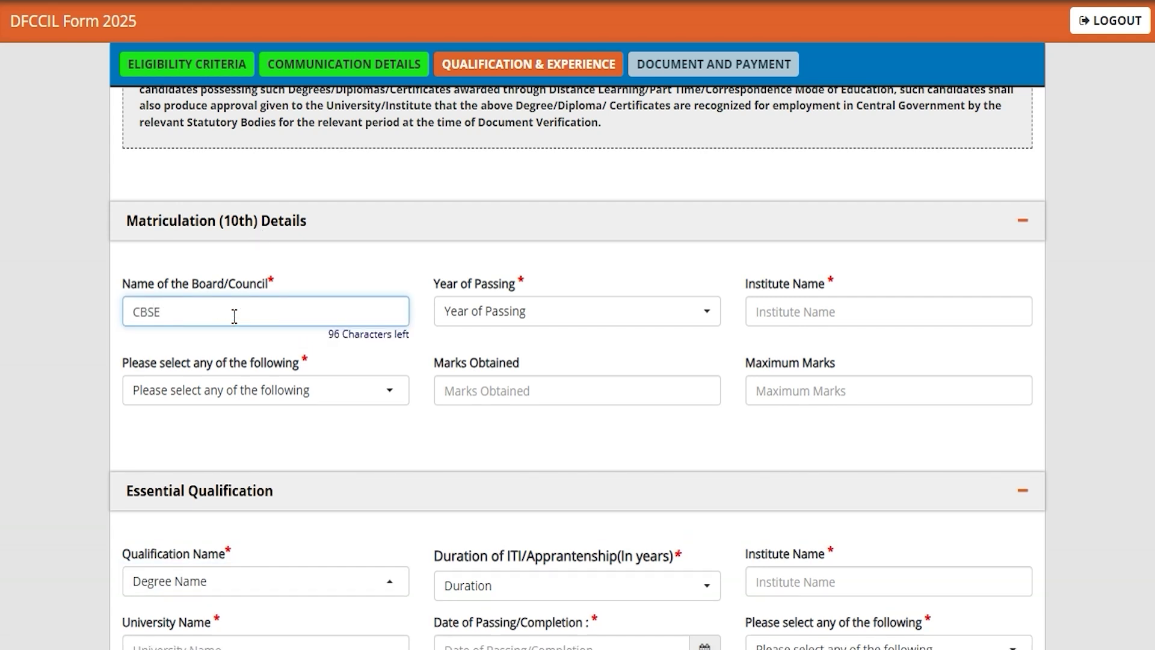
pyautogui.click(539, 313)
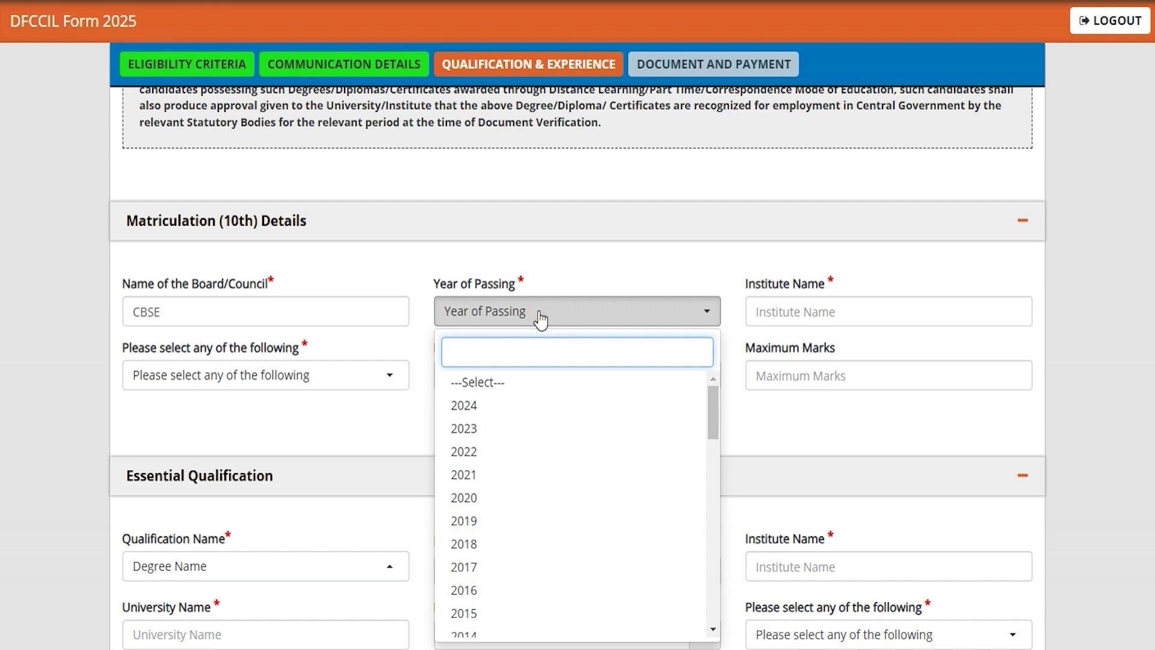
pyautogui.click(480, 571)
pyautogui.click(829, 315)
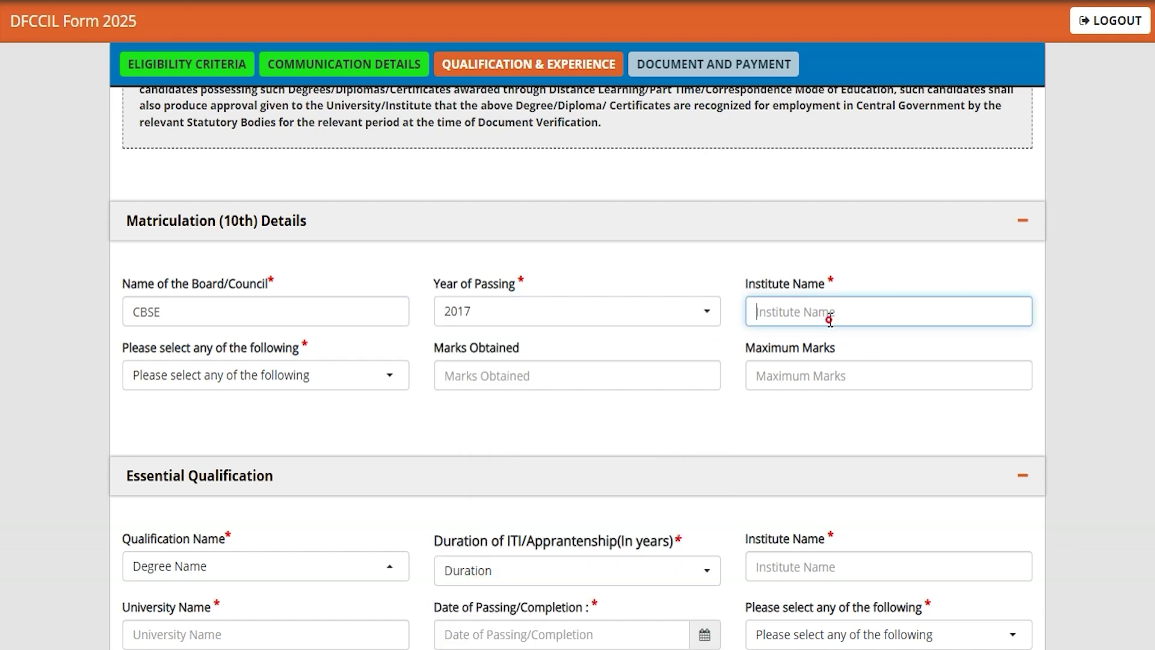
pyautogui.write('JIC')
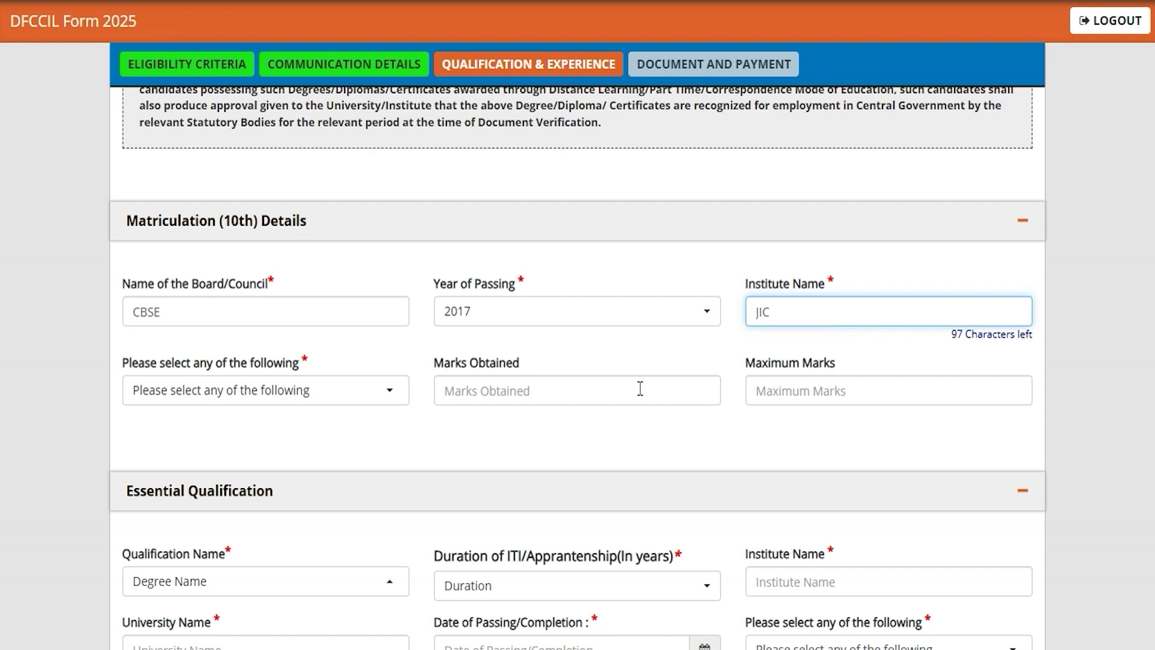
# Step: Set the matriculation result type to Percentage, with 450 marks obtained out of a maximum of 600
pyautogui.click(289, 400)
pyautogui.click(288, 386)
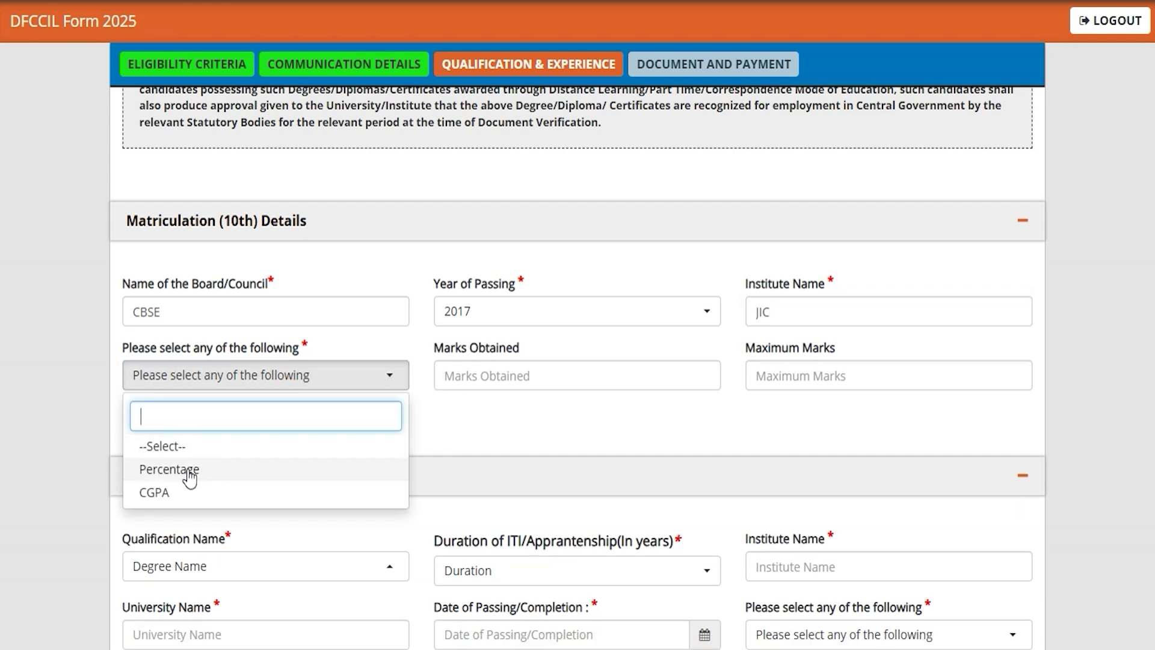
pyautogui.click(169, 470)
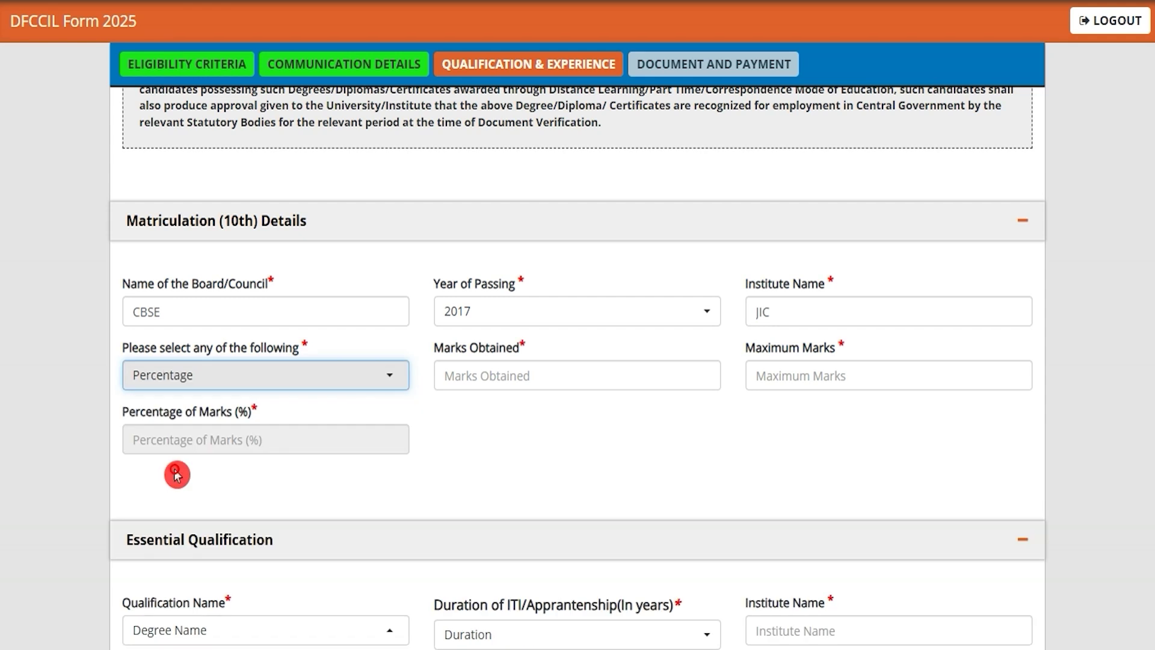
pyautogui.click(480, 374)
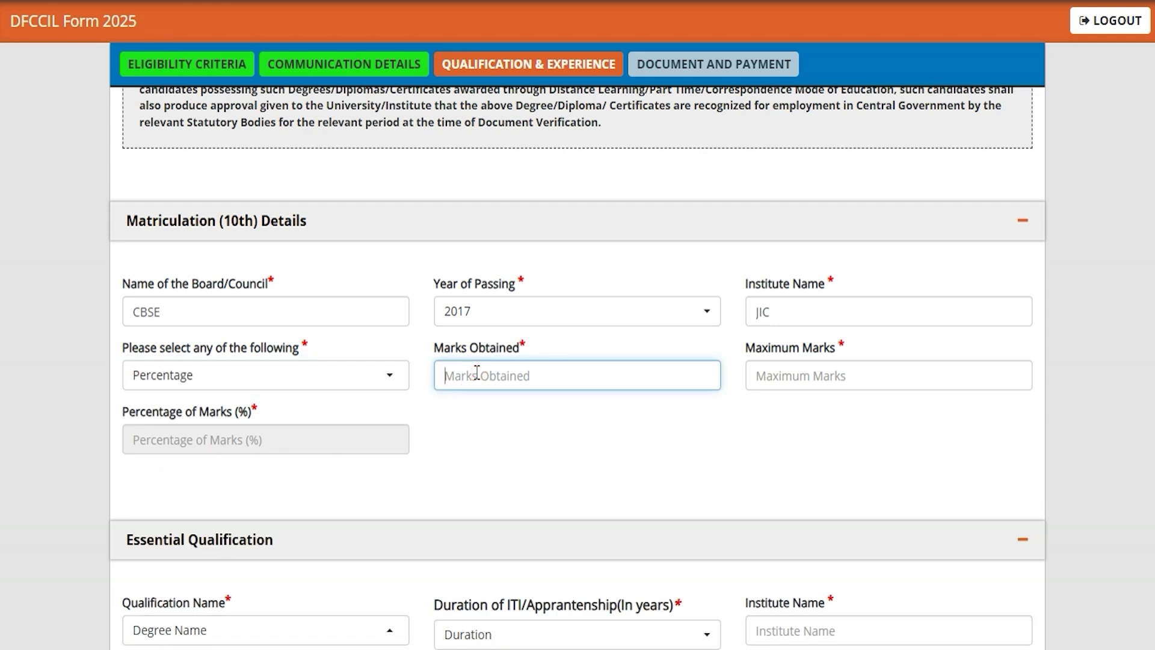
pyautogui.write('450')
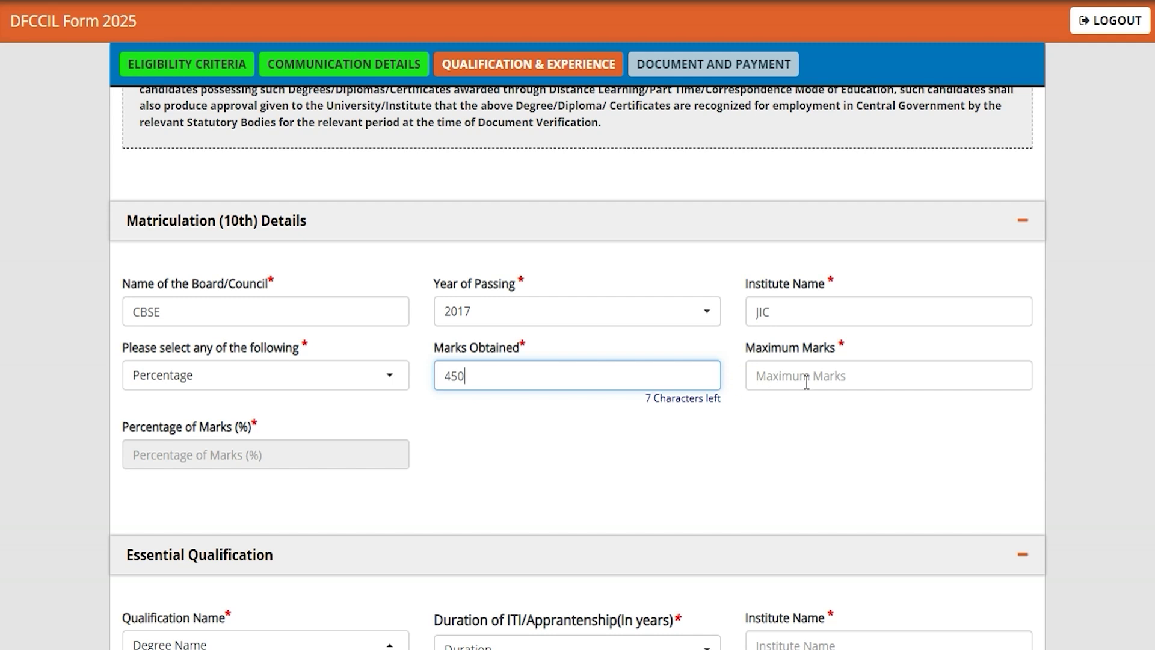
pyautogui.click(809, 379)
pyautogui.write('60')
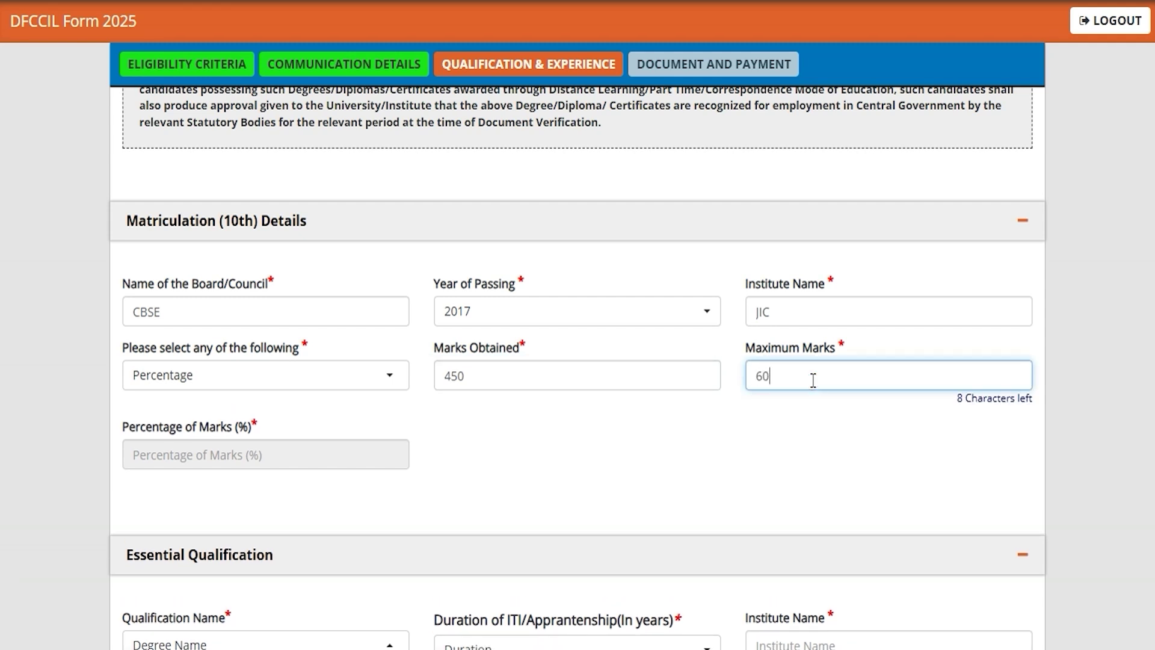
pyautogui.click(552, 477)
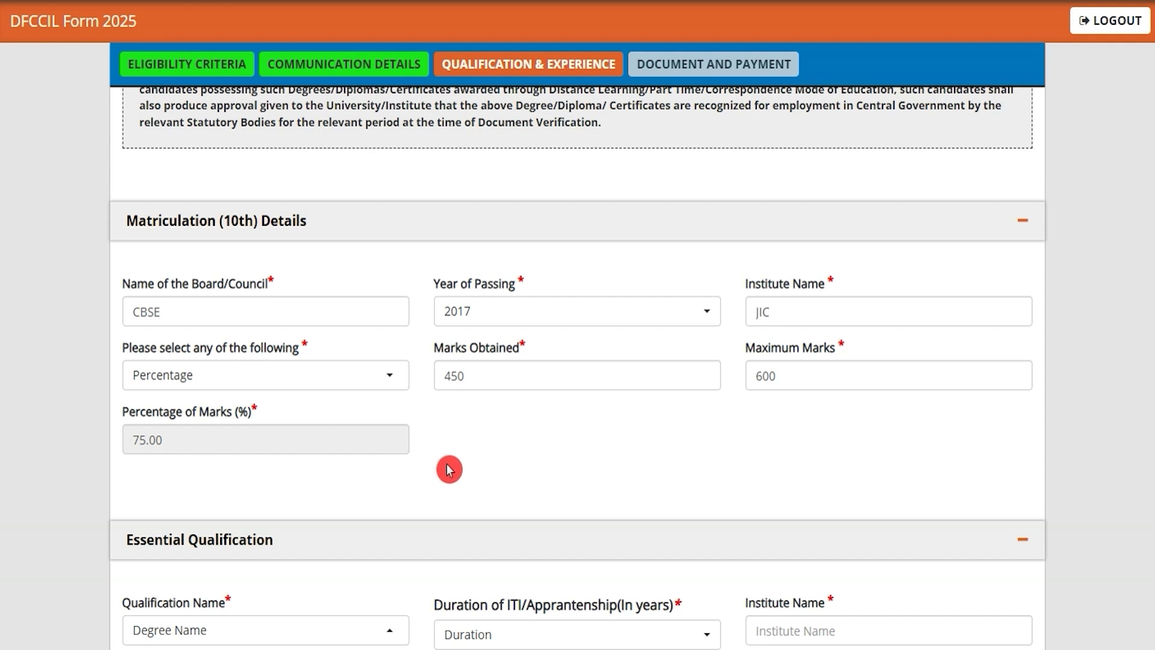
# Step: Set the essential qualification to Minimum 1 year course completed Act Apprenticeship with a duration of 01 Year
pyautogui.scroll(-4, 447, 472)
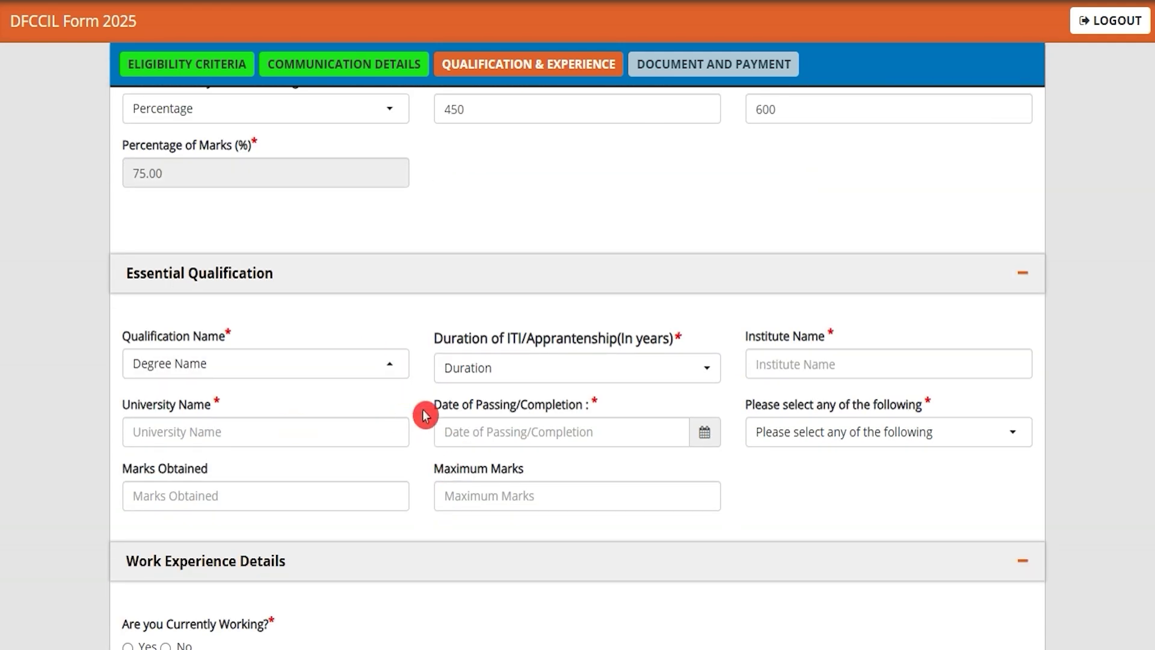
pyautogui.scroll(-2, 425, 413)
pyautogui.click(255, 276)
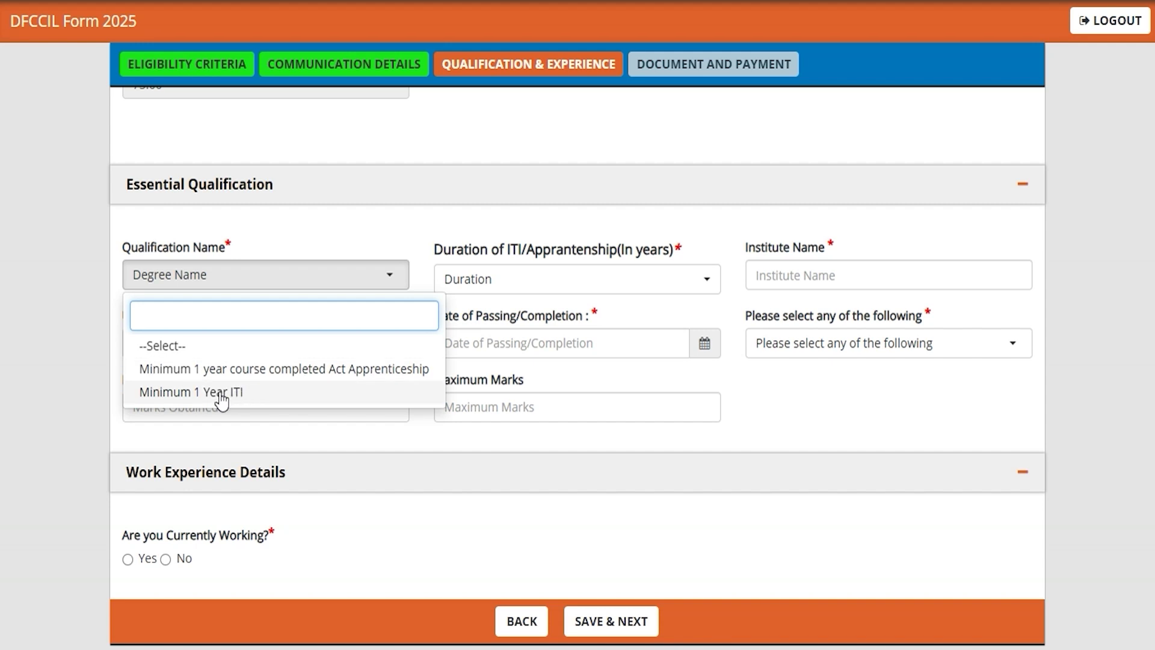
pyautogui.click(237, 370)
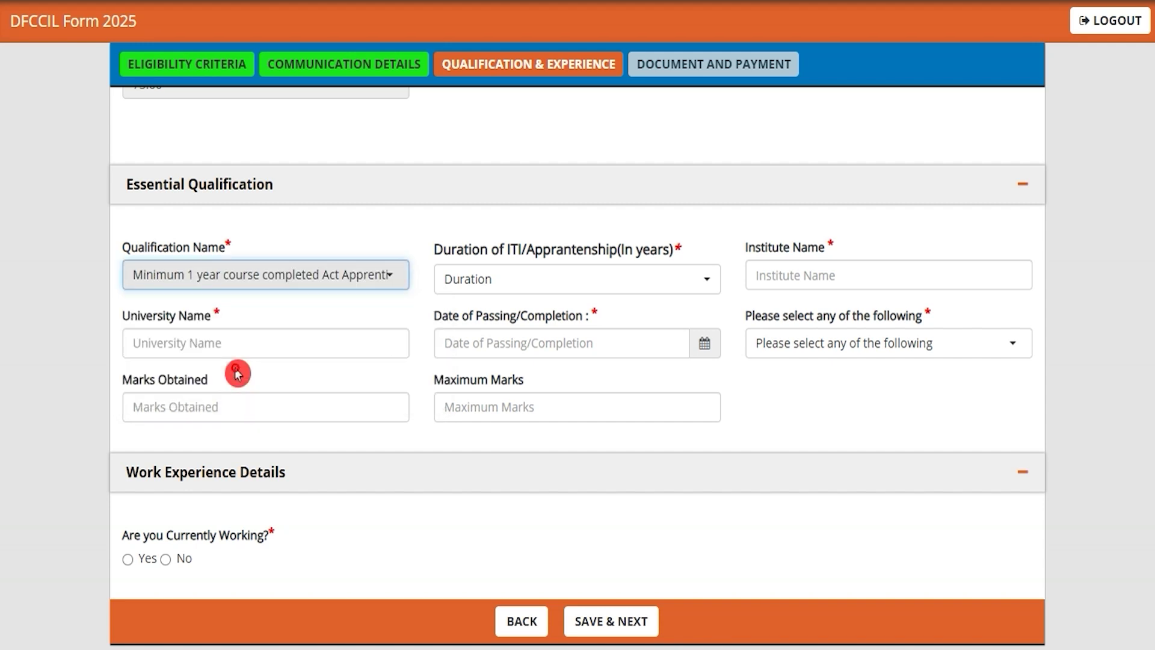
pyautogui.click(535, 285)
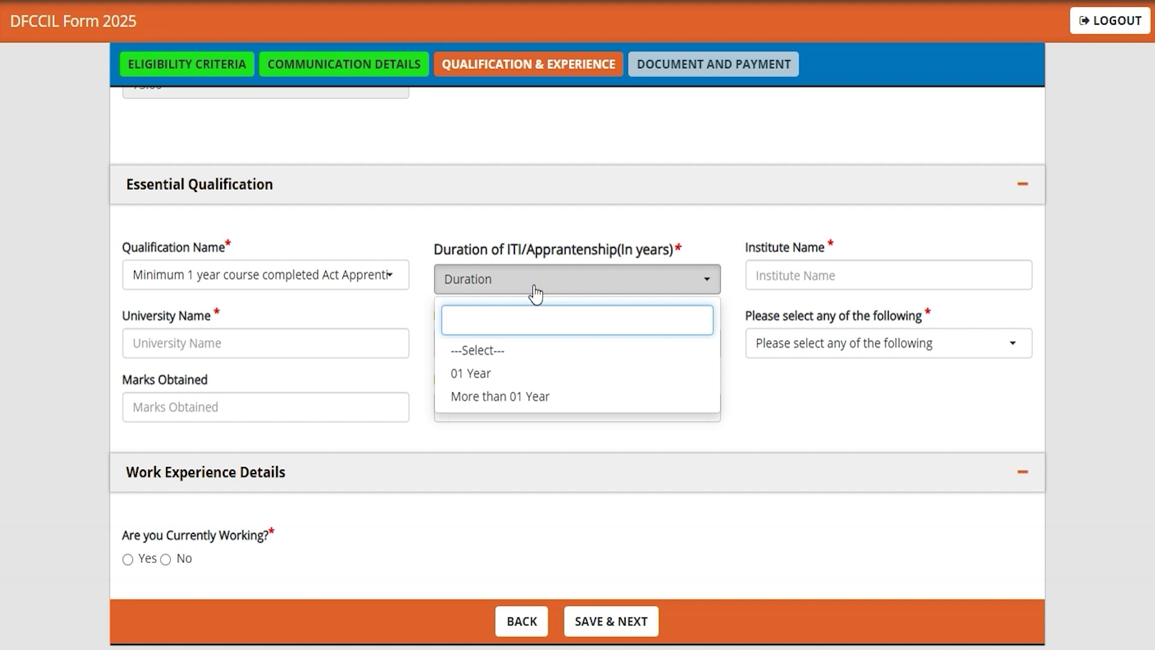
pyautogui.click(489, 376)
# Step: Enter NICT as the essential qualification's institute and CCS as its university, and view the completion date calendar without picking a date
pyautogui.click(807, 274)
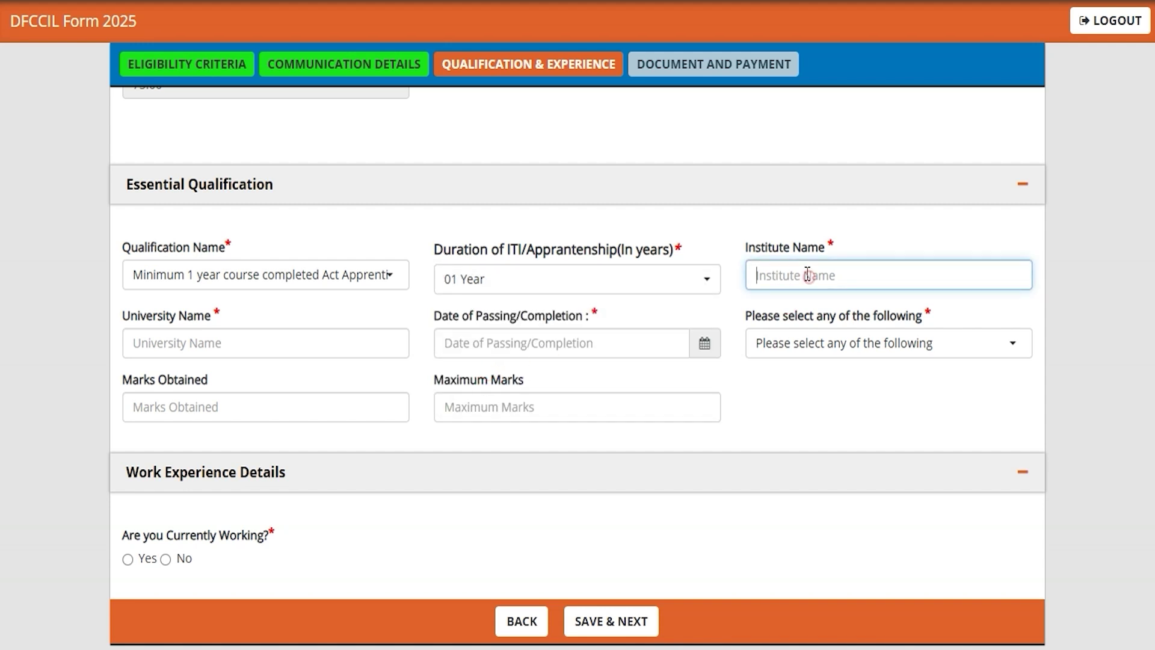
pyautogui.write('NICT')
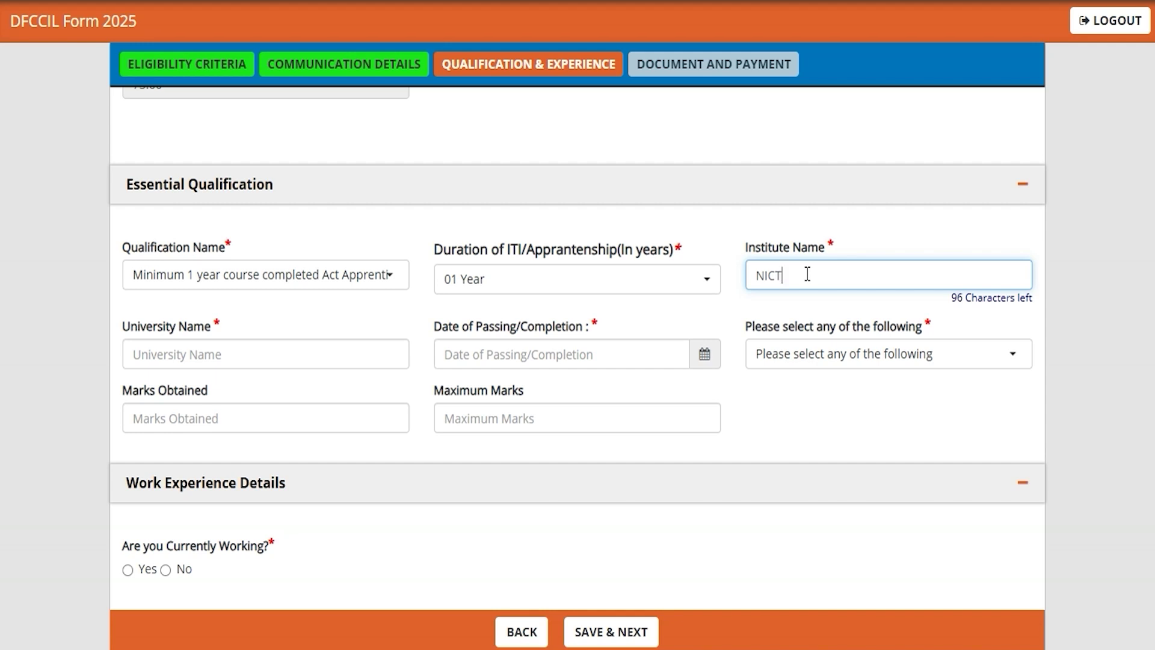
pyautogui.click(245, 357)
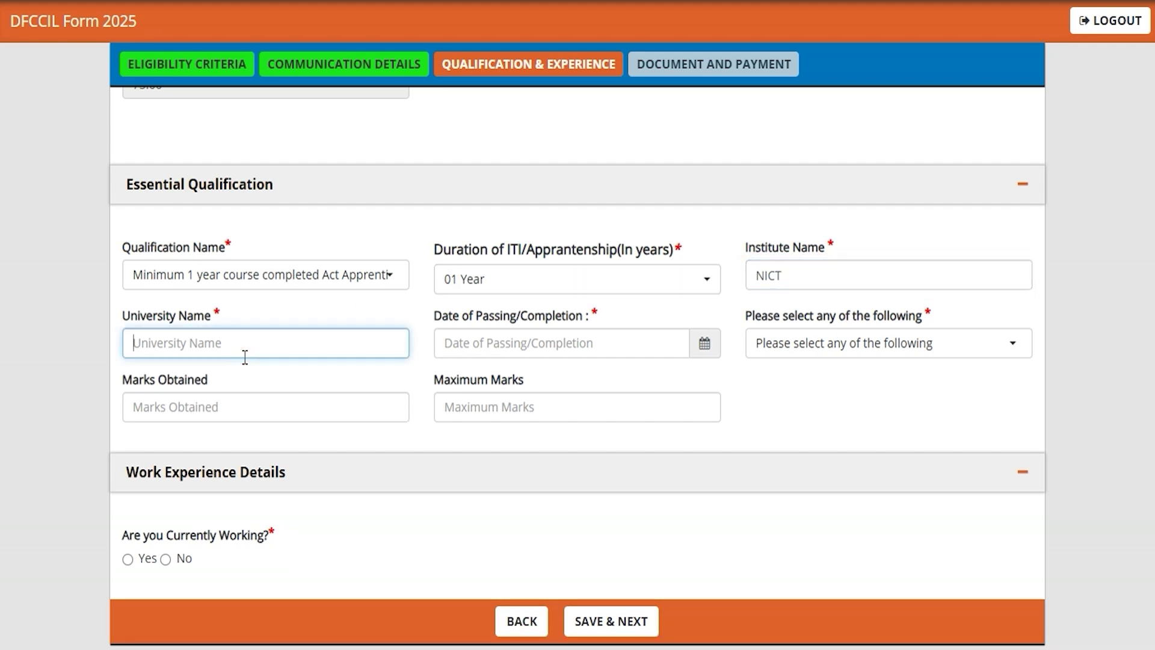
pyautogui.write('CC')
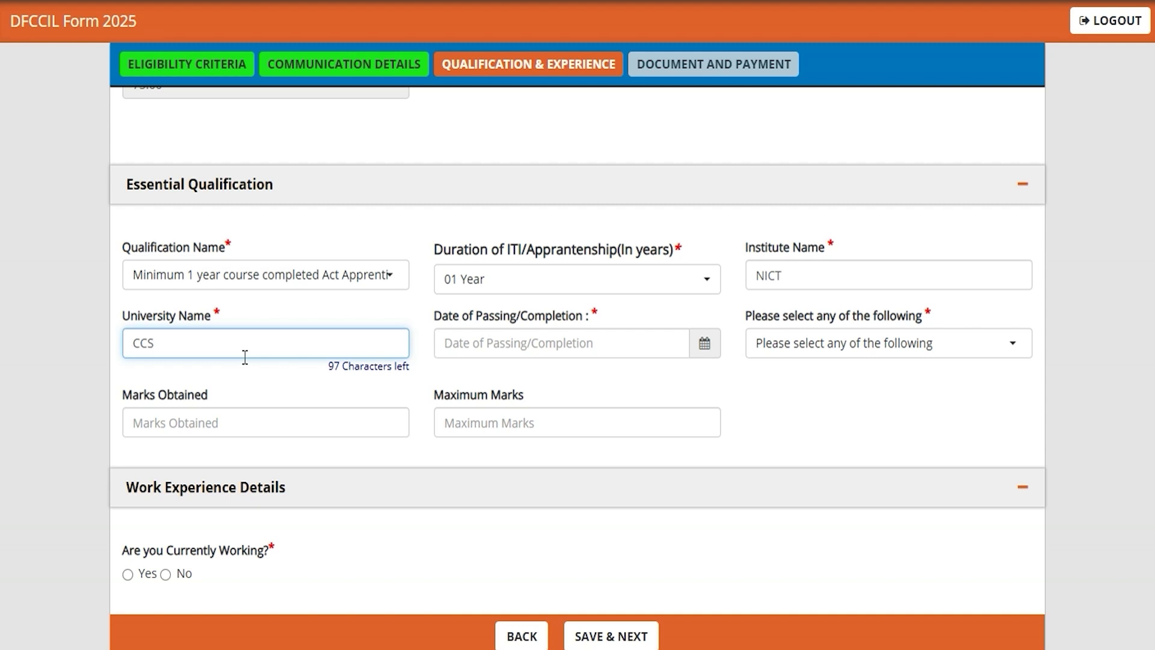
pyautogui.write('S')
pyautogui.click(705, 346)
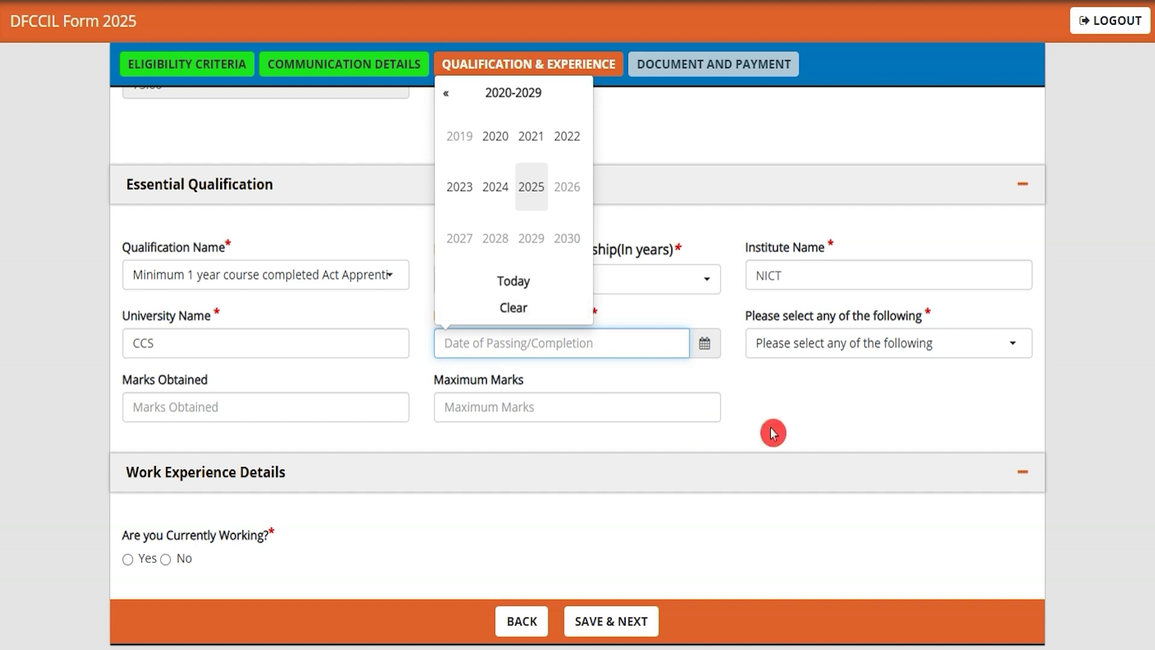
pyautogui.click(821, 404)
# Step: Set the essential qualification's result type to Percentage, with 450 marks obtained out of a maximum of 600
pyautogui.click(840, 357)
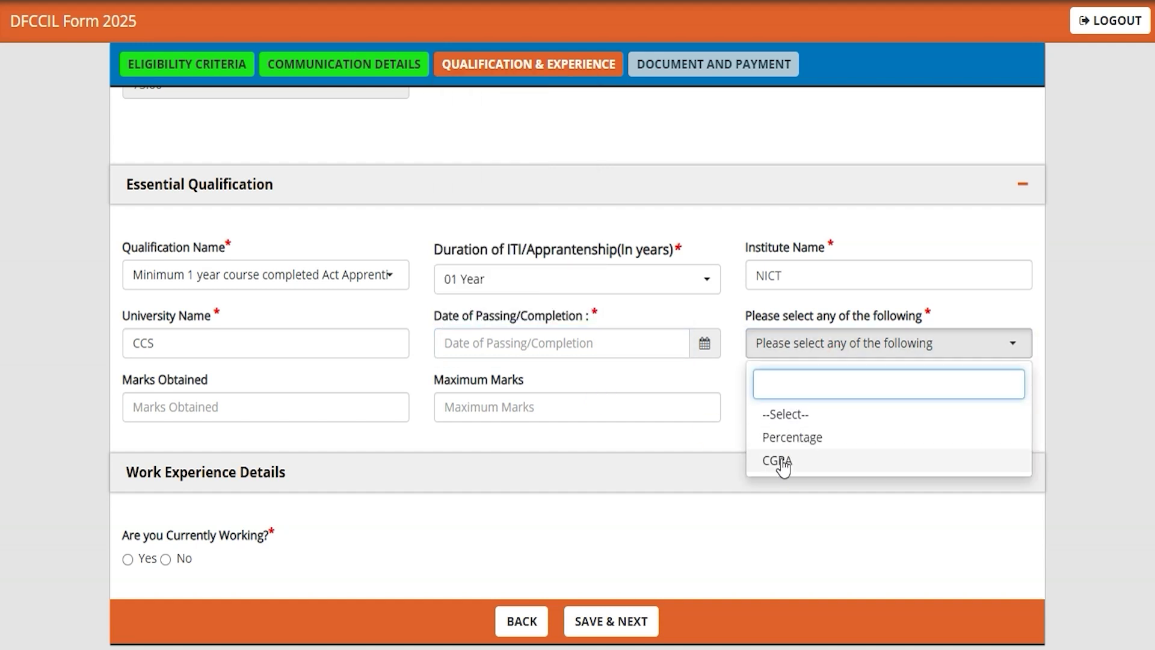
pyautogui.click(784, 438)
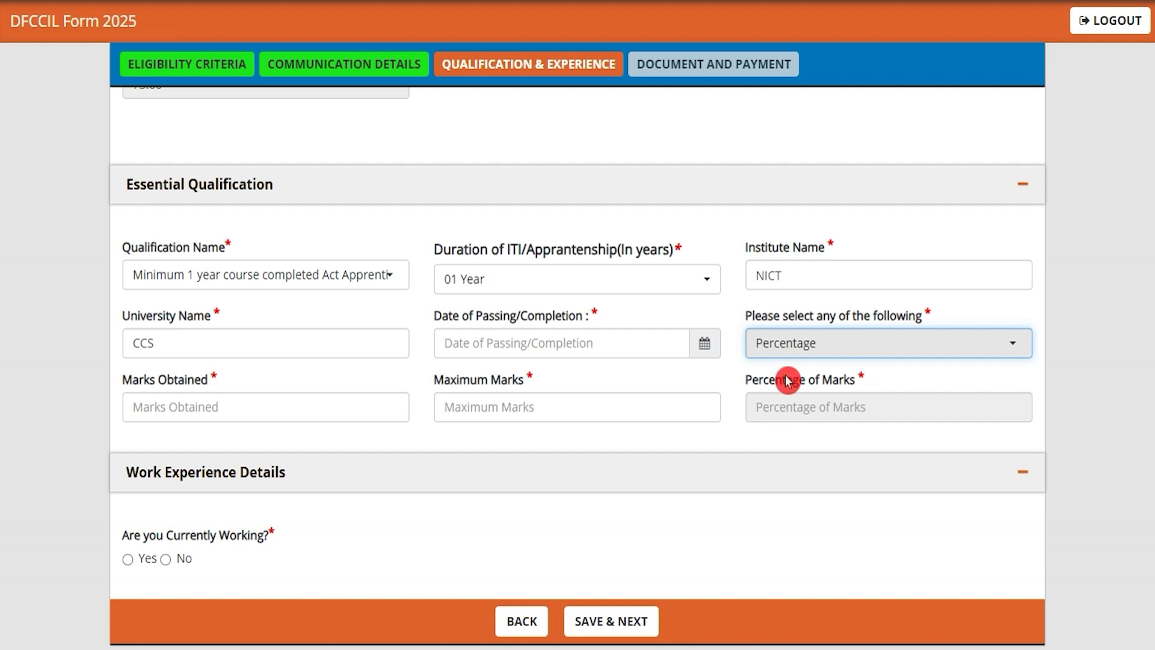
pyautogui.click(268, 408)
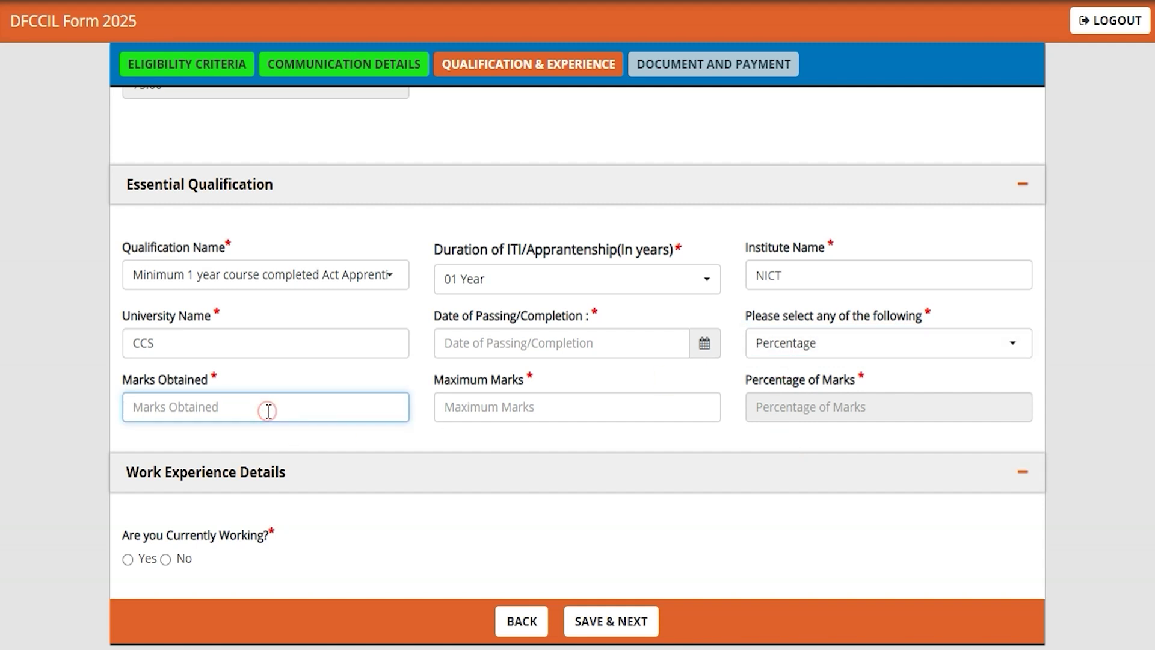
pyautogui.write('450')
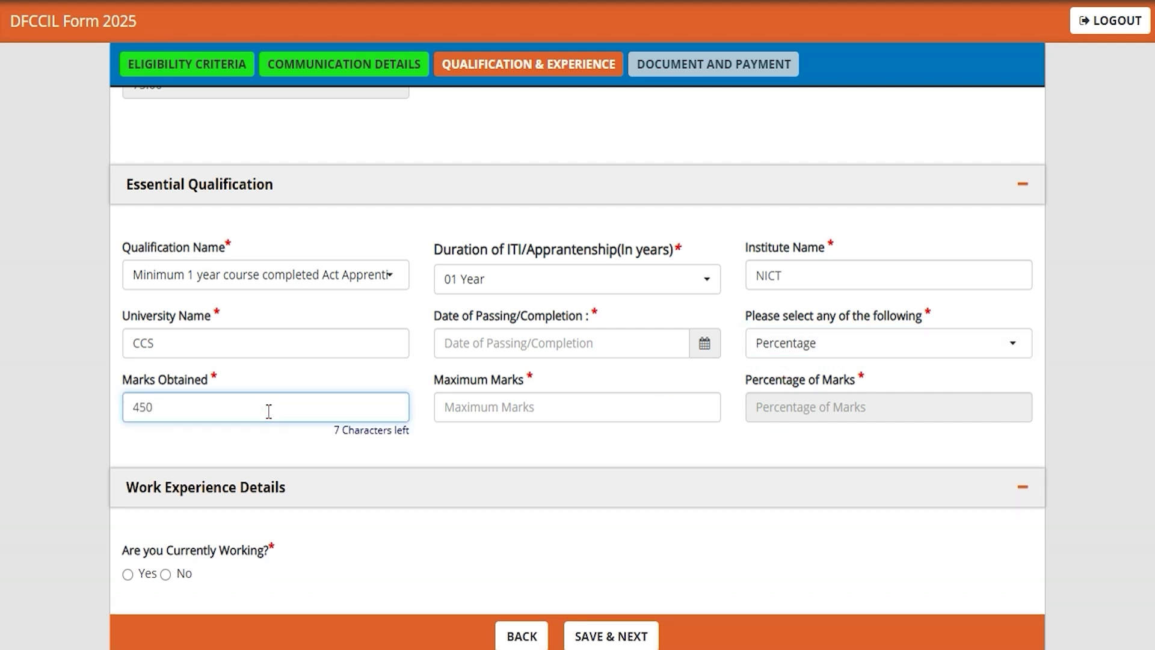
pyautogui.click(553, 413)
pyautogui.write('600')
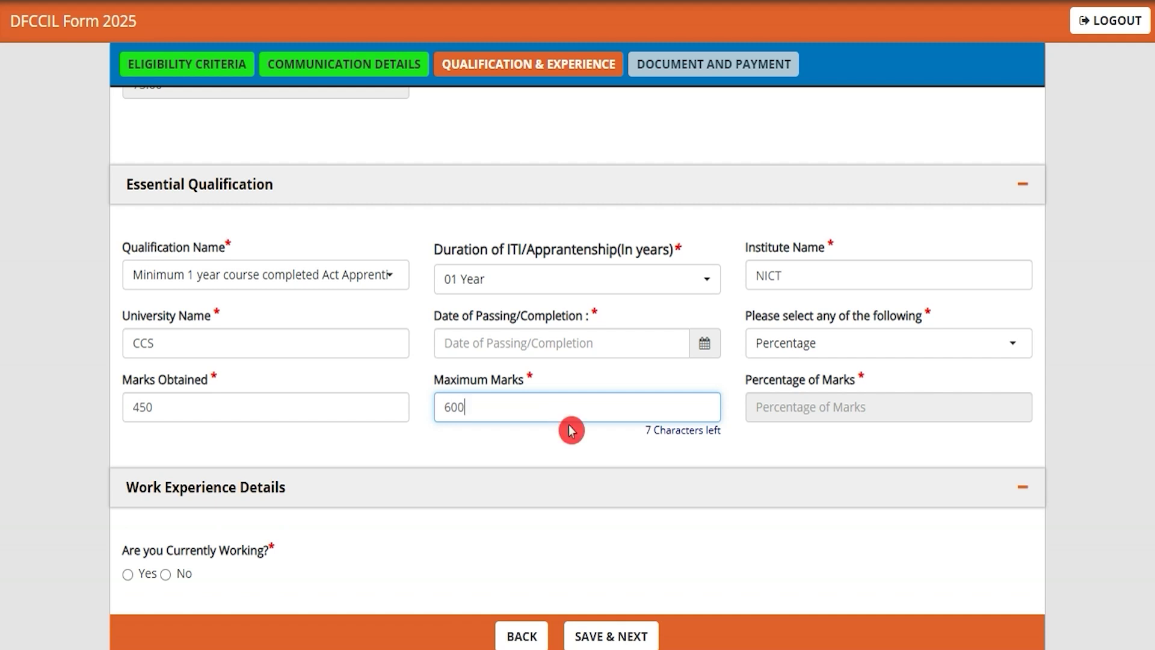
pyautogui.click(728, 446)
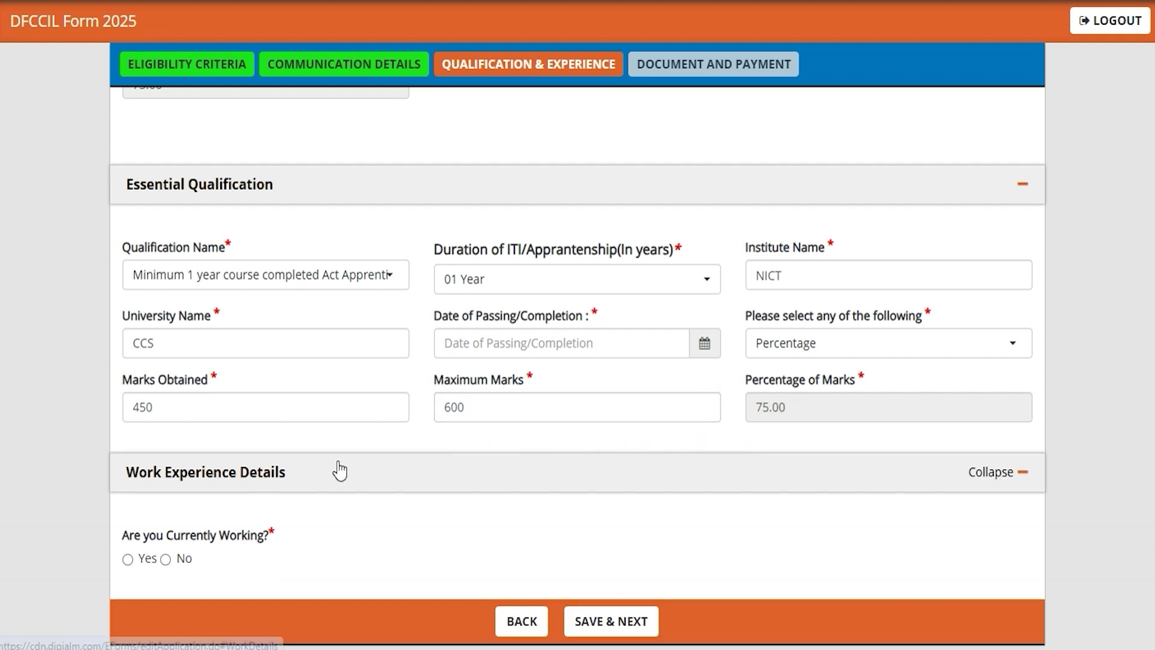
# Step: Answer Yes to currently working and look at the employer name and date of joining fields
pyautogui.scroll(-1, 336, 468)
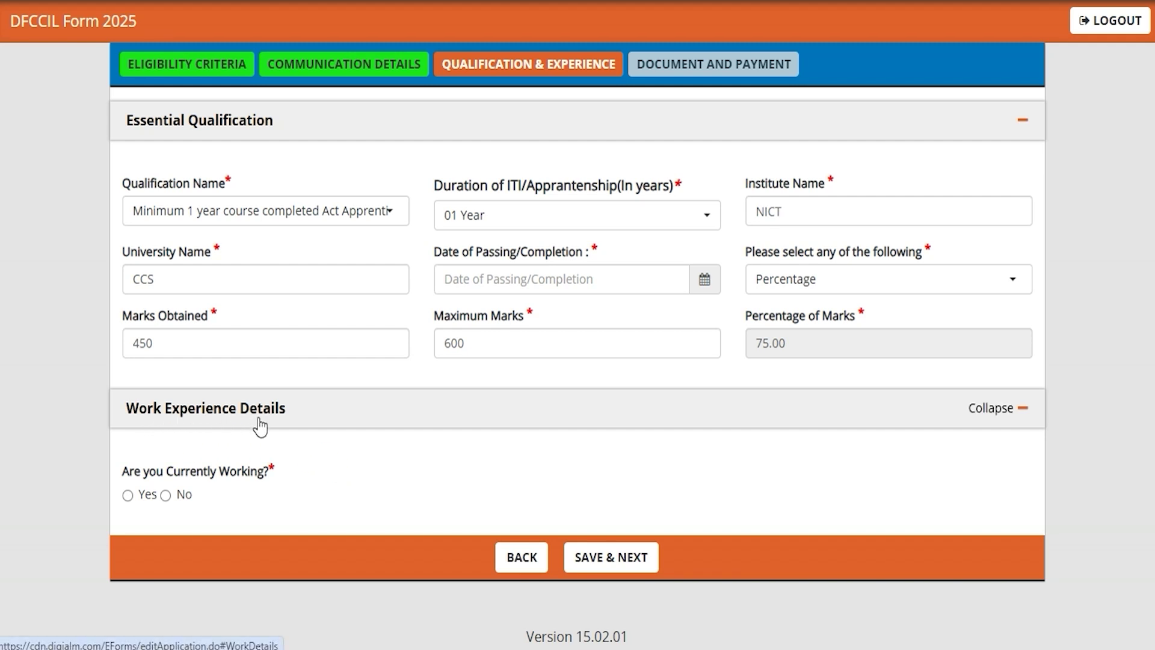
pyautogui.click(129, 496)
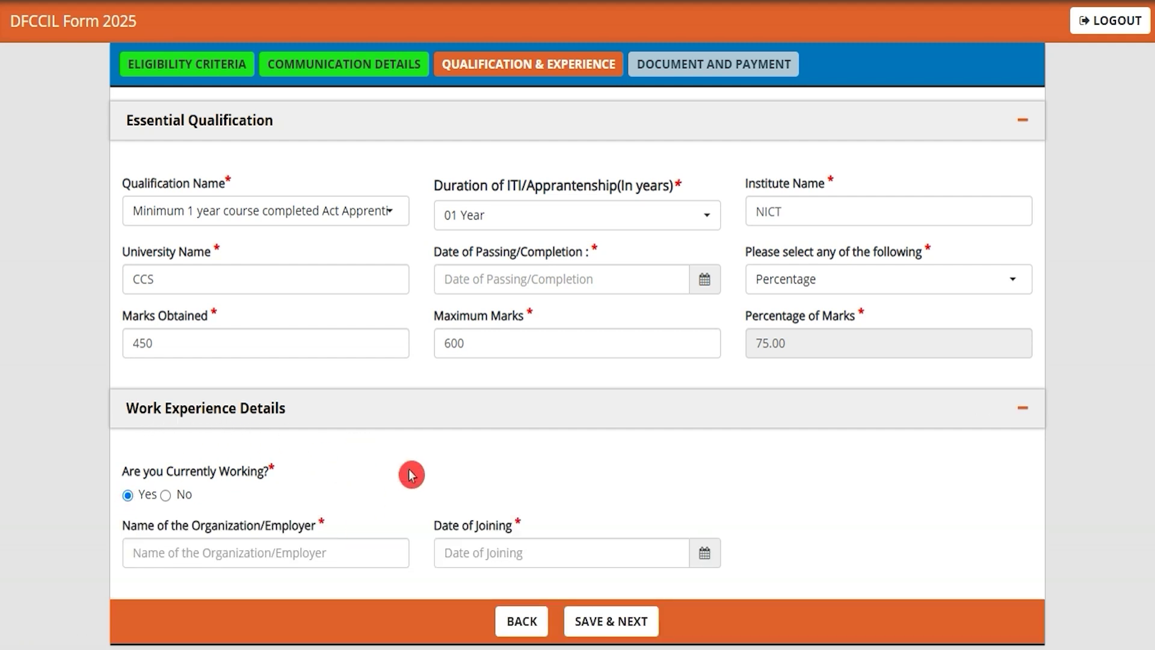
pyautogui.scroll(-1, 413, 470)
pyautogui.click(272, 492)
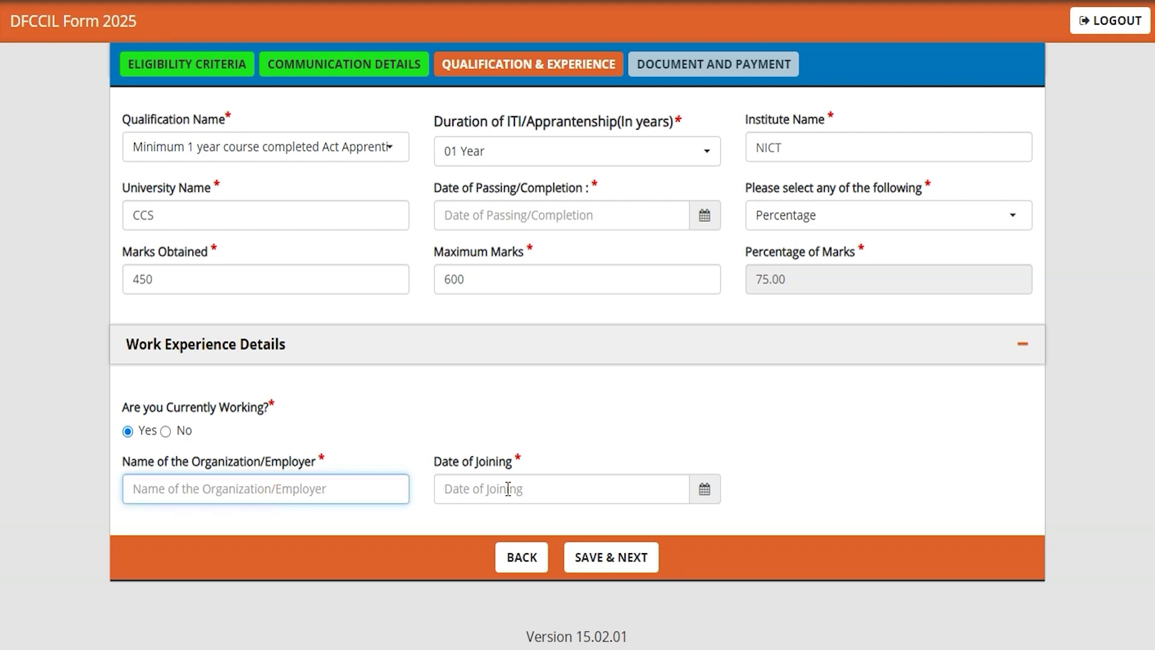
pyautogui.click(703, 490)
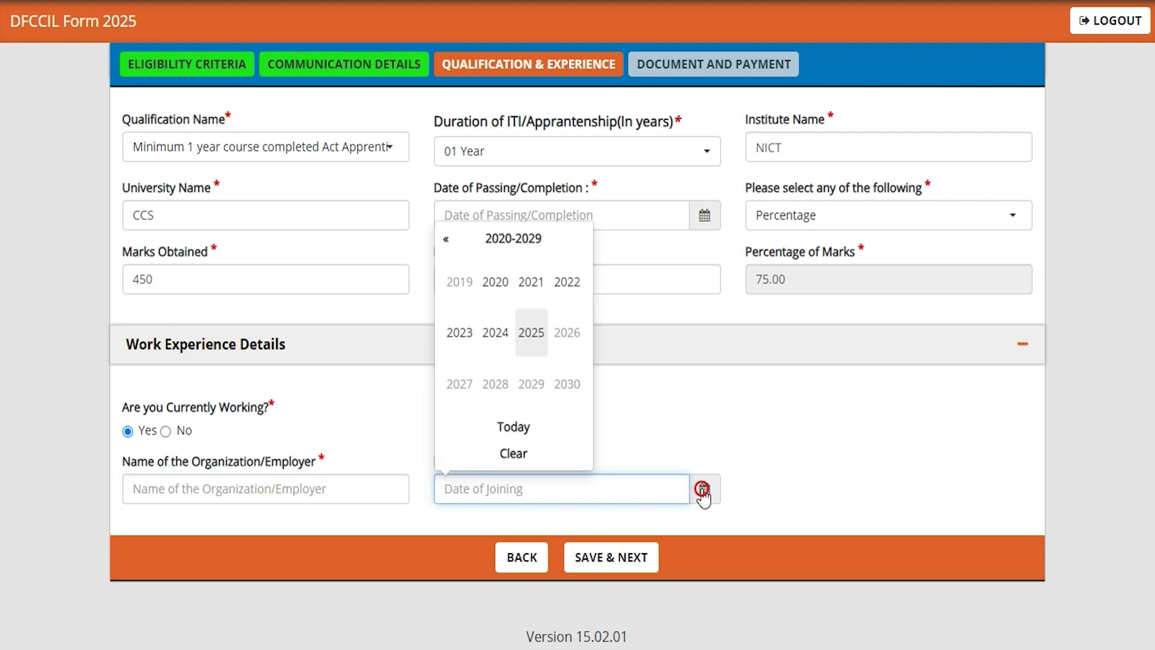
pyautogui.click(773, 465)
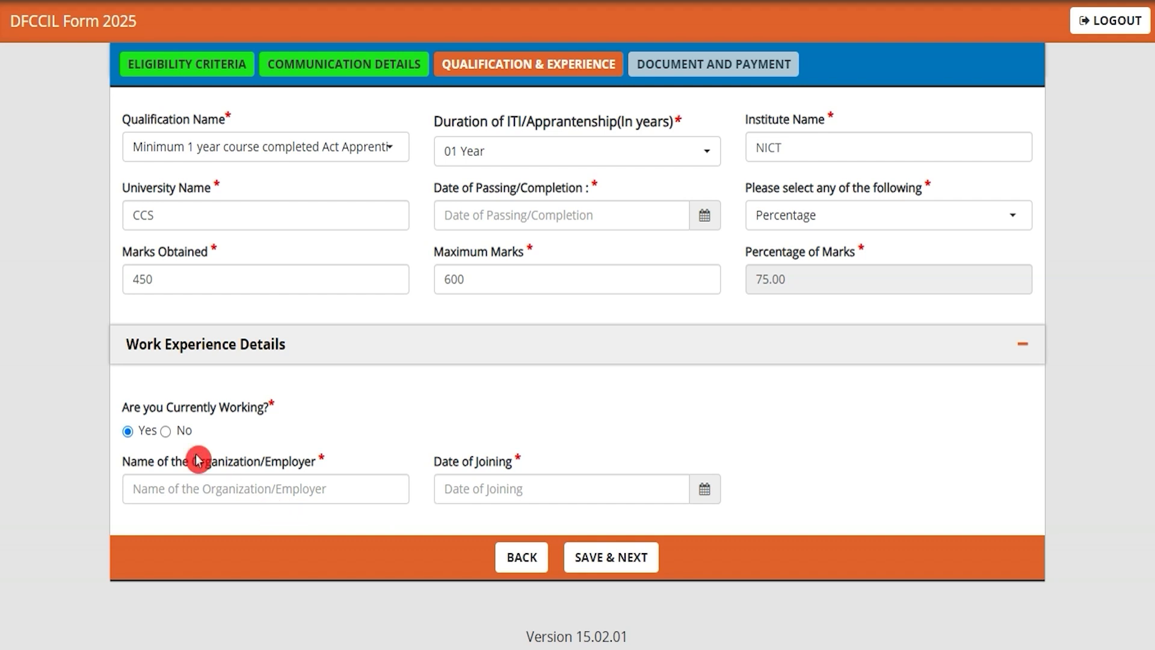
# Step: Answer No to currently working, save the qualification and experience details and proceed to the document and payment section
pyautogui.click(166, 431)
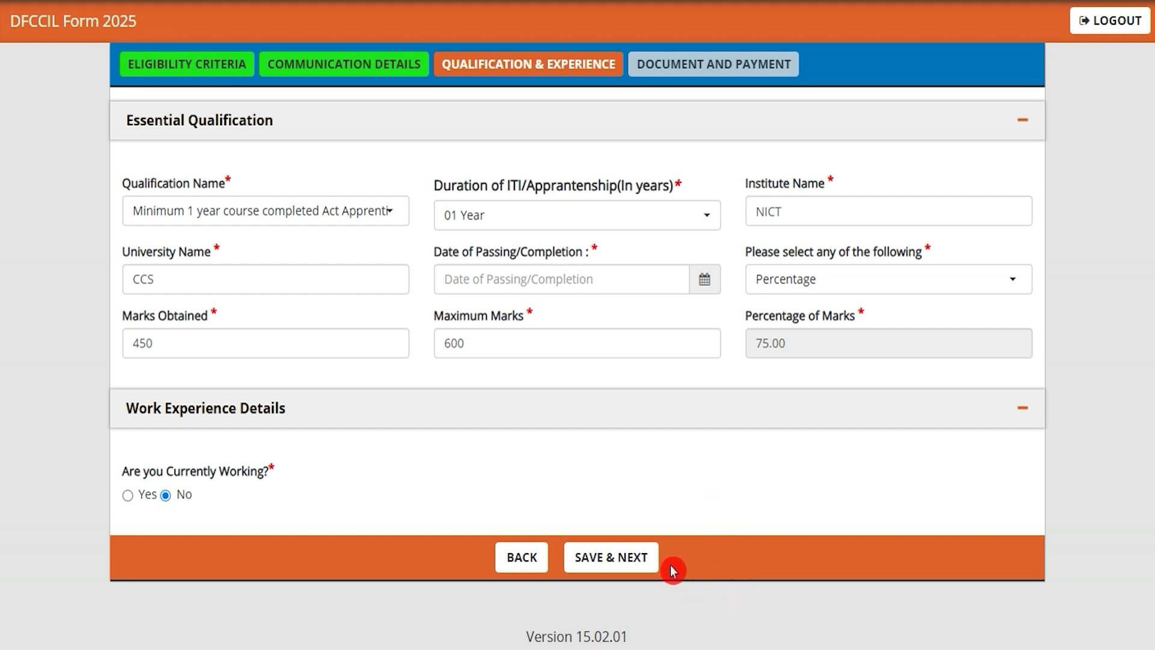
pyautogui.click(645, 564)
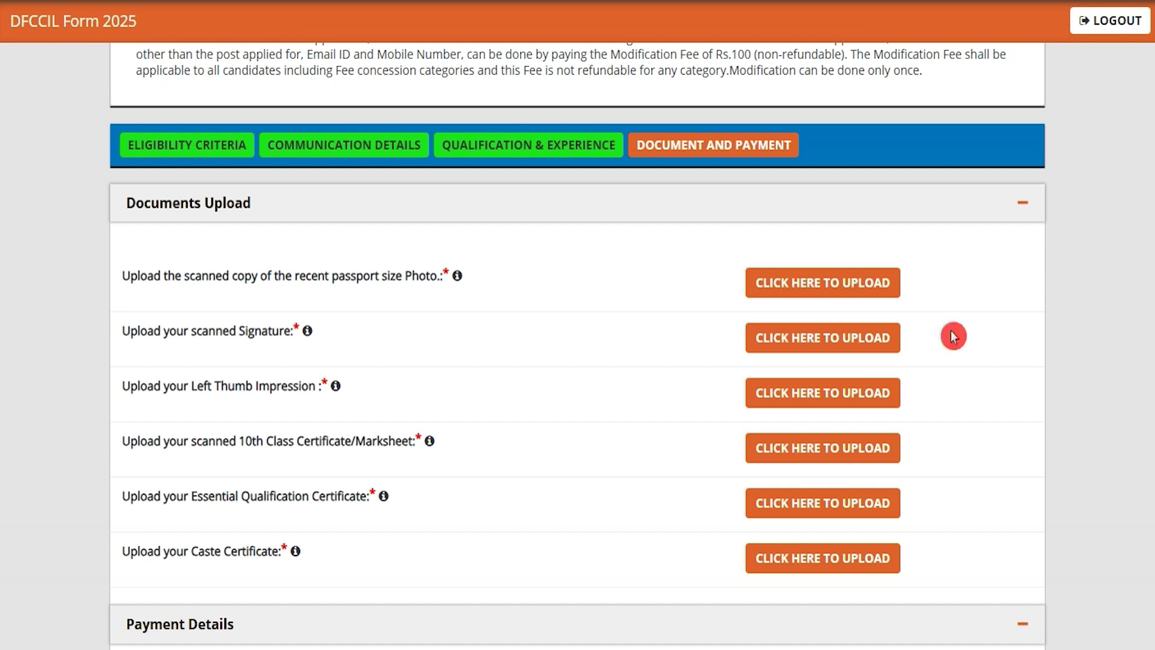
# Step: Review the list of documents required for upload, from the passport size photo to the caste certificate
pyautogui.moveTo(350, 280); pyautogui.dragTo(387, 286)
pyautogui.moveTo(210, 331); pyautogui.dragTo(257, 332)
pyautogui.moveTo(198, 388); pyautogui.dragTo(265, 405)
pyautogui.moveTo(240, 441); pyautogui.dragTo(380, 452)
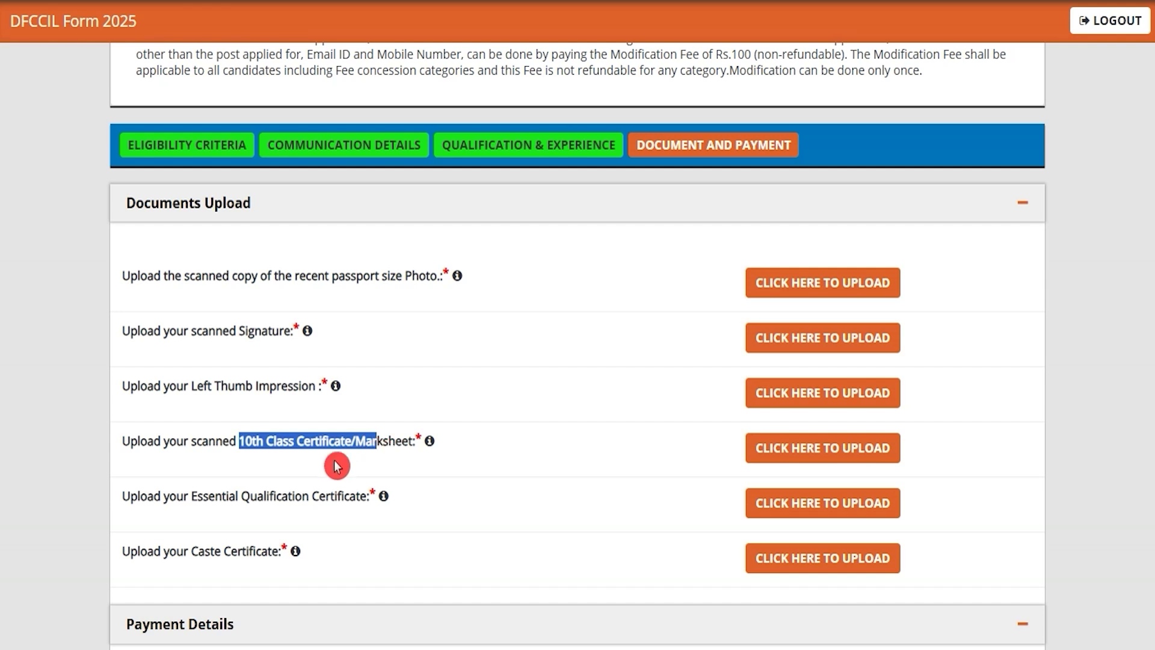
pyautogui.moveTo(215, 496); pyautogui.dragTo(343, 512)
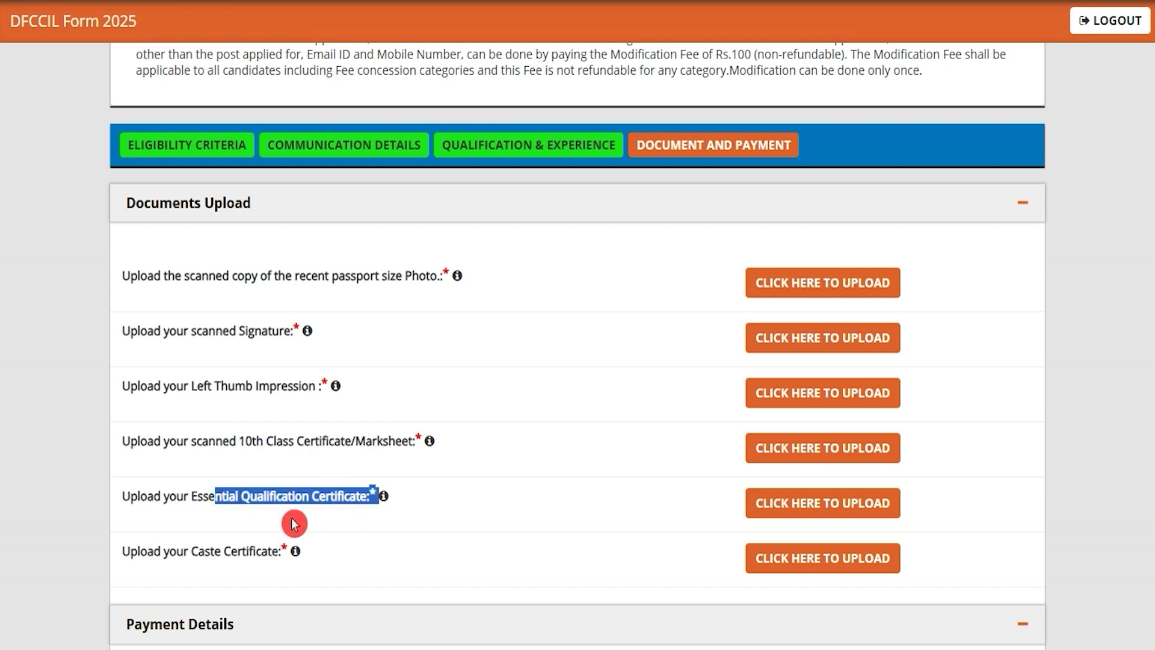
pyautogui.moveTo(192, 554); pyautogui.dragTo(265, 560)
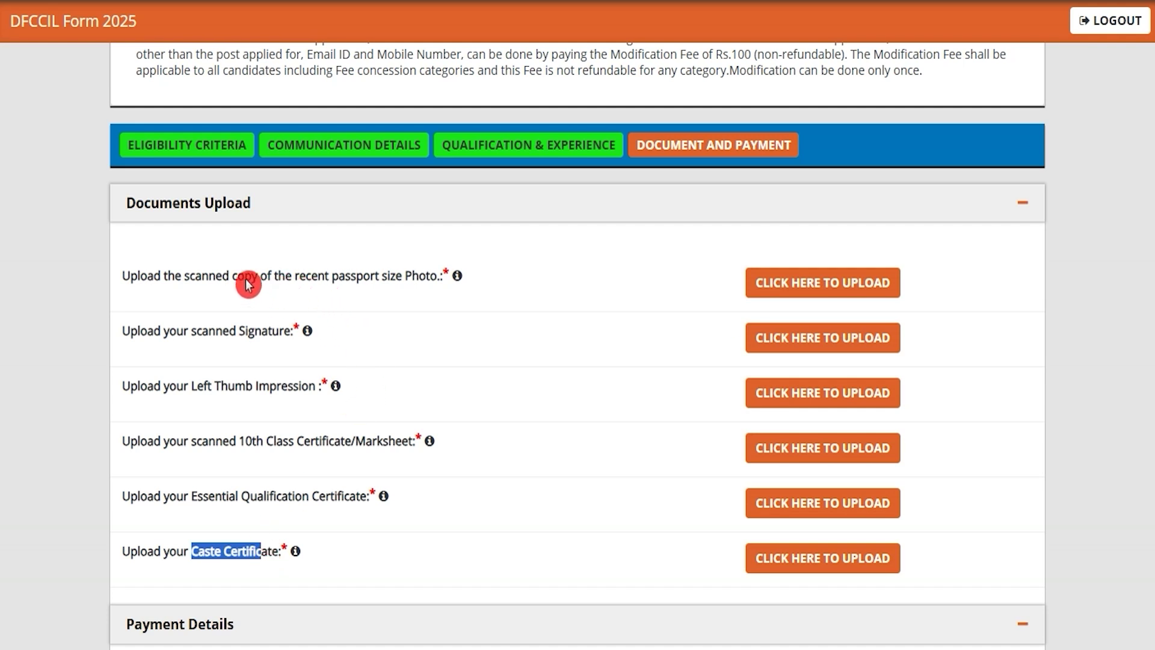
pyautogui.moveTo(246, 278); pyautogui.dragTo(393, 285)
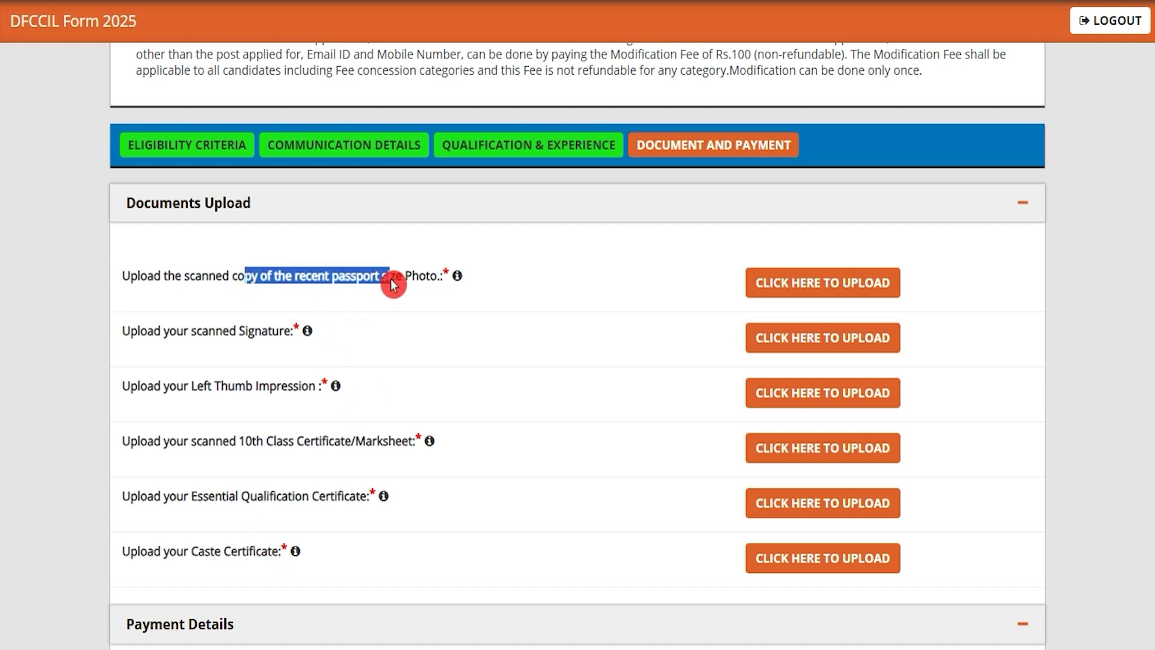
# Step: Read the file size, format and dimension requirements in the photograph upload dialog and close it
pyautogui.click(824, 292)
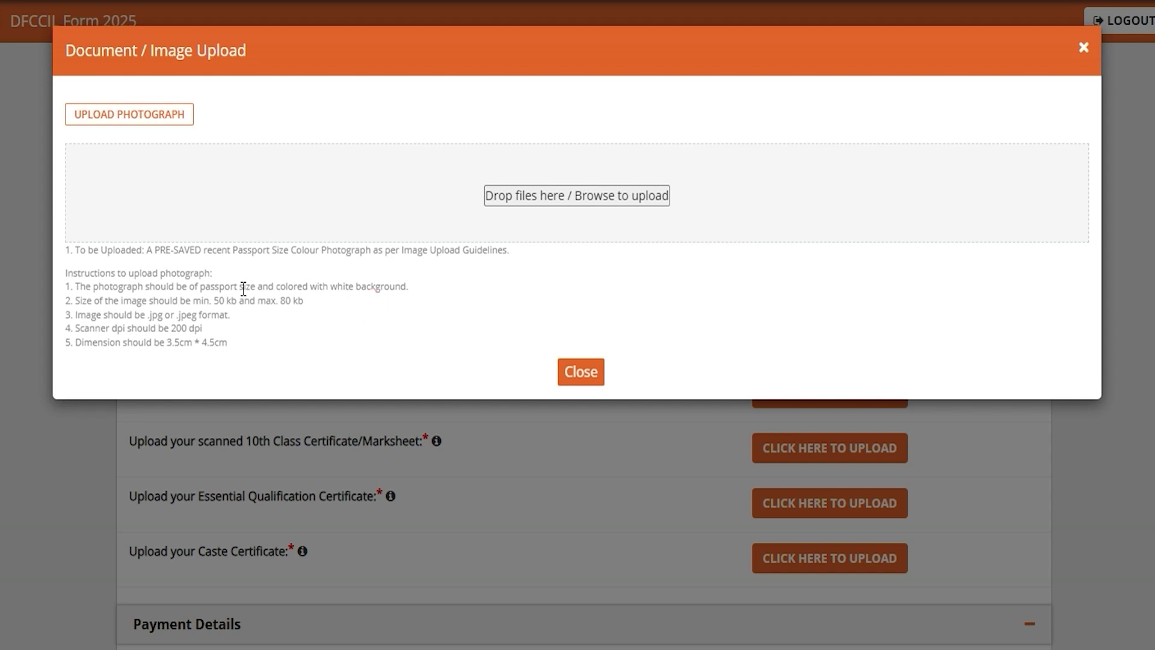
pyautogui.moveTo(221, 299); pyautogui.dragTo(295, 300)
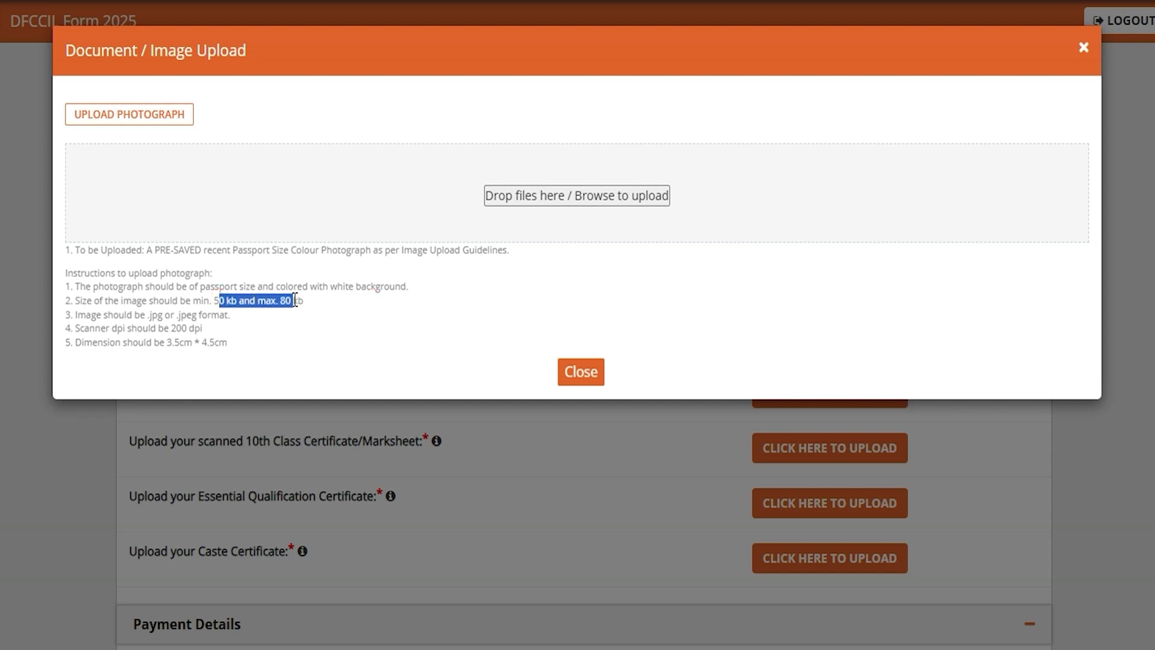
pyautogui.moveTo(150, 315); pyautogui.dragTo(221, 314)
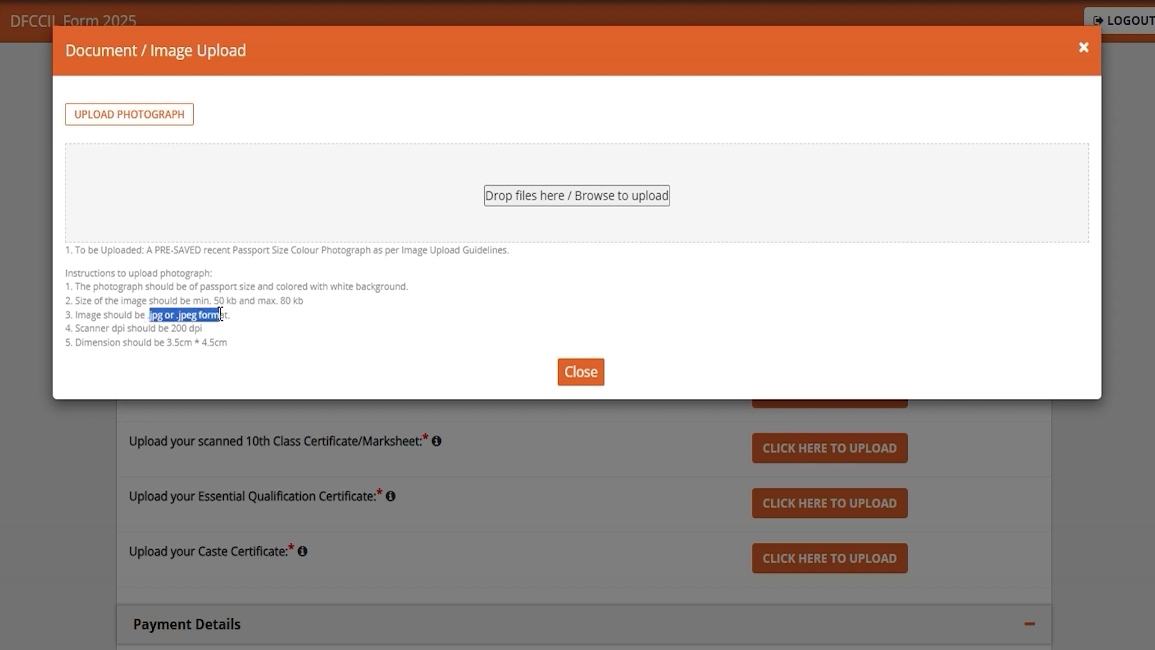
pyautogui.moveTo(168, 342); pyautogui.dragTo(200, 342)
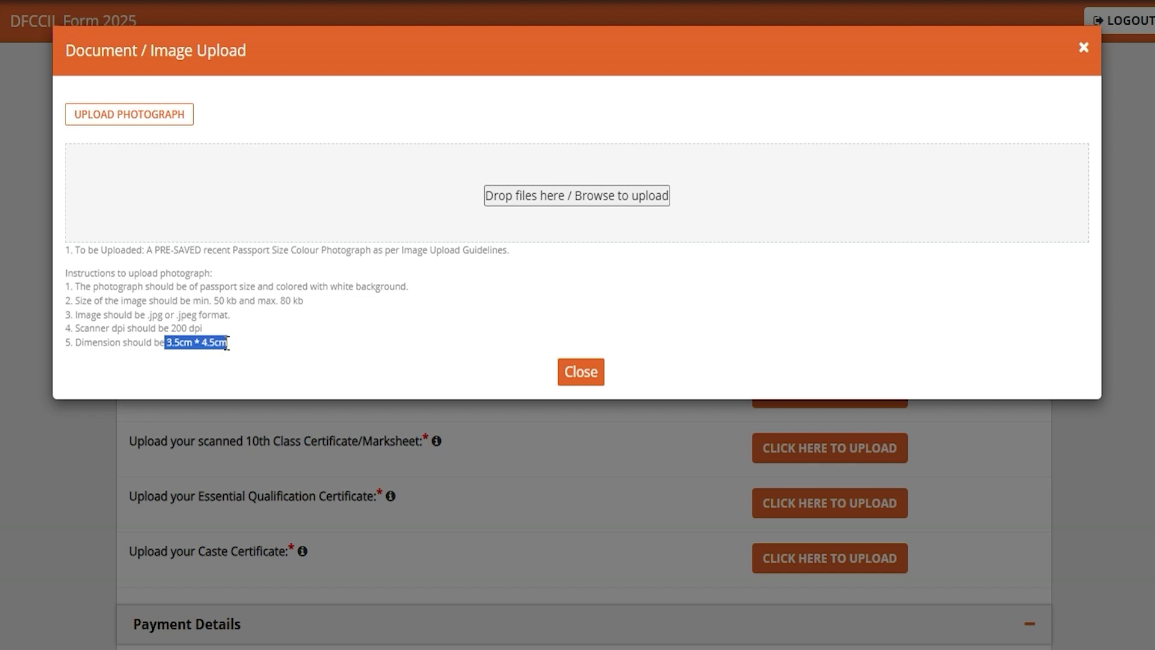
pyautogui.click(204, 336)
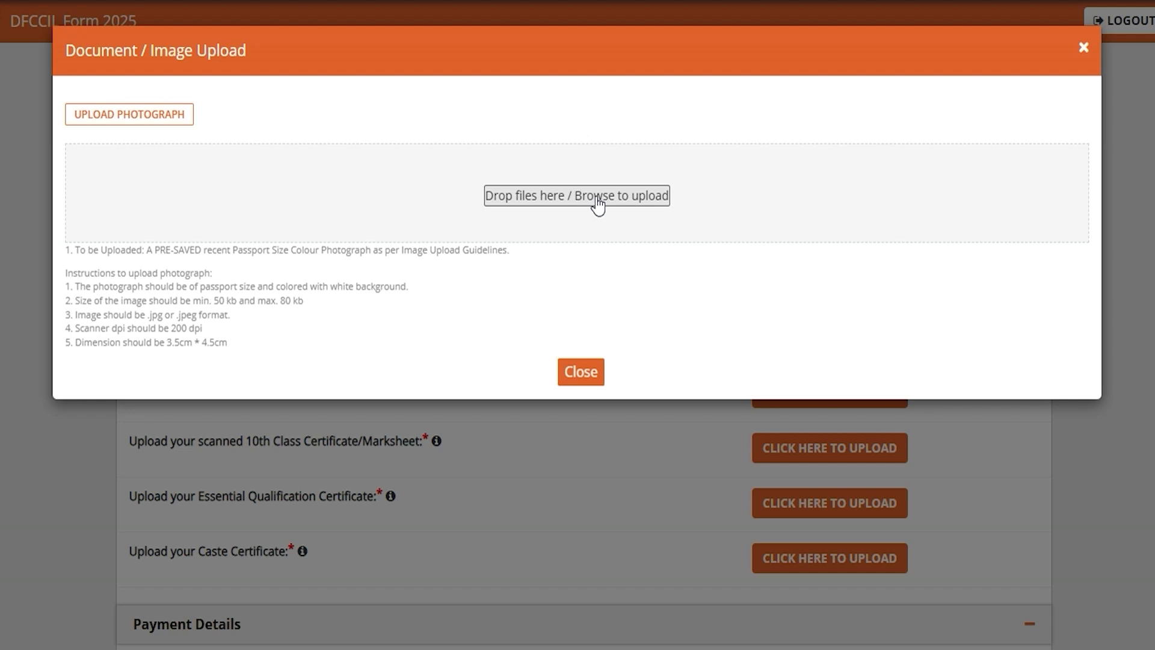
pyautogui.click(579, 368)
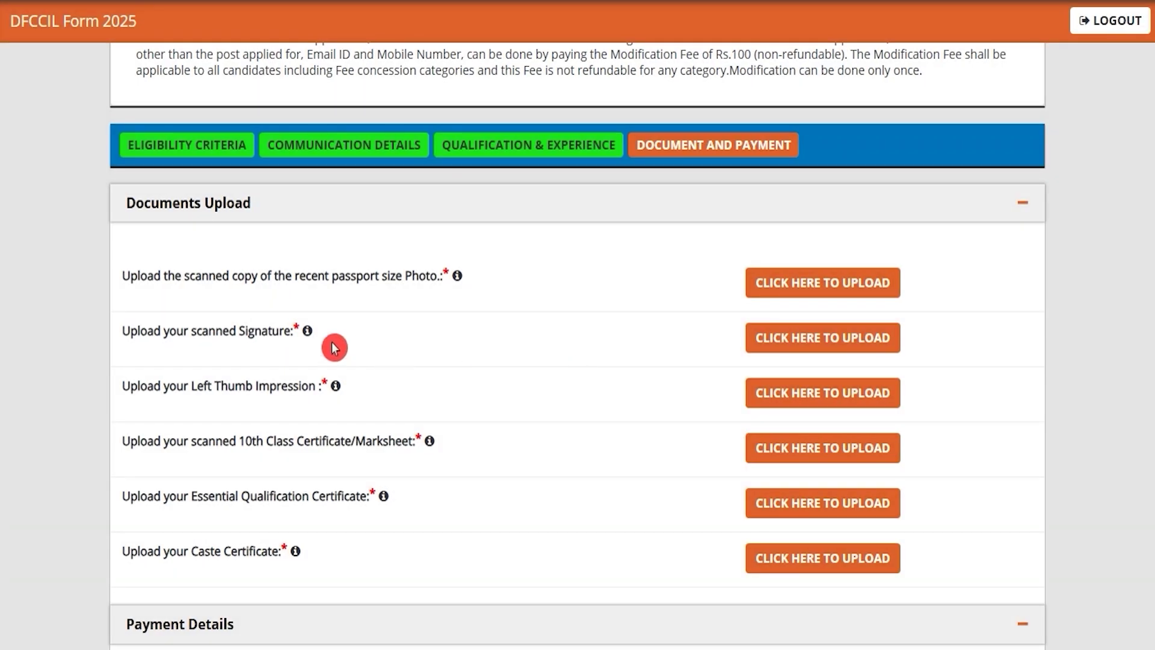
# Step: Read the file size and format requirements in the signature upload dialog and close it
pyautogui.click(765, 341)
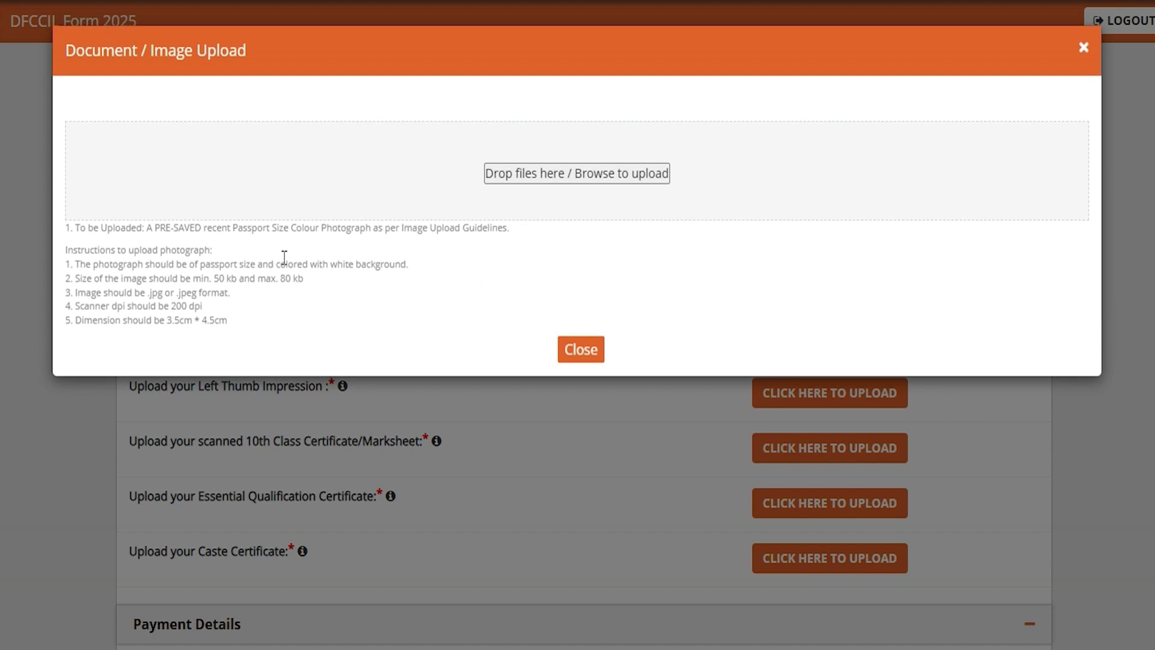
pyautogui.moveTo(248, 248); pyautogui.dragTo(447, 253)
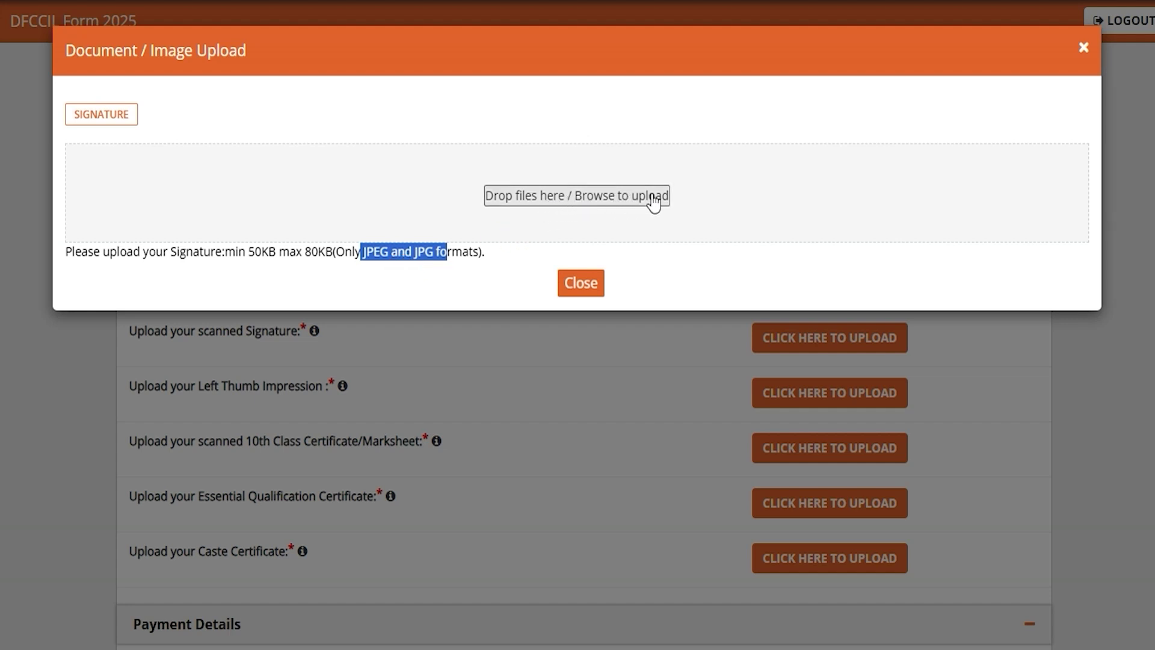
pyautogui.click(582, 286)
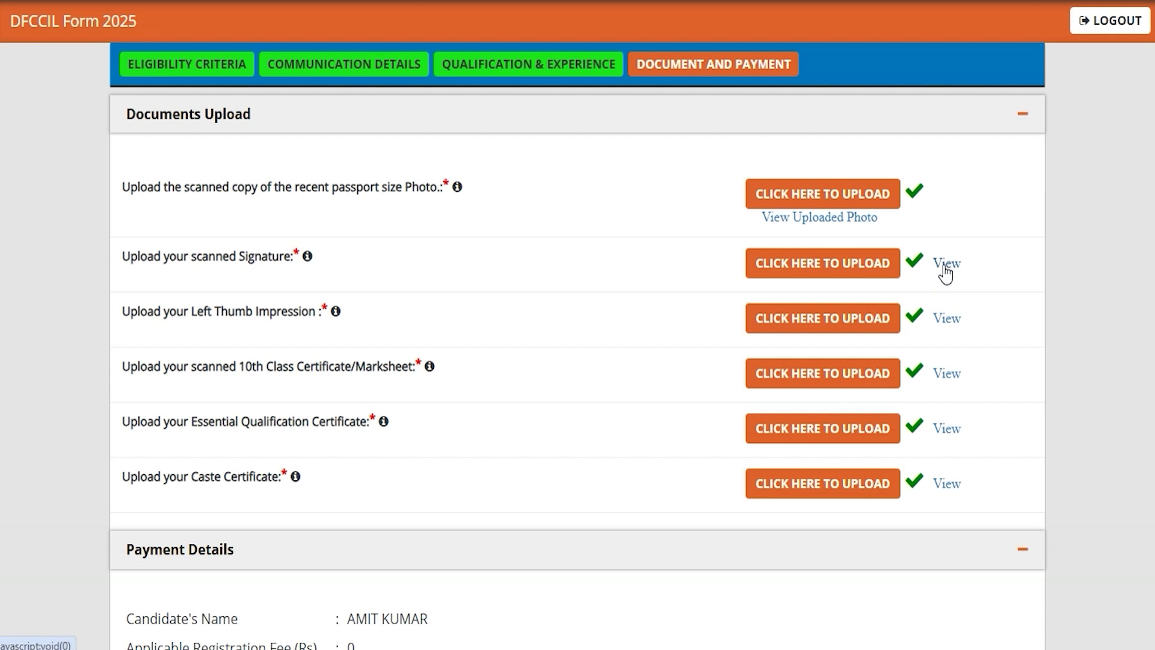
# Step: Check the applicable registration fee in the payment details against the notification's application fees for UR/OBC/EWS, MTS and SC/ST/PH candidates
pyautogui.scroll(-5, 662, 503)
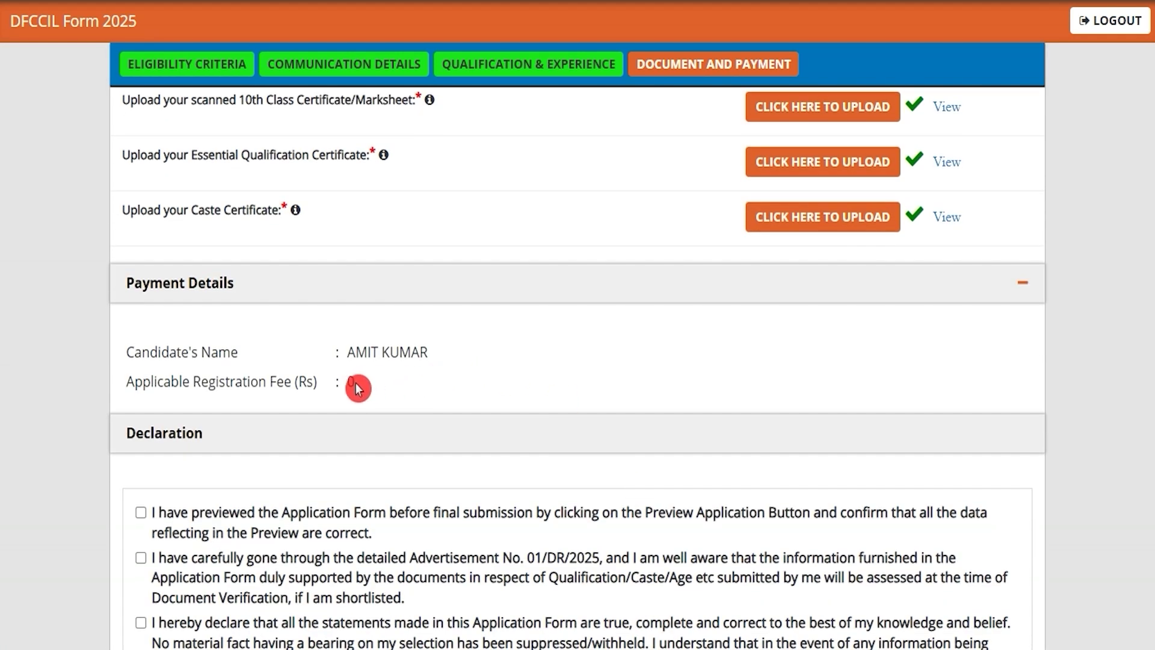
pyautogui.doubleClick(352, 382)
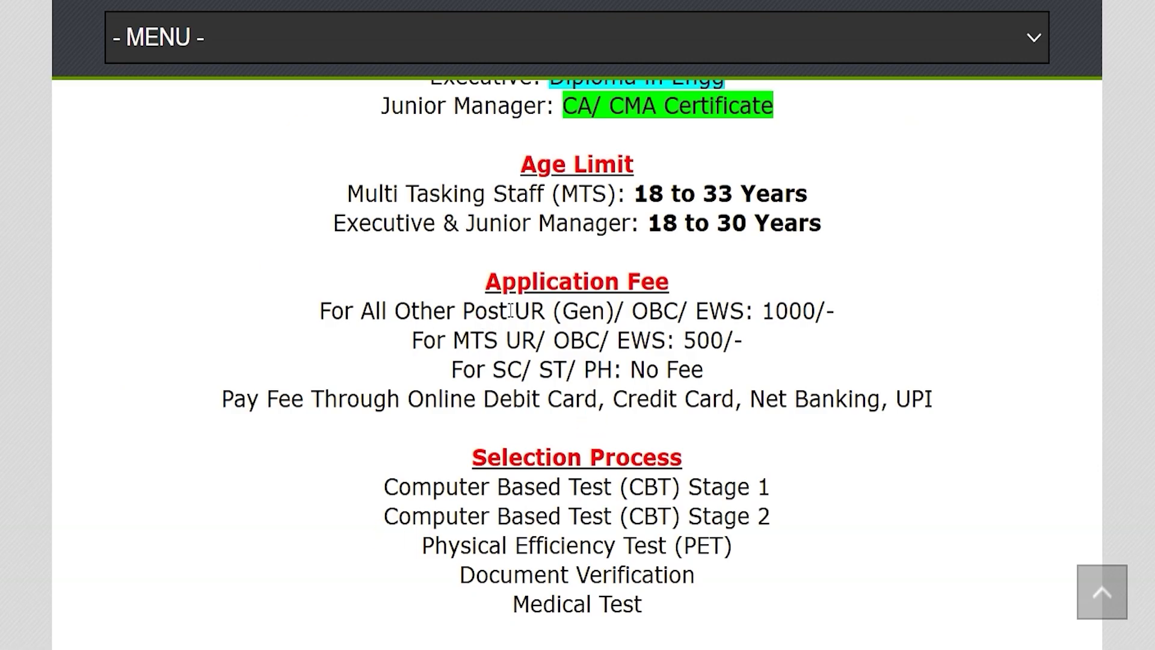
pyautogui.moveTo(515, 311); pyautogui.dragTo(729, 311)
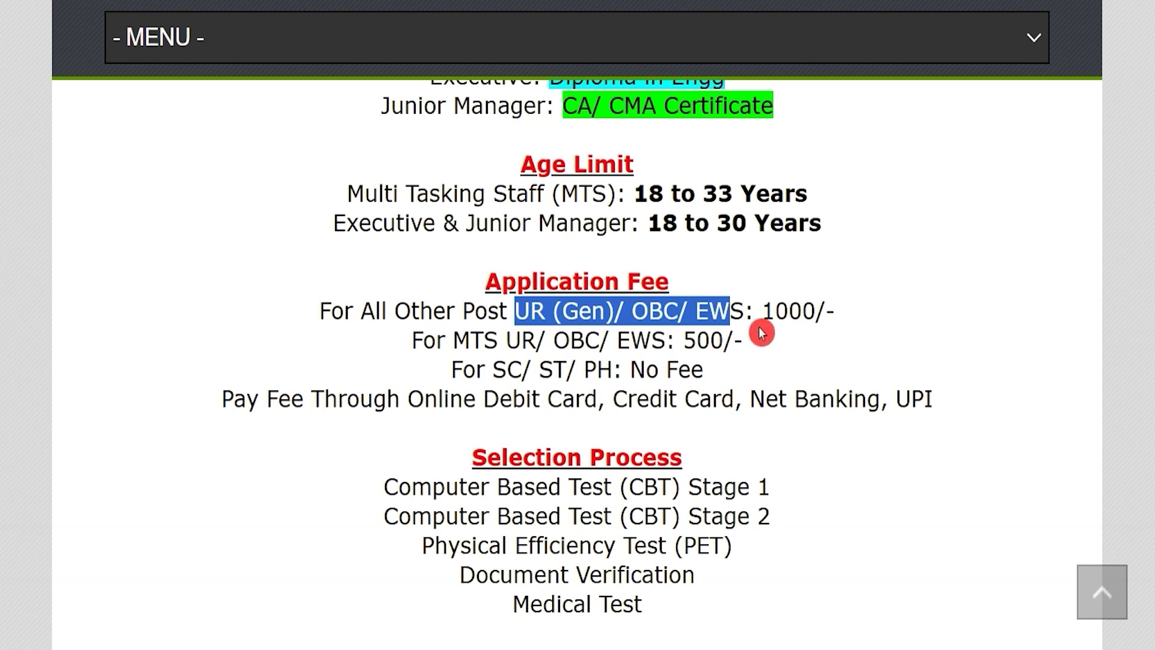
pyautogui.moveTo(763, 310); pyautogui.dragTo(836, 311)
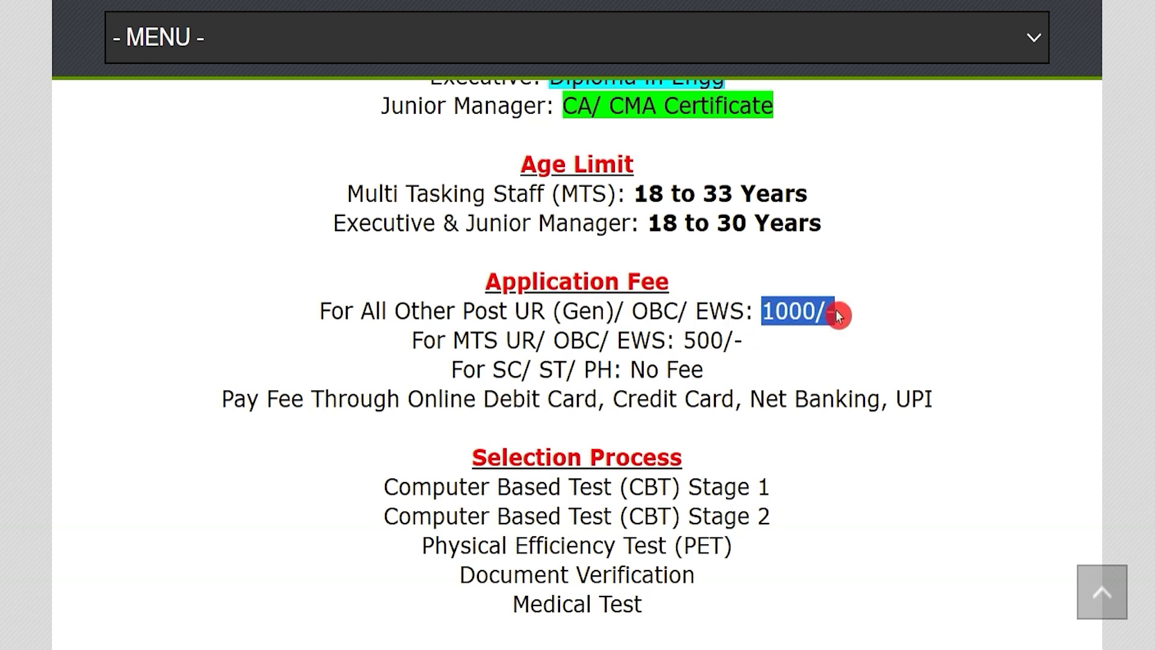
pyautogui.moveTo(506, 340); pyautogui.dragTo(735, 340)
pyautogui.moveTo(497, 369); pyautogui.dragTo(698, 370)
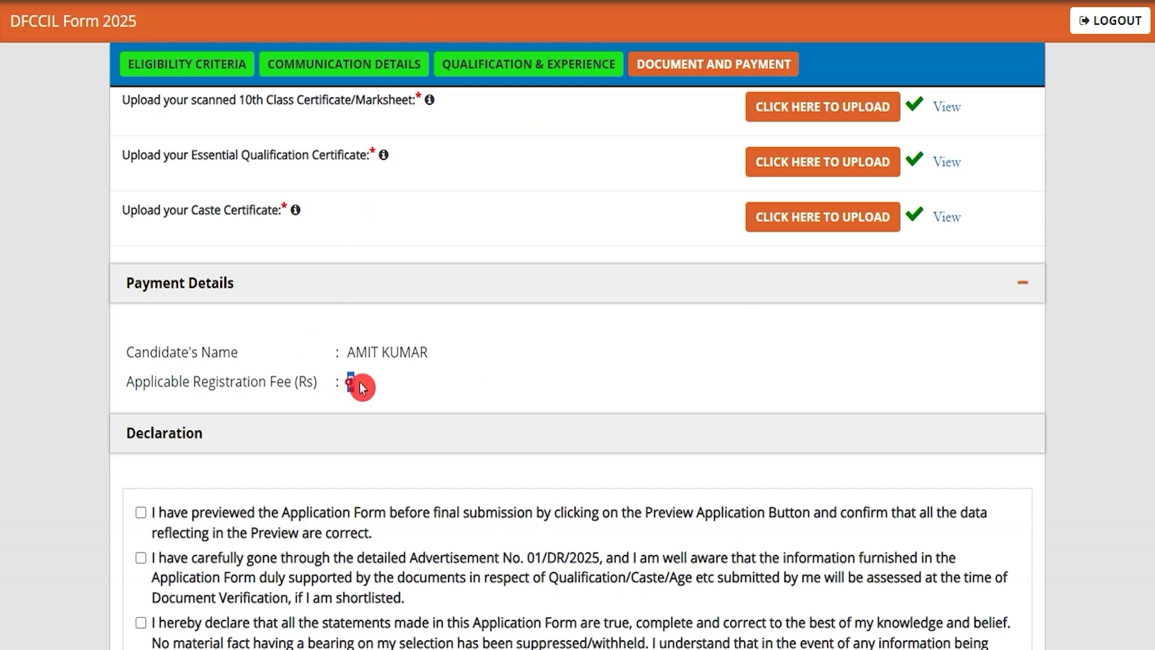
# Step: Accept all the declaration statements, including the truthfulness declaration and "I agree with above"
pyautogui.scroll(-3, 455, 383)
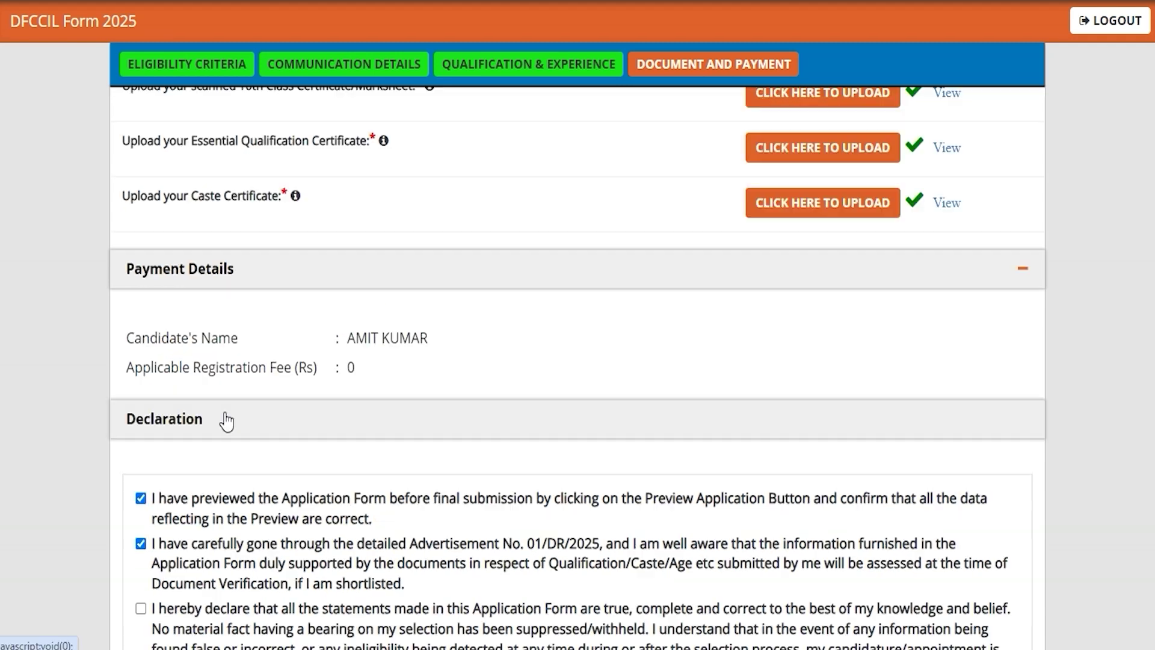
pyautogui.scroll(-4, 226, 421)
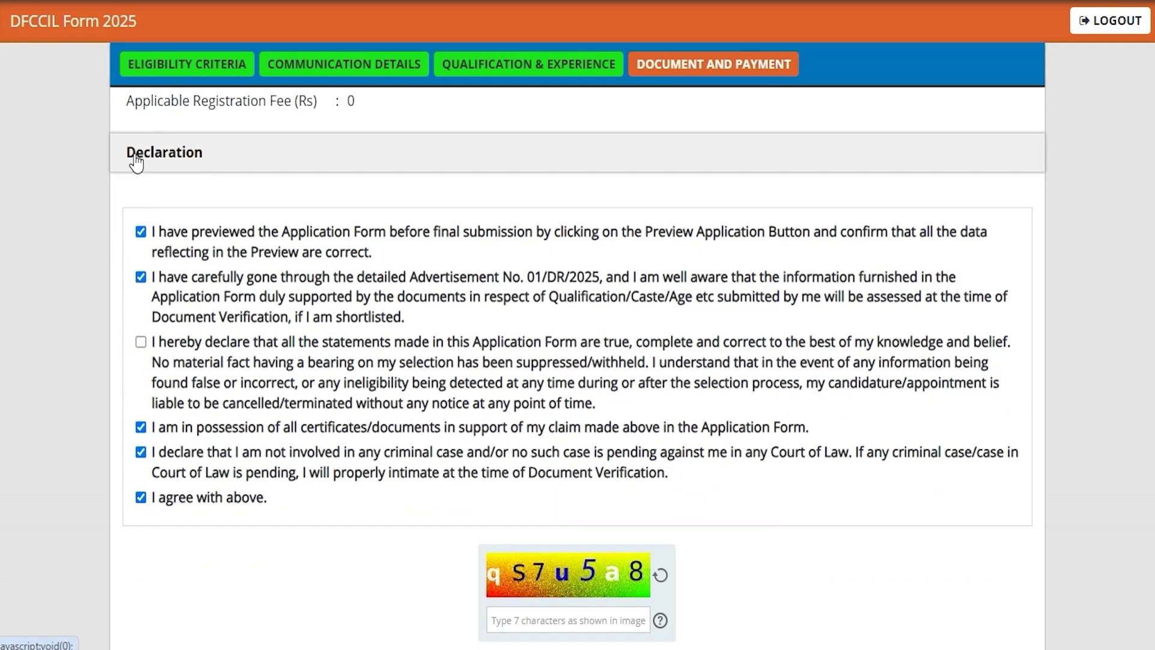
pyautogui.click(142, 343)
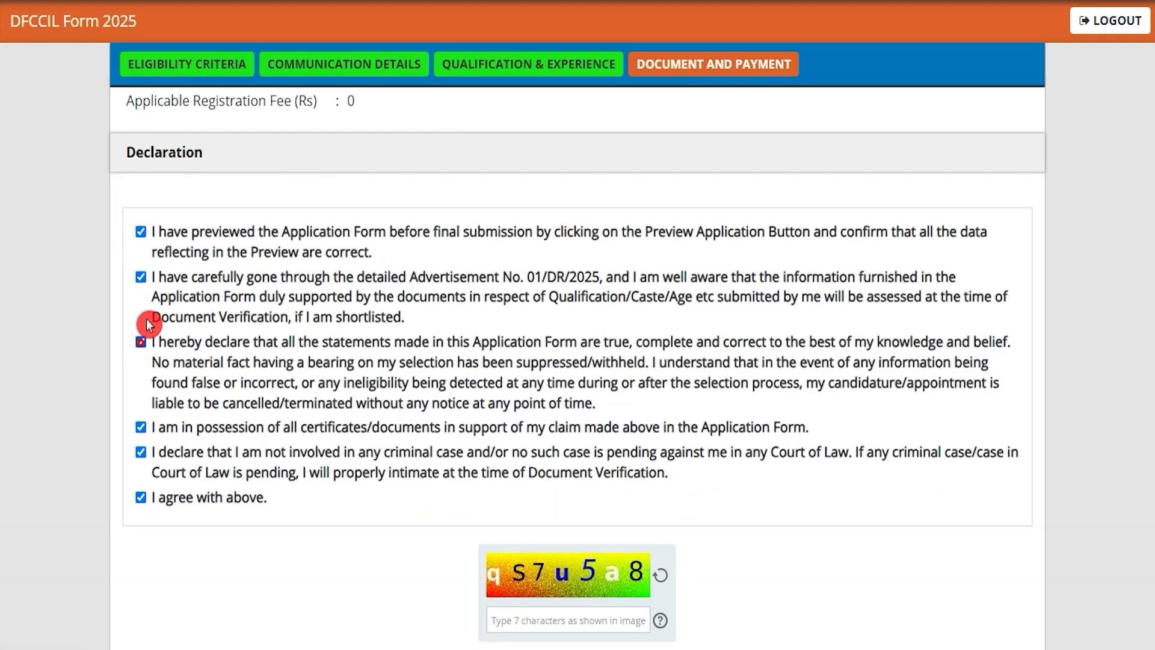
pyautogui.click(139, 493)
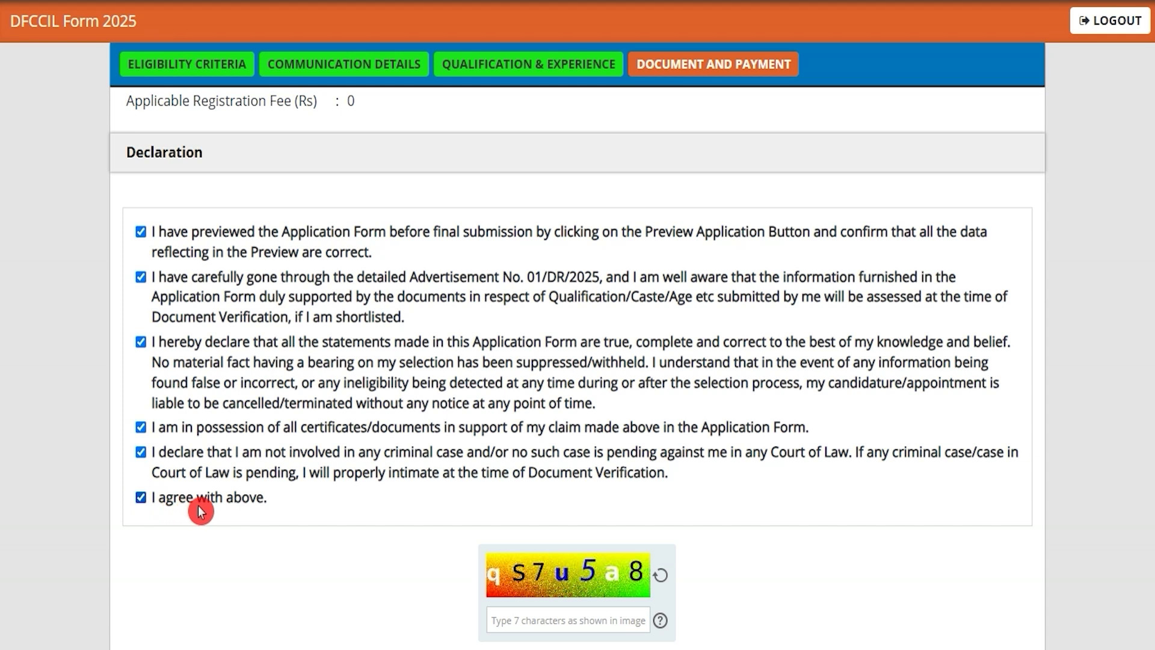
# Step: Submit the completed application form and close the submission note
pyautogui.scroll(-3, 394, 518)
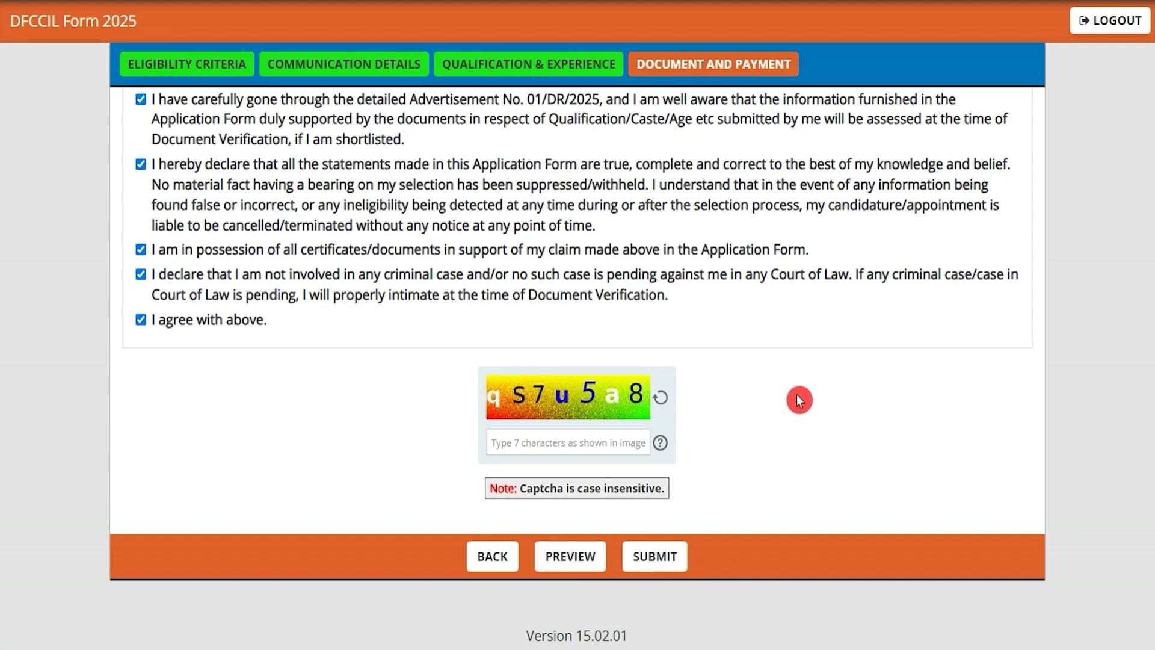
pyautogui.click(490, 558)
pyautogui.click(656, 557)
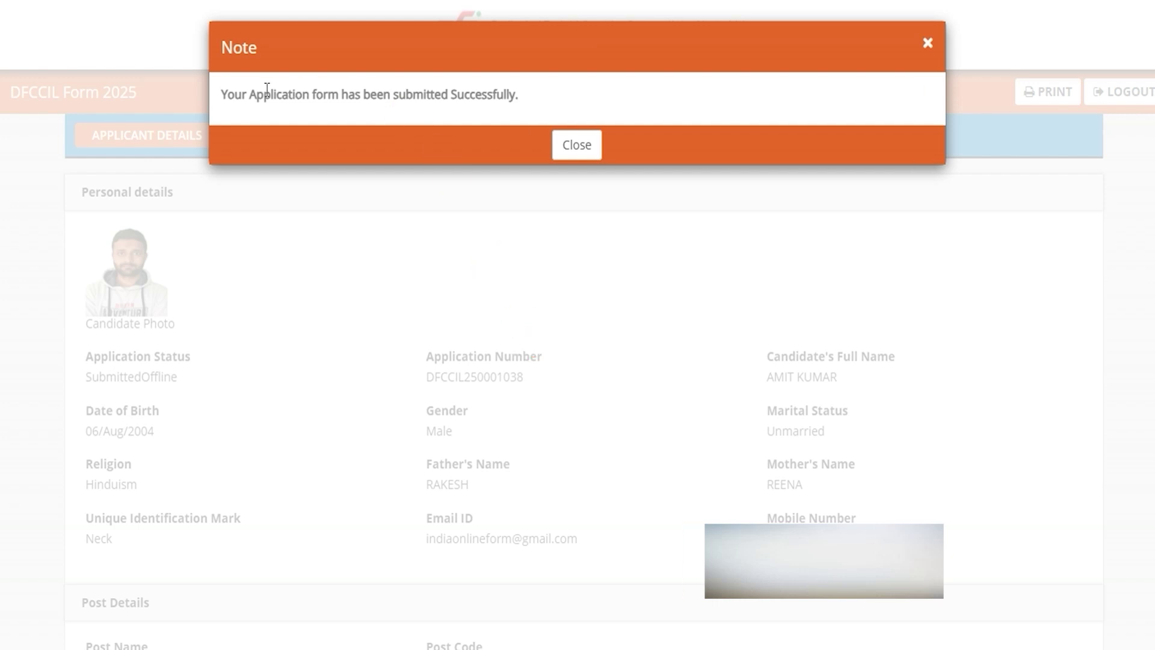
pyautogui.click(575, 147)
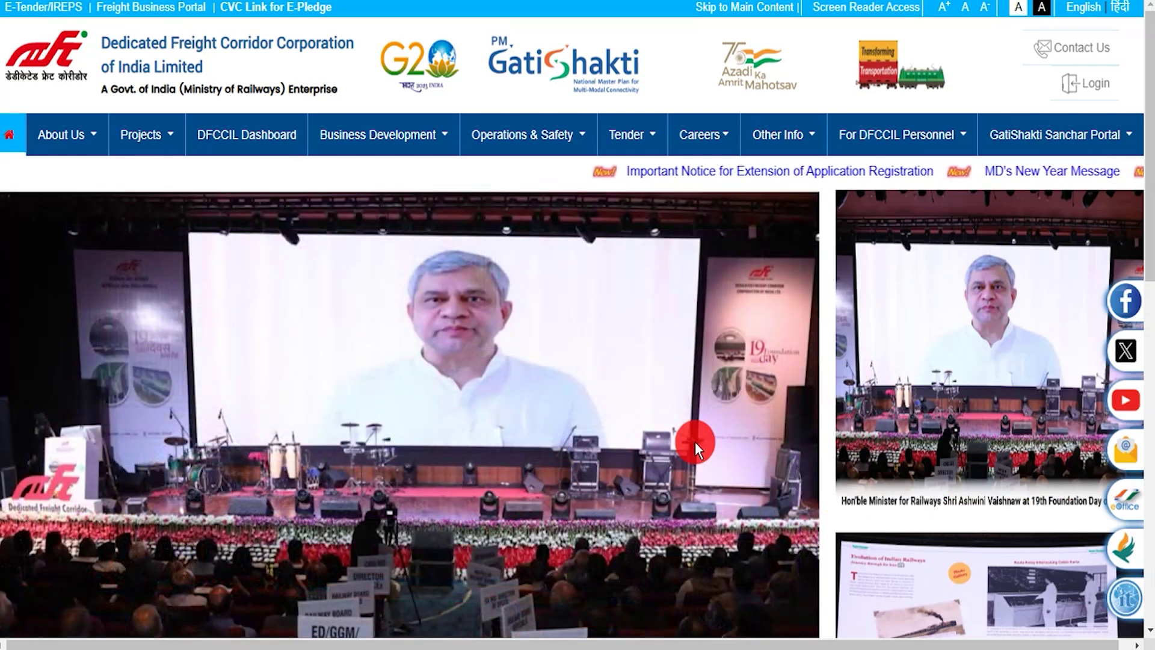
pyautogui.moveTo(799, 144)
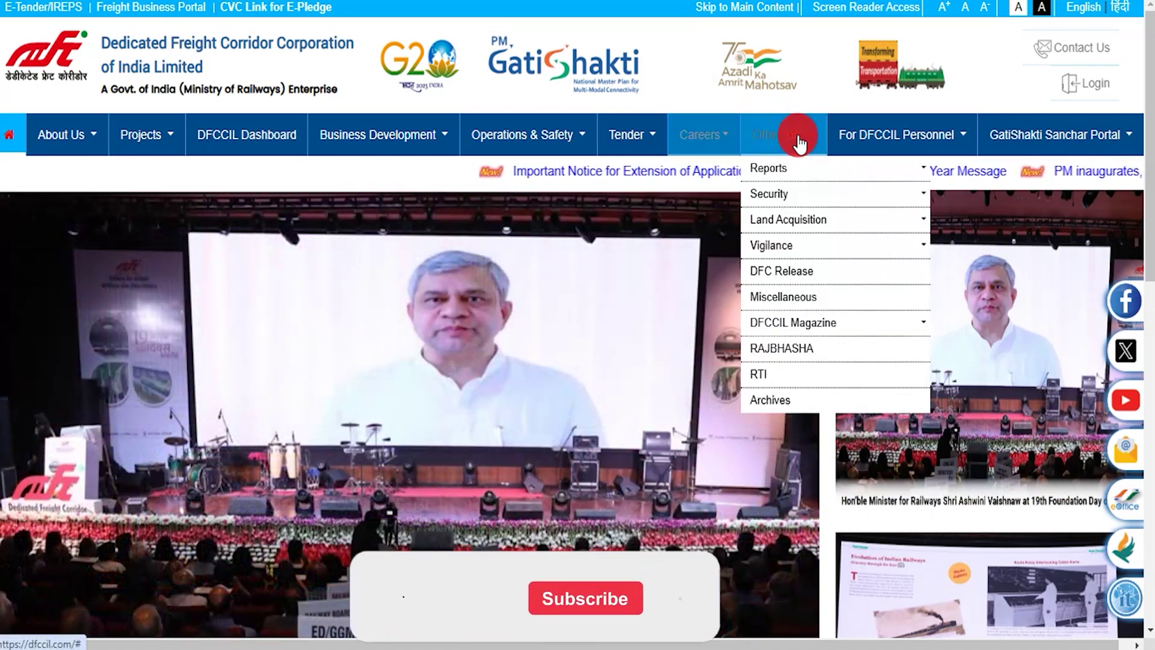
pyautogui.moveTo(908, 130)
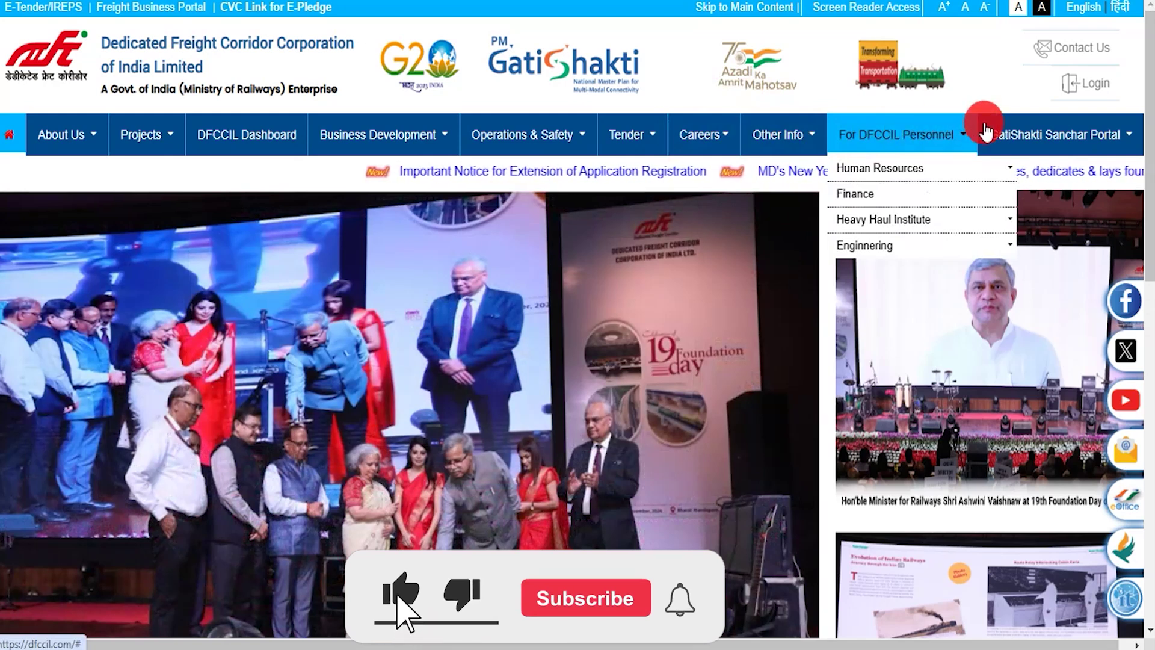
pyautogui.moveTo(445, 144)
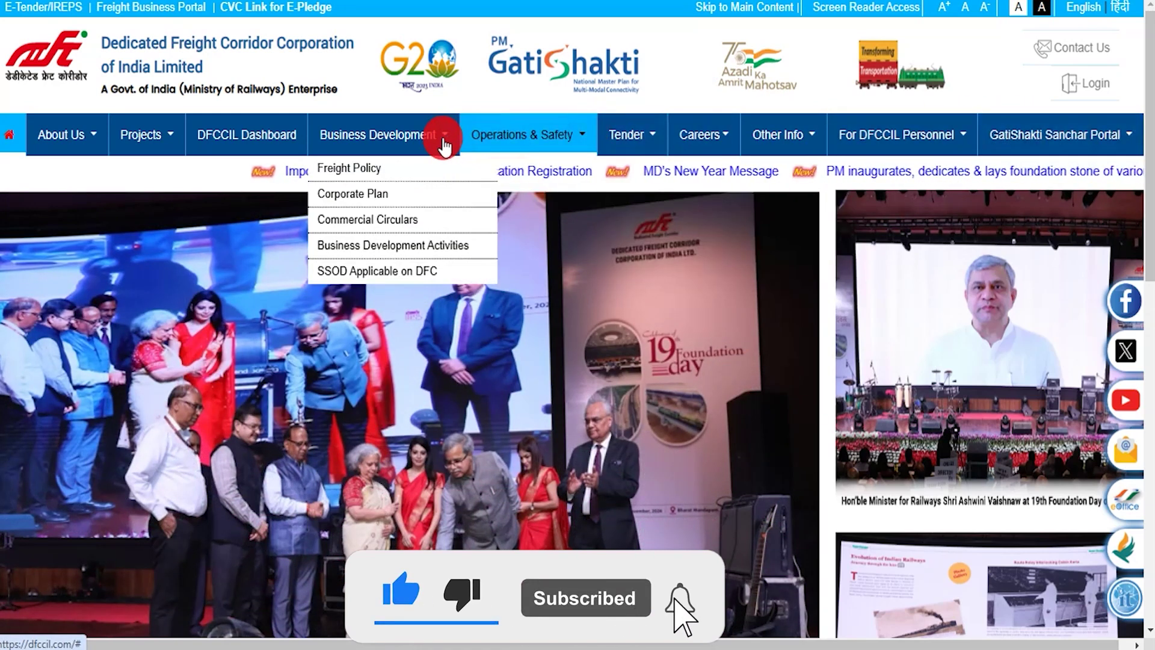
pyautogui.moveTo(155, 142)
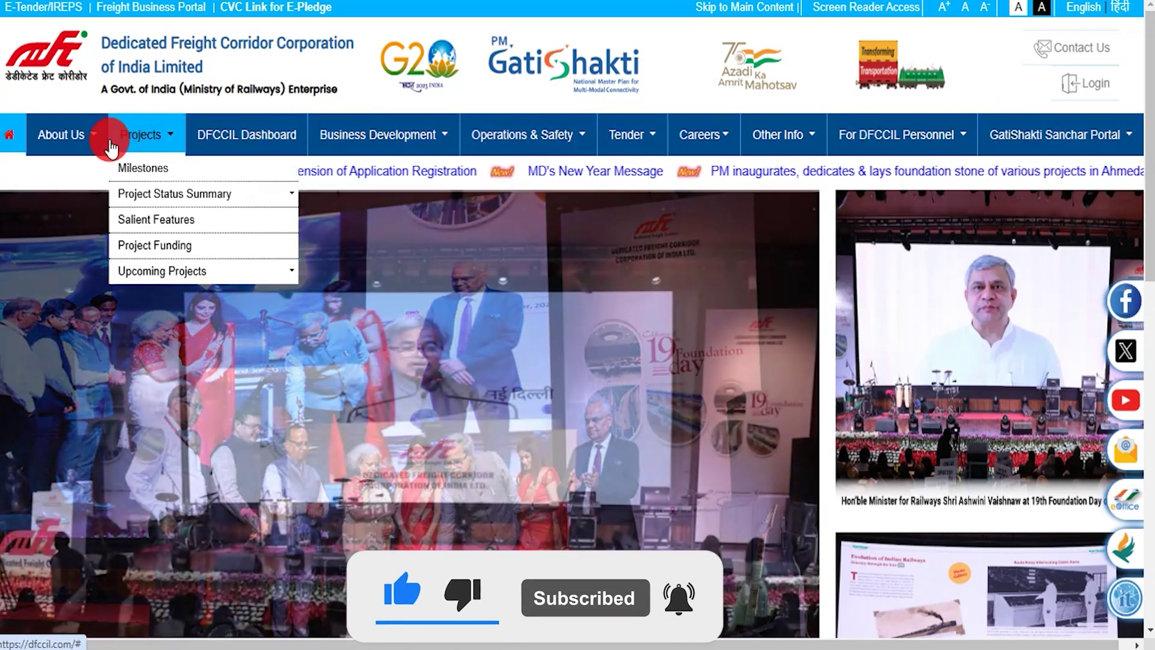